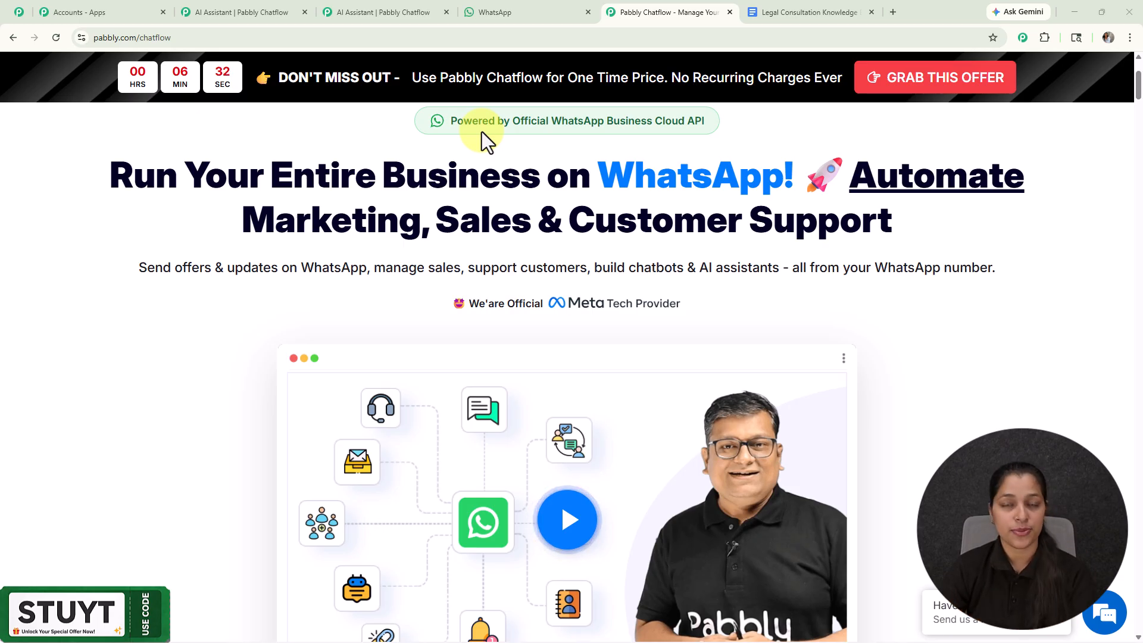
# - In WhatsApp Web, send "Hey I need help" to the My Test Number chat, followed by "What services you offer?"
pyautogui.click(534, 5)
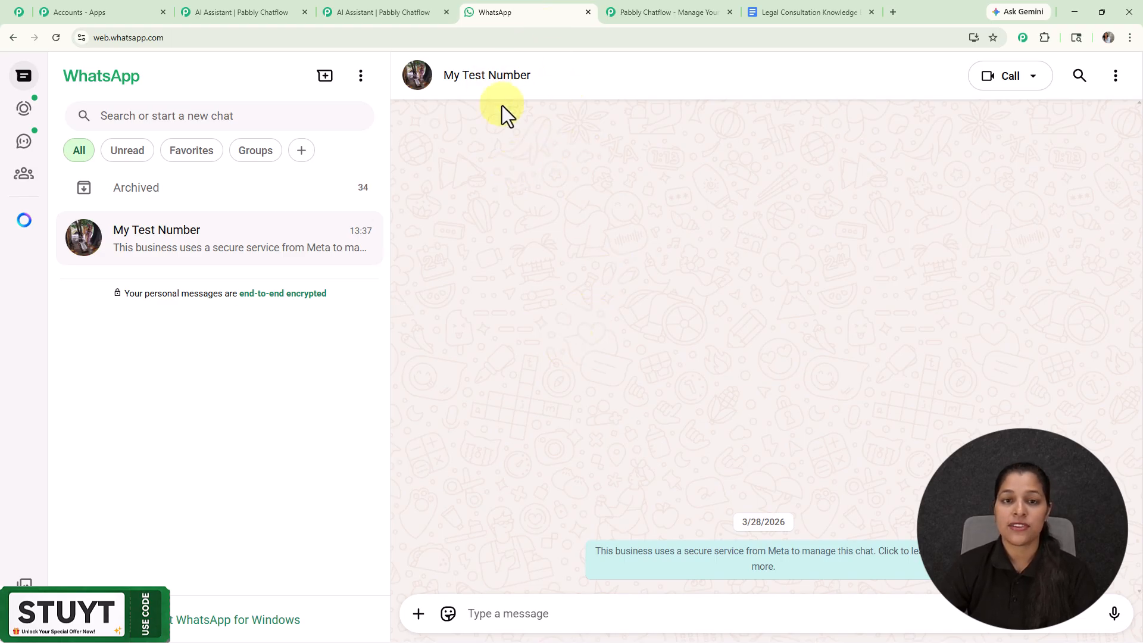
pyautogui.click(621, 612)
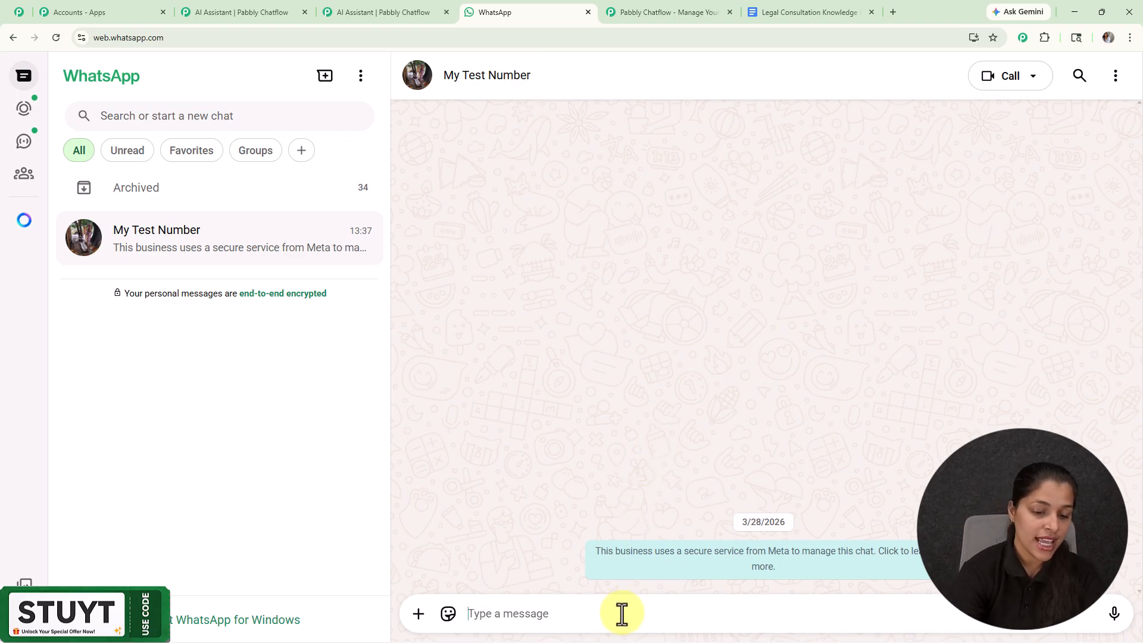
pyautogui.write('Hey I need help')
pyautogui.press('Return')
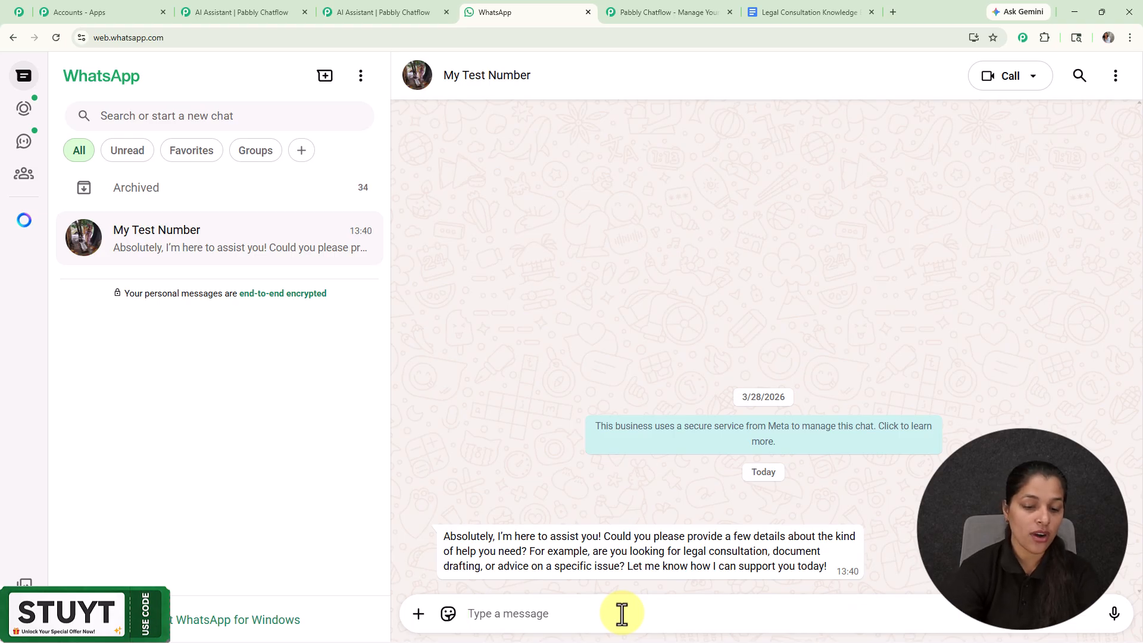
pyautogui.write('What services you offer?')
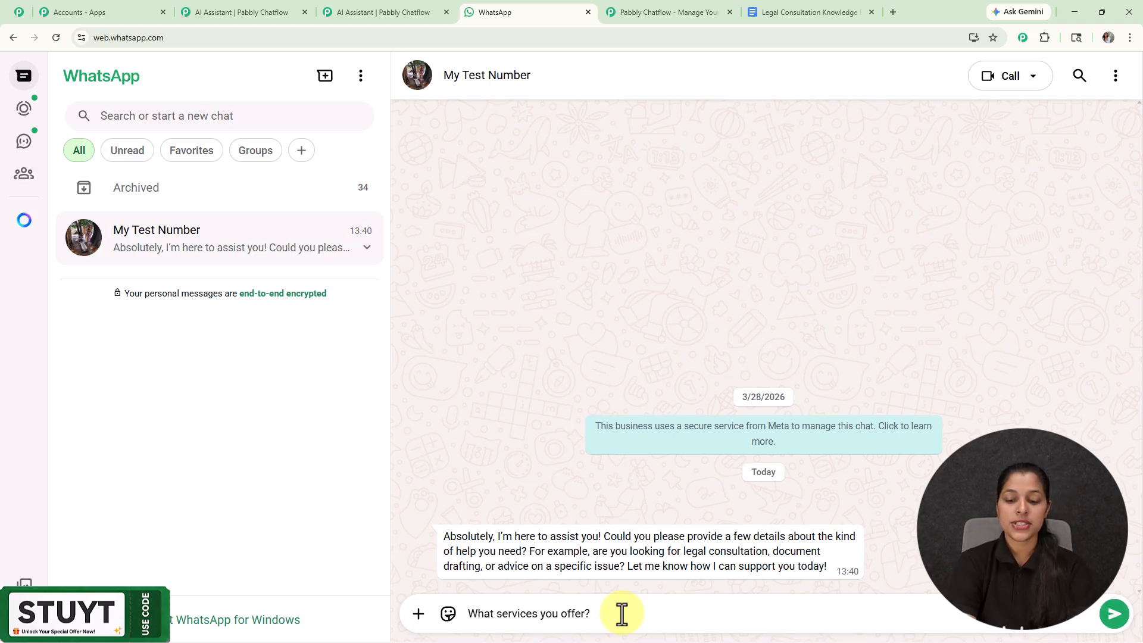
pyautogui.press('Return')
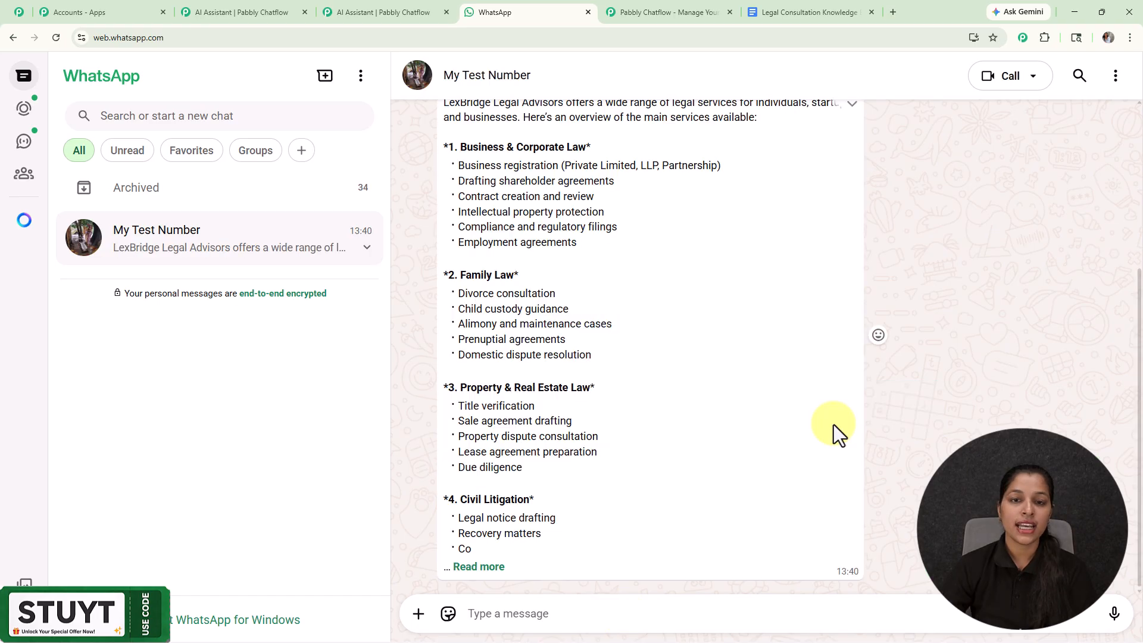
# - Expand the assistant's full reply about the services and read through the listed legal service categories and consultation modes
pyautogui.scroll(5, 833, 424)
pyautogui.scroll(-3, 833, 424)
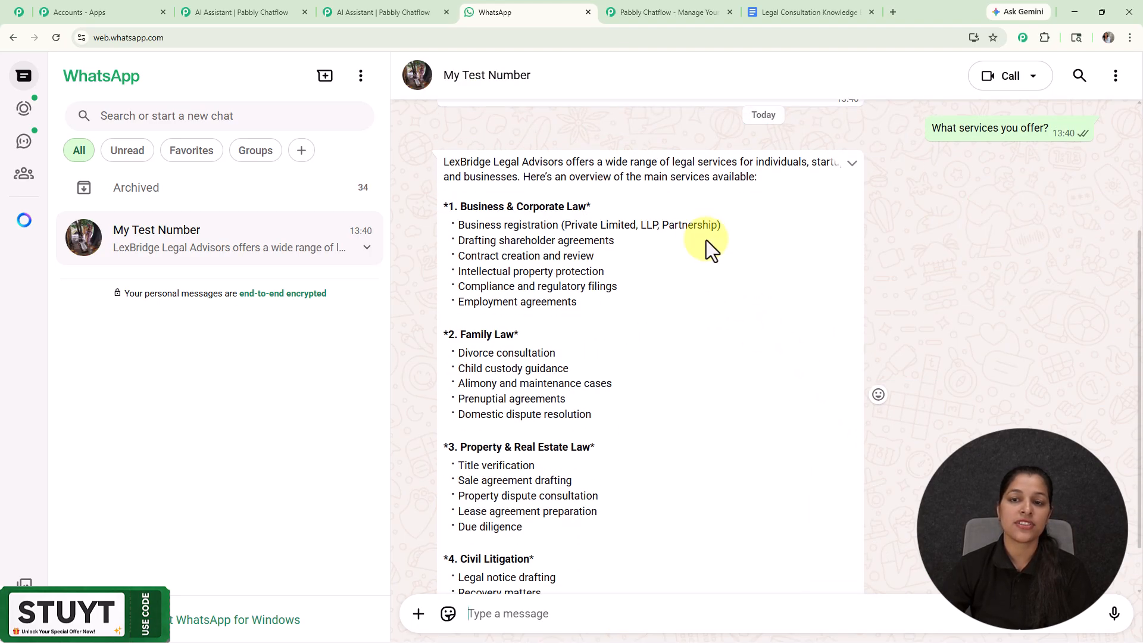
pyautogui.scroll(-1, 587, 298)
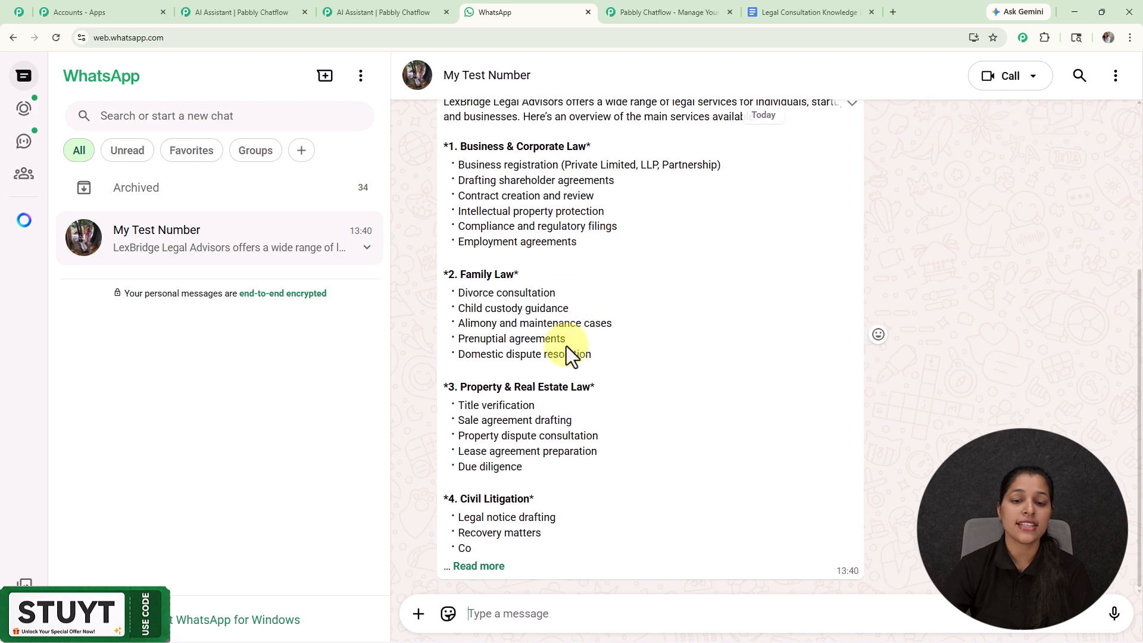
pyautogui.click(482, 567)
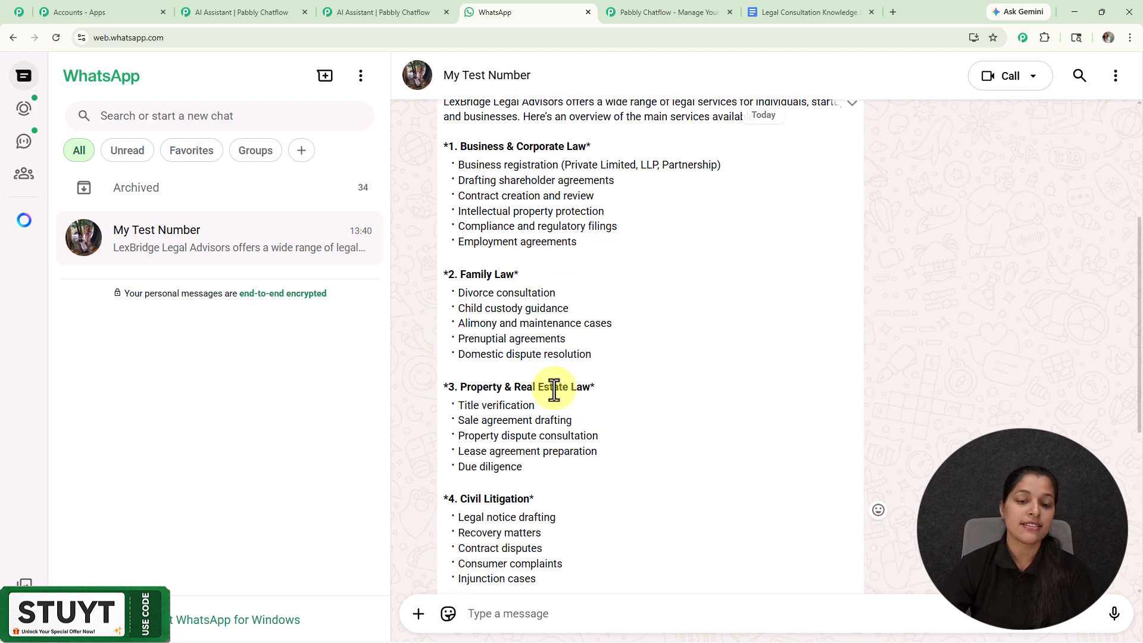
pyautogui.scroll(-5, 554, 389)
pyautogui.scroll(6, 554, 389)
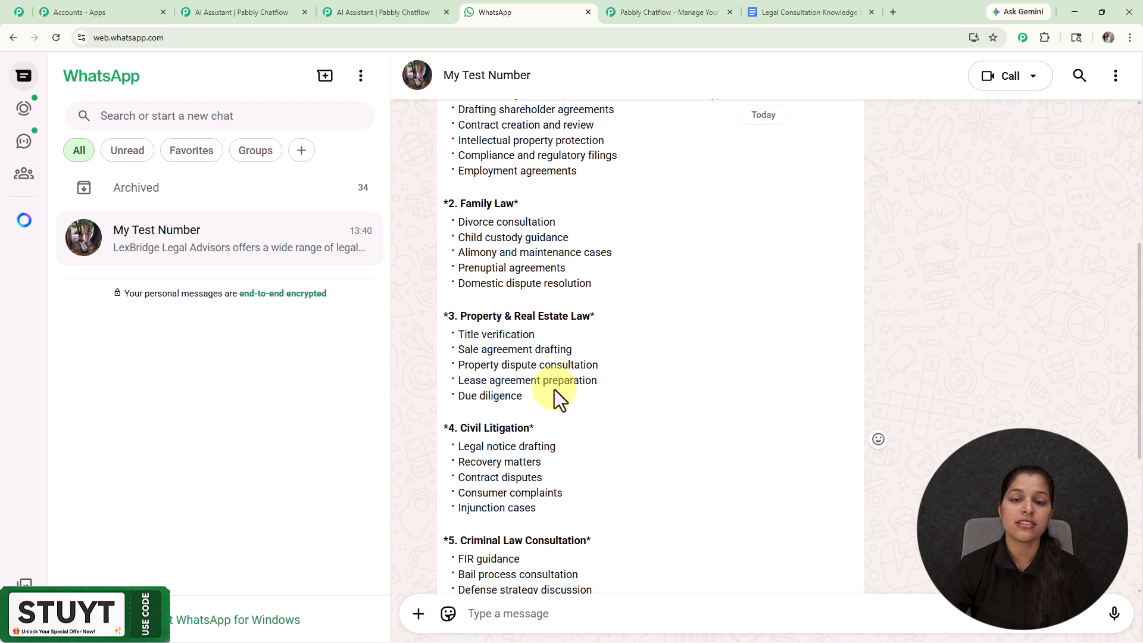
pyautogui.scroll(3, 555, 389)
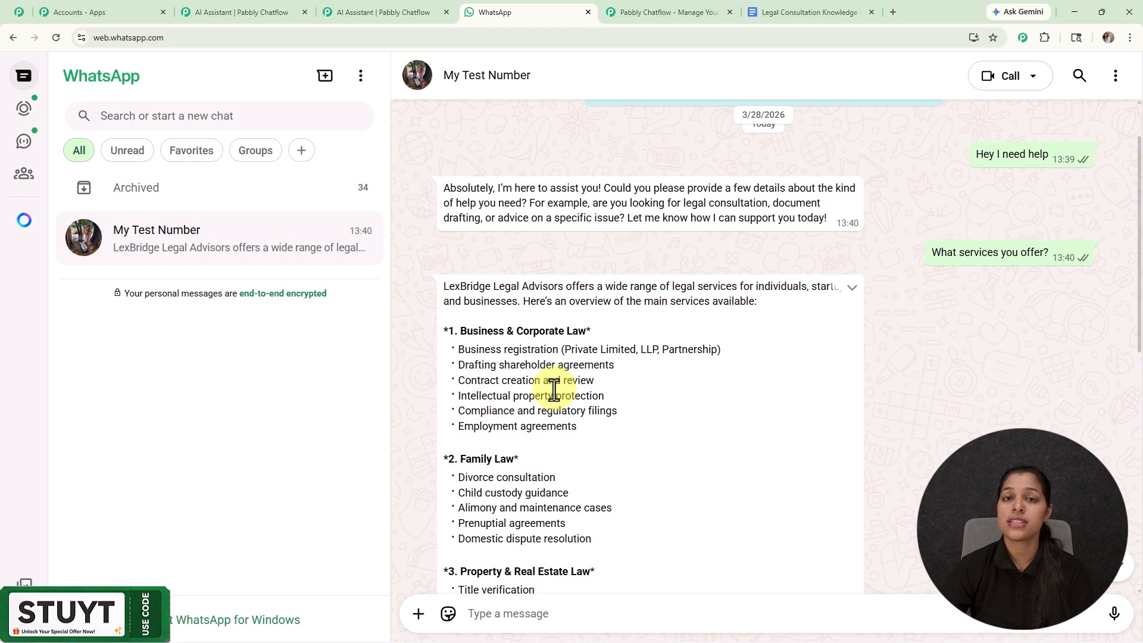
pyautogui.scroll(-9, 555, 390)
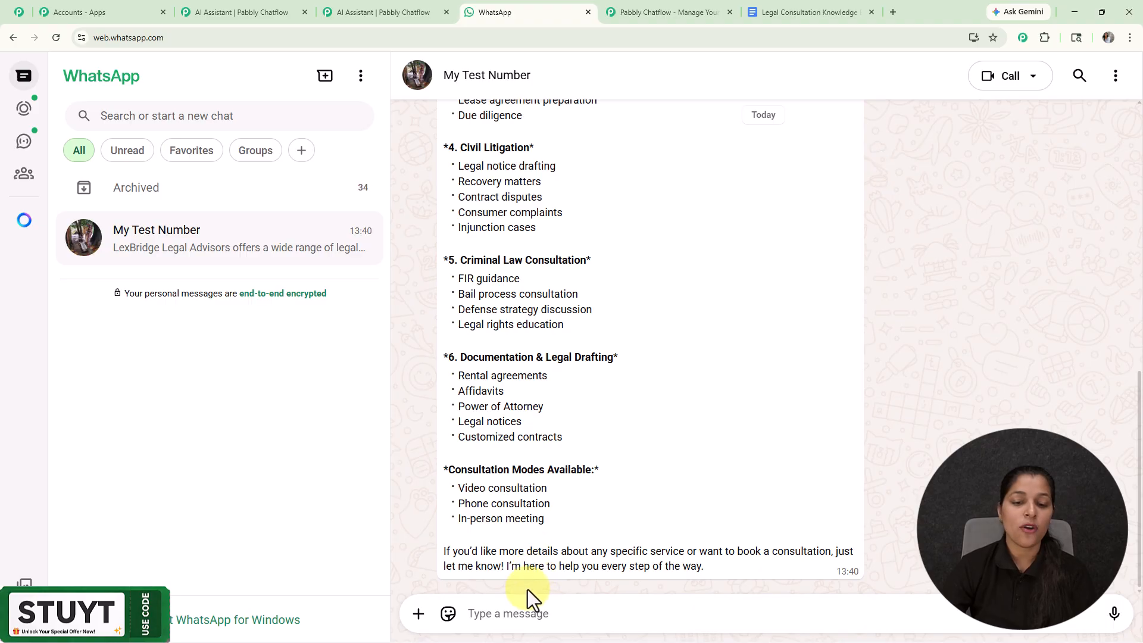
# - Send the question "How I can file a case?" in the My Test Number chat
pyautogui.click(578, 608)
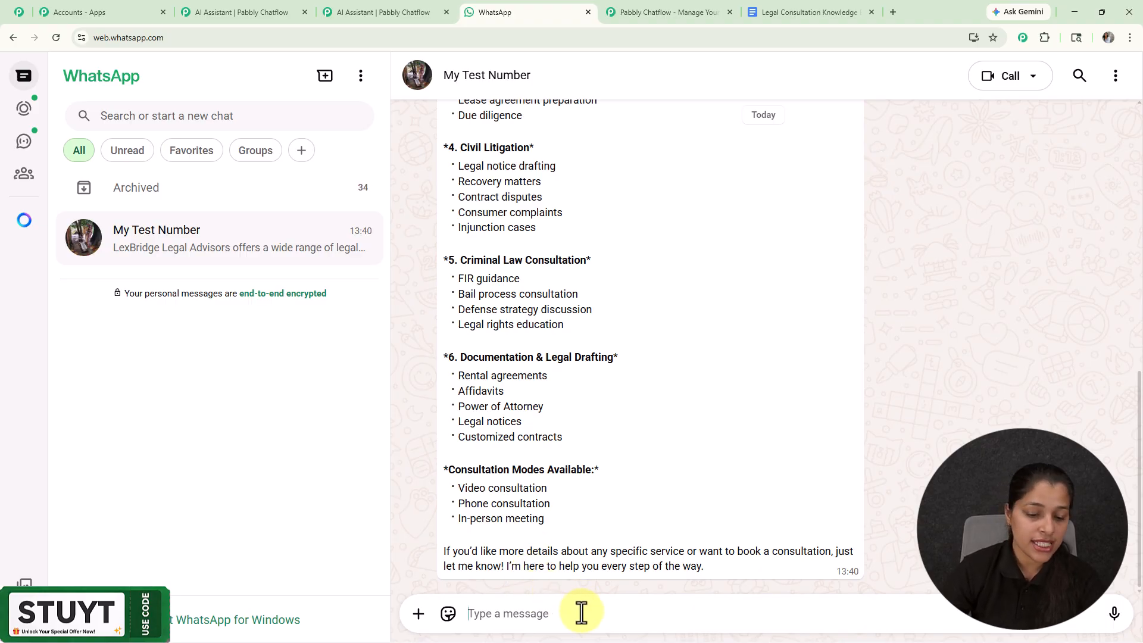
pyautogui.write('I')
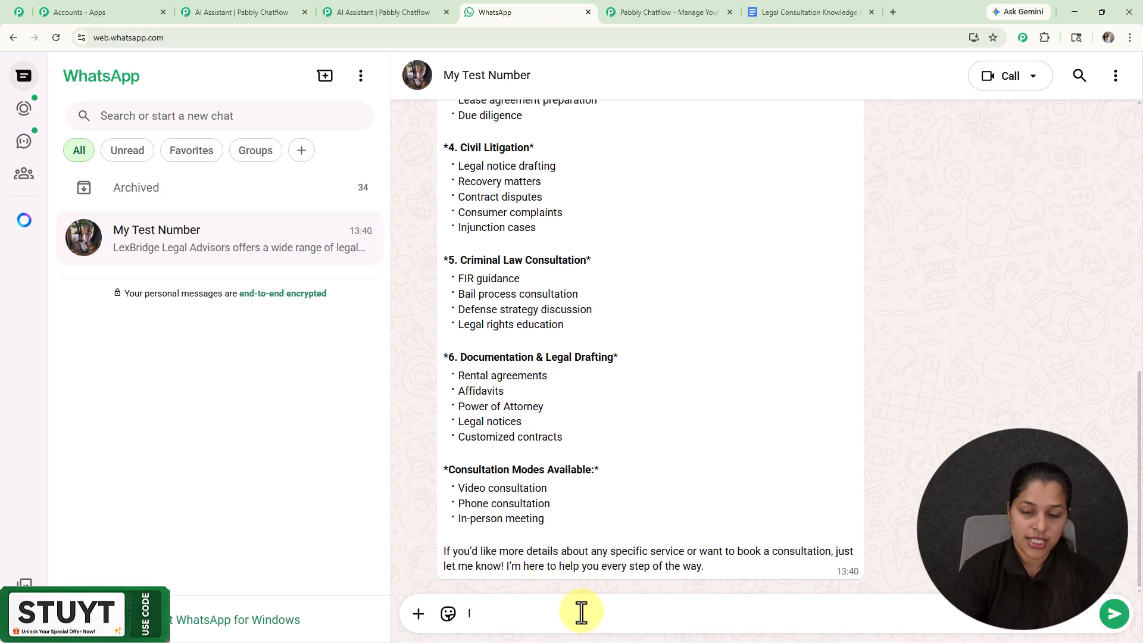
pyautogui.write(' can file a case?')
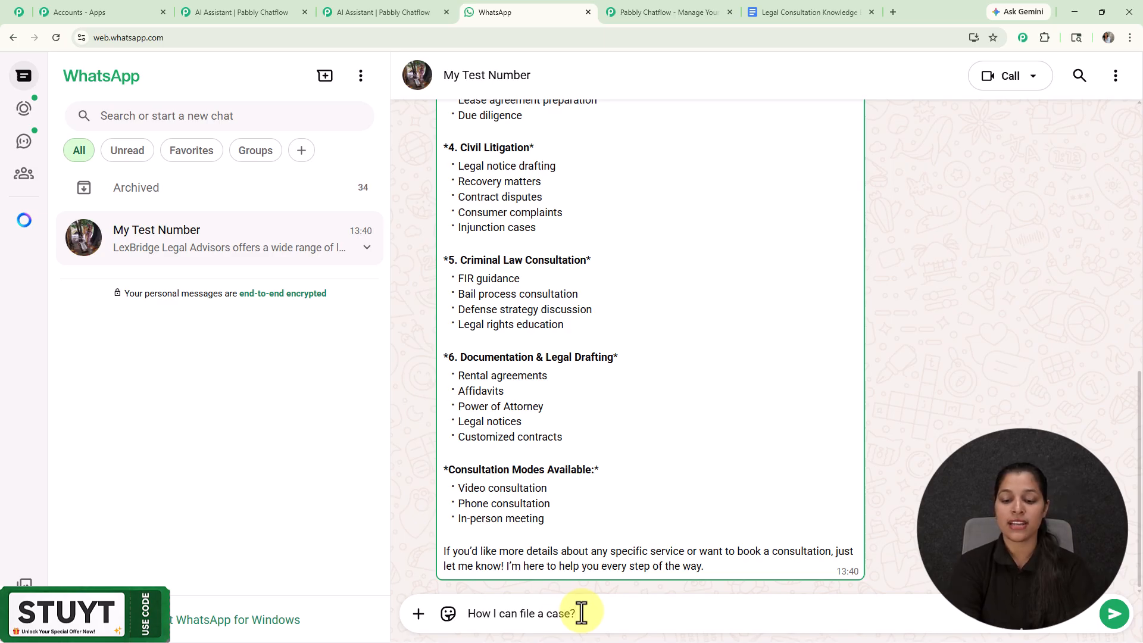
pyautogui.press('Return')
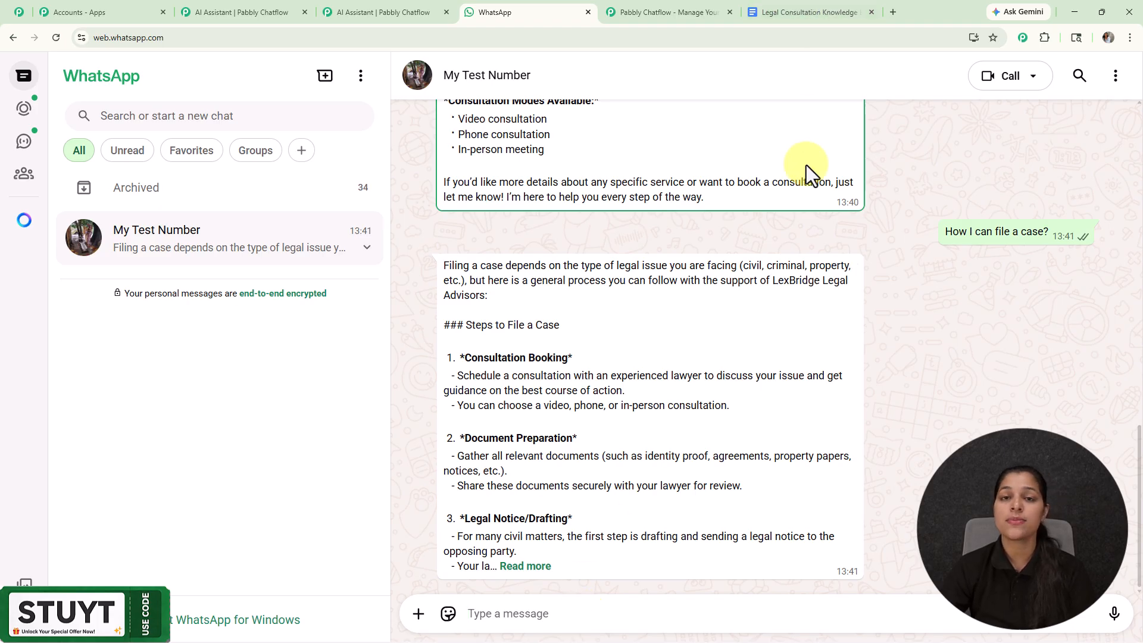
# - Switch to the Legal Consultation Knowledge Base document in Google Docs and review the company overview, scope of legal support and first service sections
pyautogui.click(806, 11)
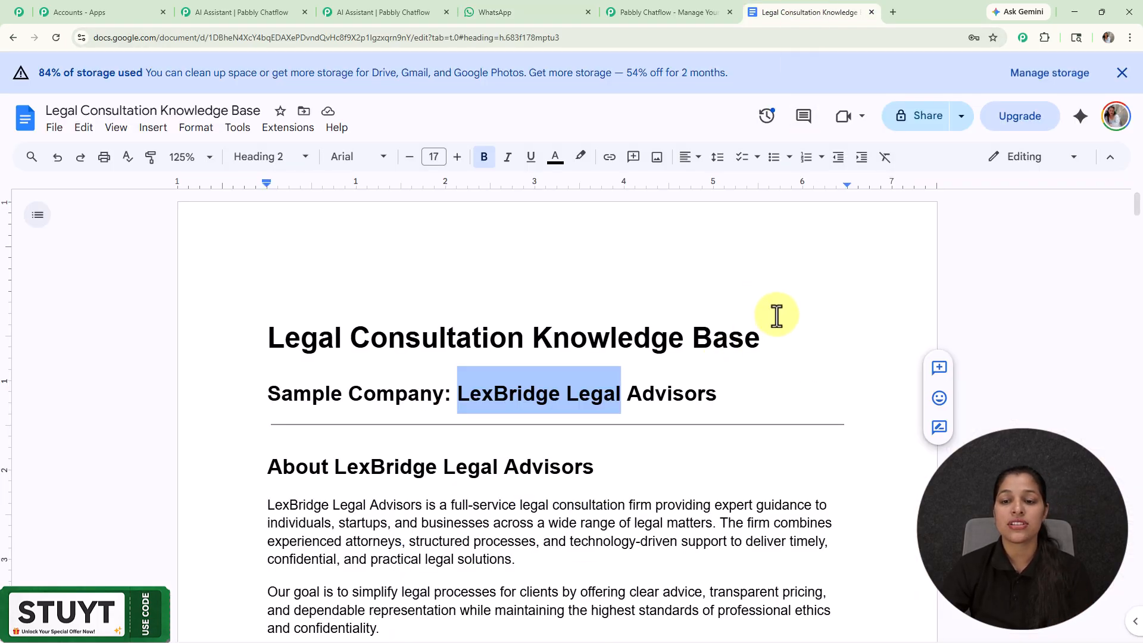
pyautogui.click(775, 316)
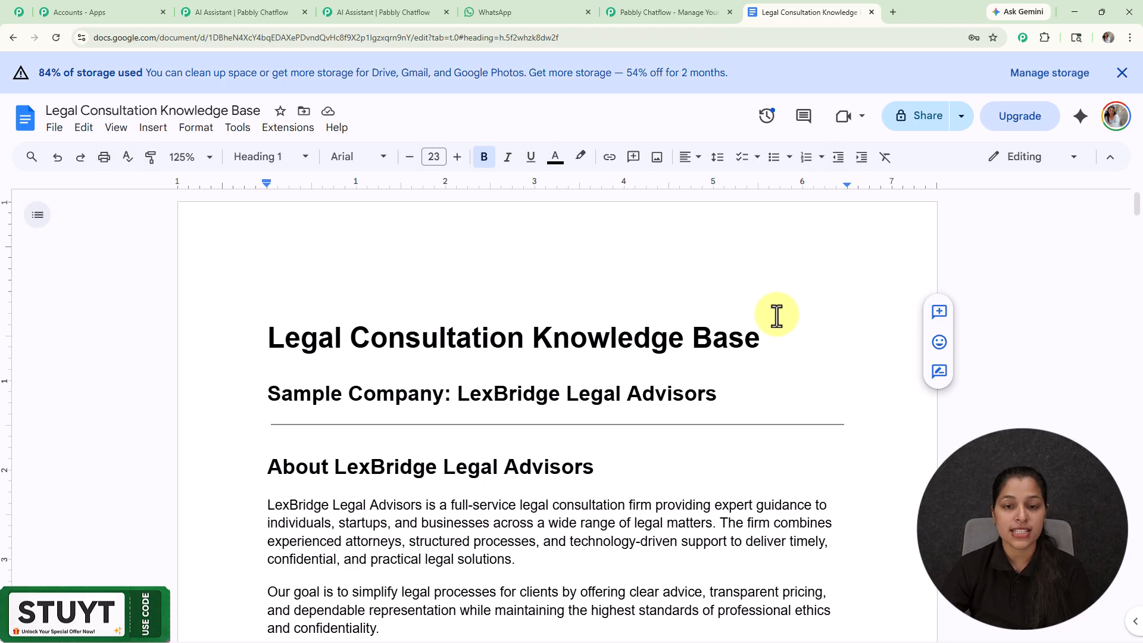
pyautogui.scroll(-2, 773, 314)
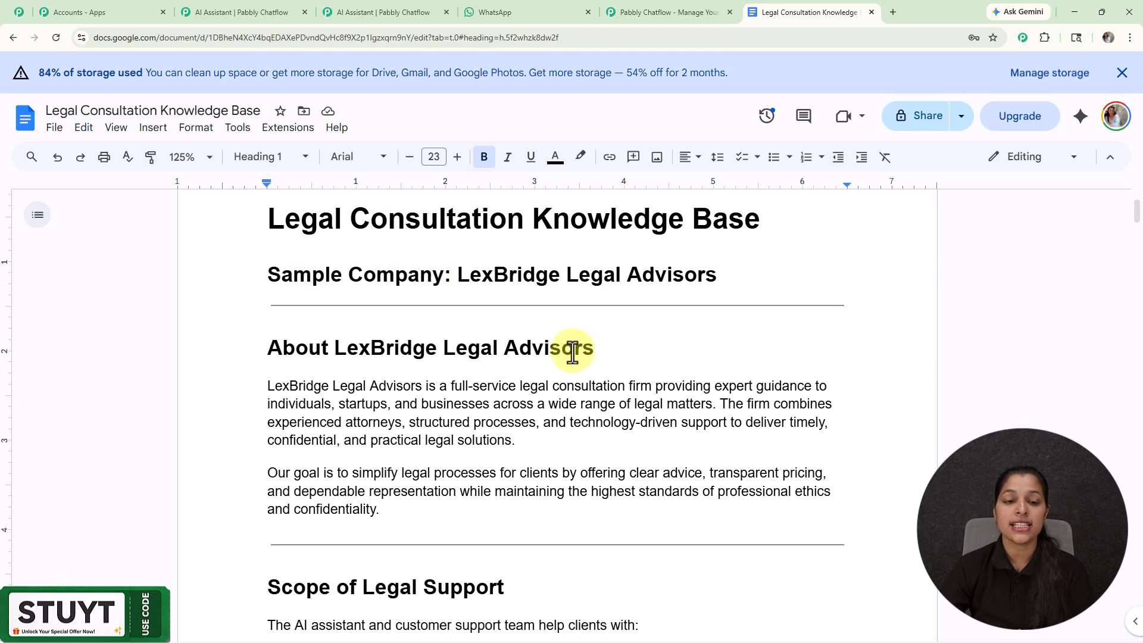
pyautogui.scroll(-3, 581, 348)
pyautogui.scroll(1, 572, 351)
pyautogui.scroll(-2, 572, 351)
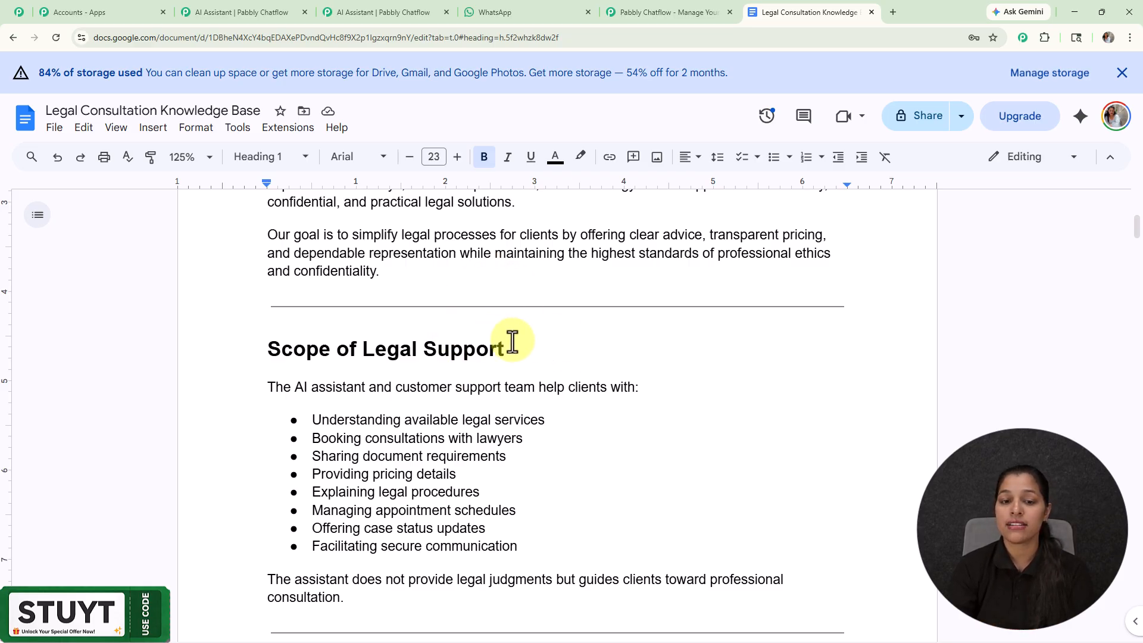
pyautogui.scroll(-13, 513, 310)
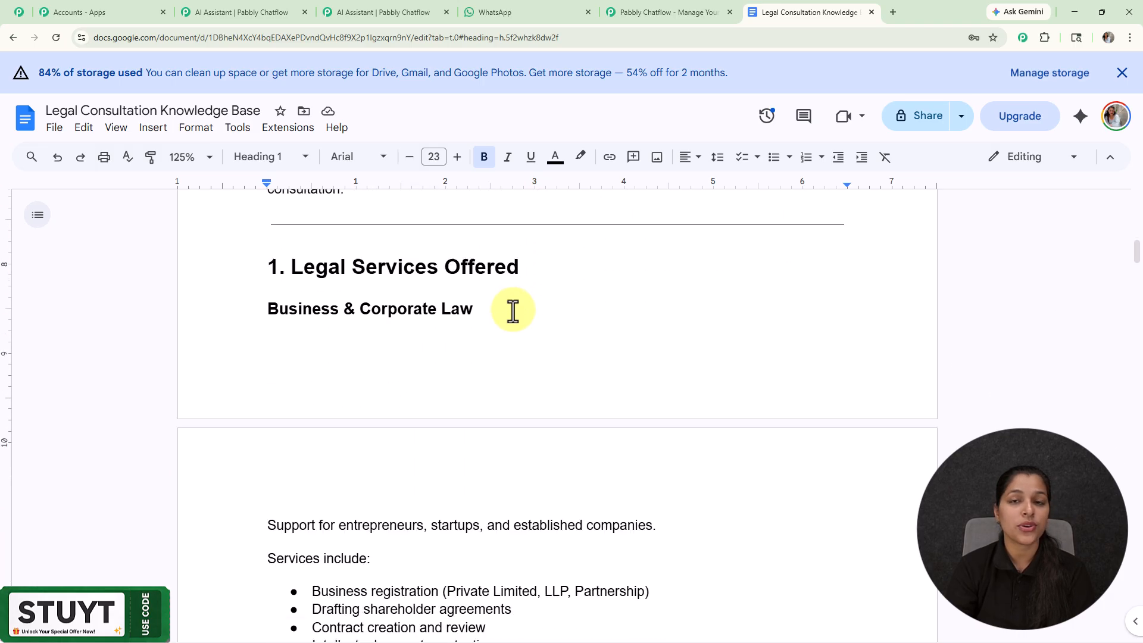
pyautogui.scroll(-5, 512, 310)
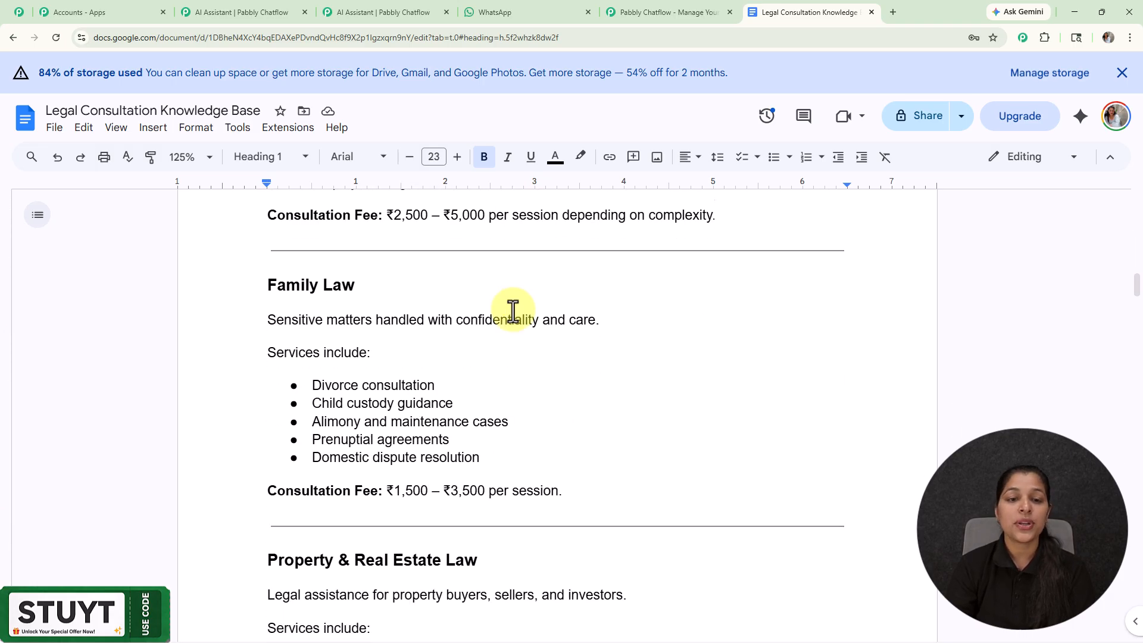
pyautogui.scroll(-2, 513, 310)
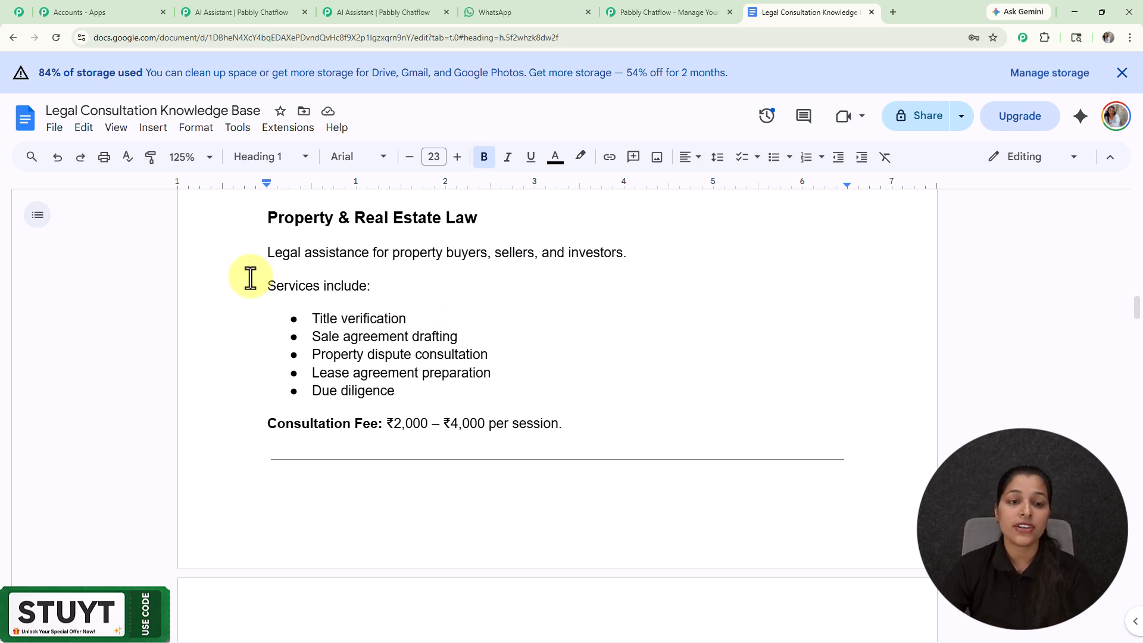
# - Highlight the Property & Real Estate Law description and services list, and review the Civil Litigation, Criminal Law and Documentation sections
pyautogui.click(264, 253)
pyautogui.keyDown('shift'); pyautogui.click(464, 406); pyautogui.keyUp('shift')
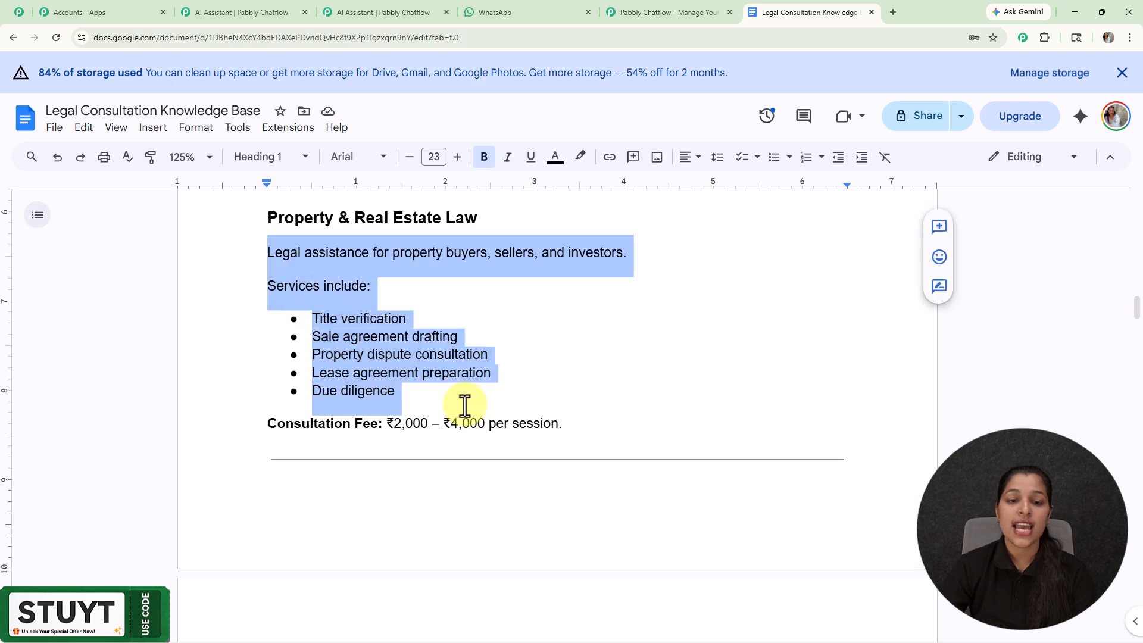
pyautogui.click(591, 352)
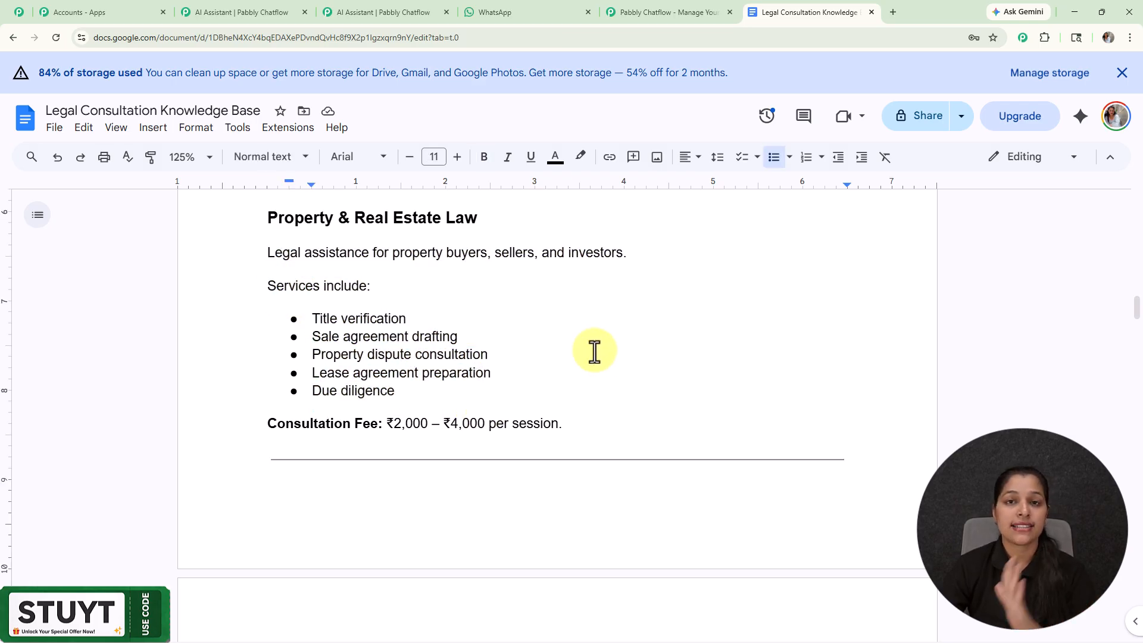
pyautogui.scroll(-1, 595, 351)
pyautogui.scroll(-8, 594, 351)
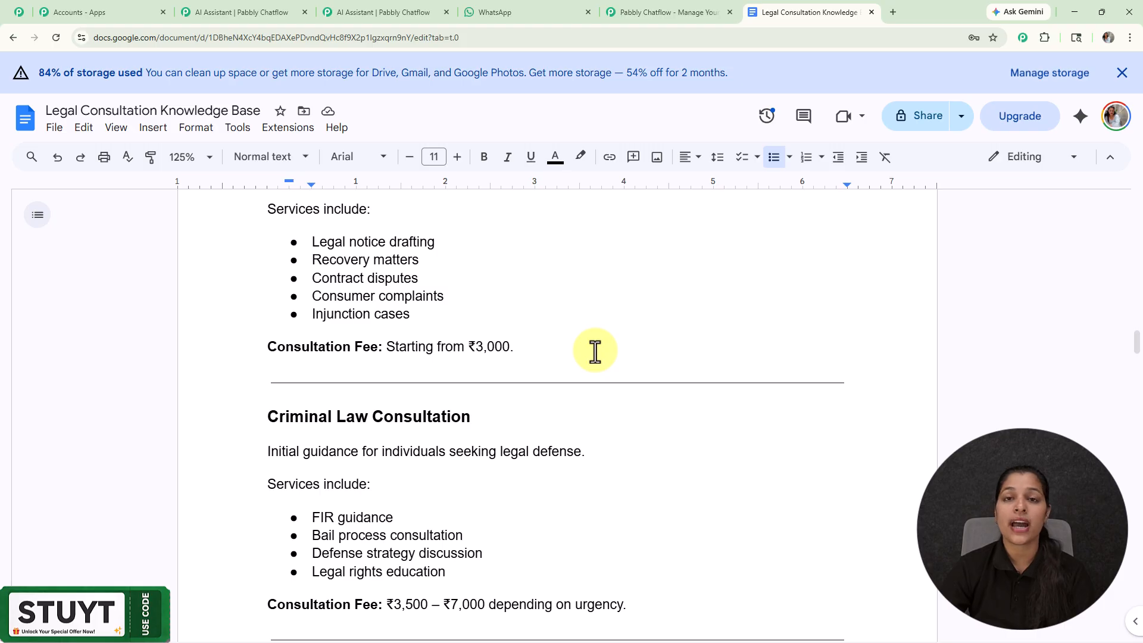
pyautogui.scroll(-4, 594, 352)
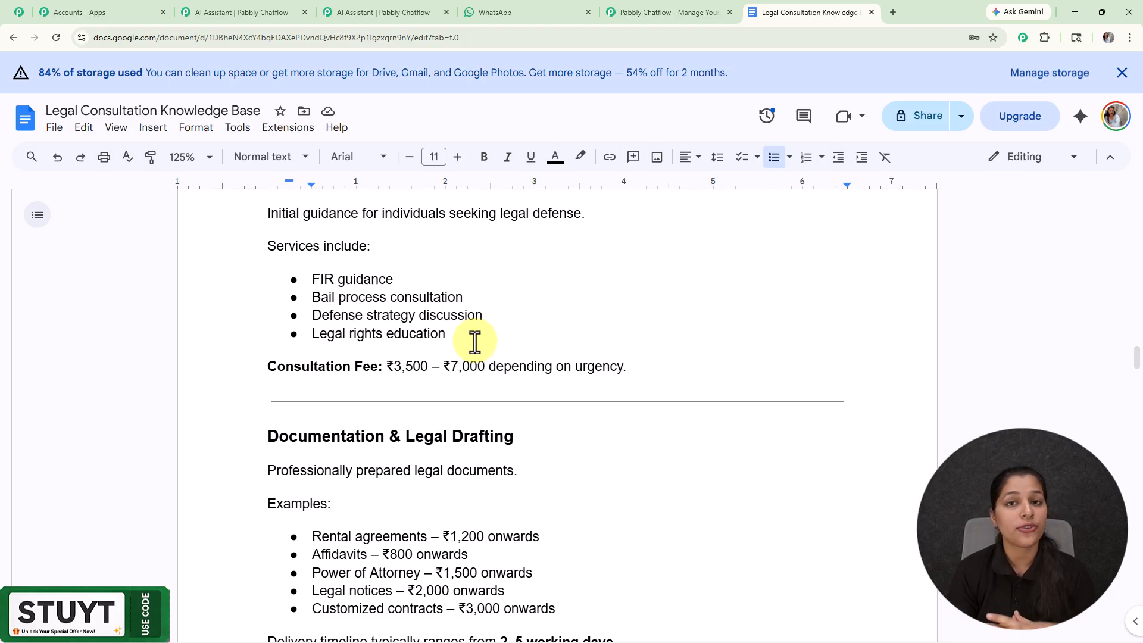
pyautogui.scroll(-7, 474, 341)
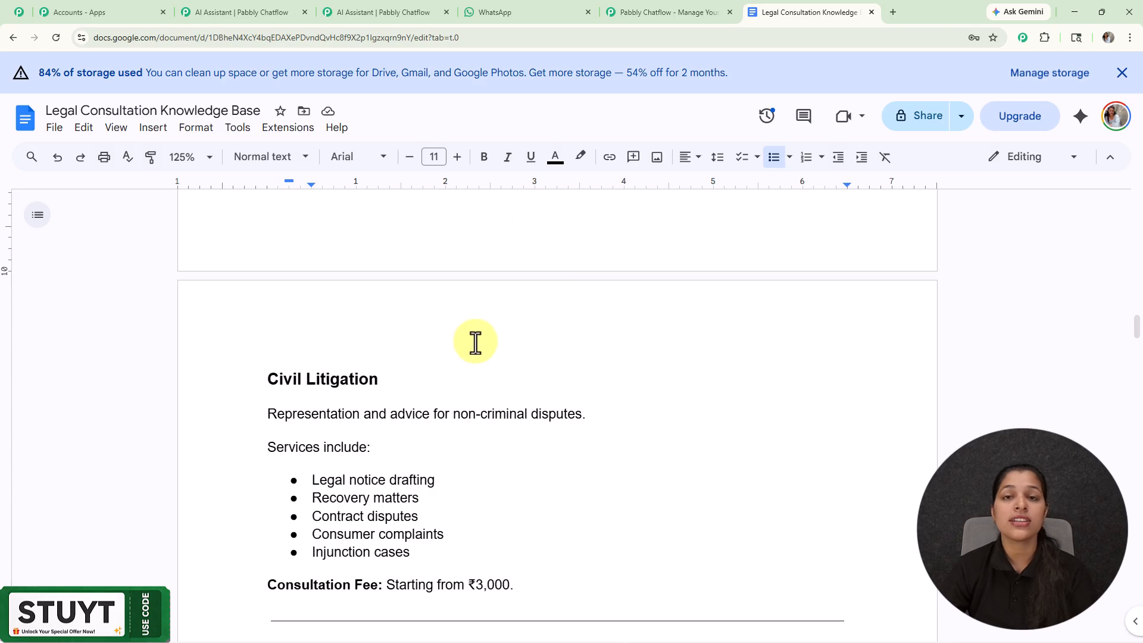
# - Highlight the About LexBridge Legal Advisors section and review the rest of the knowledge base, from the legal services to Support & Escalation
pyautogui.scroll(15, 474, 341)
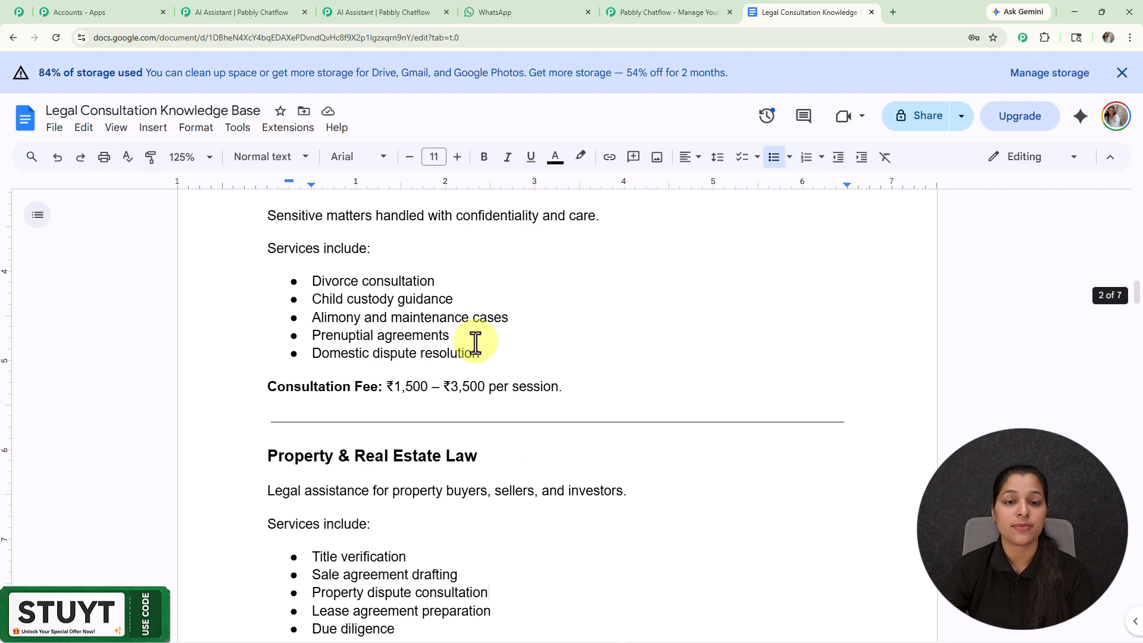
pyautogui.scroll(15, 474, 341)
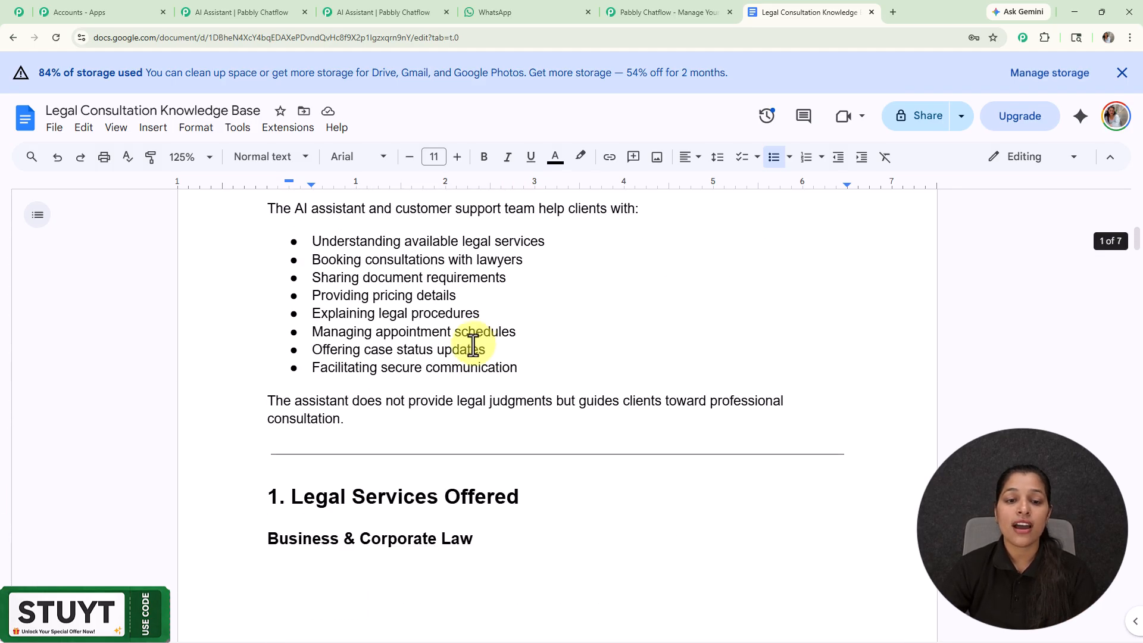
pyautogui.moveTo(281, 347); pyautogui.dragTo(778, 498)
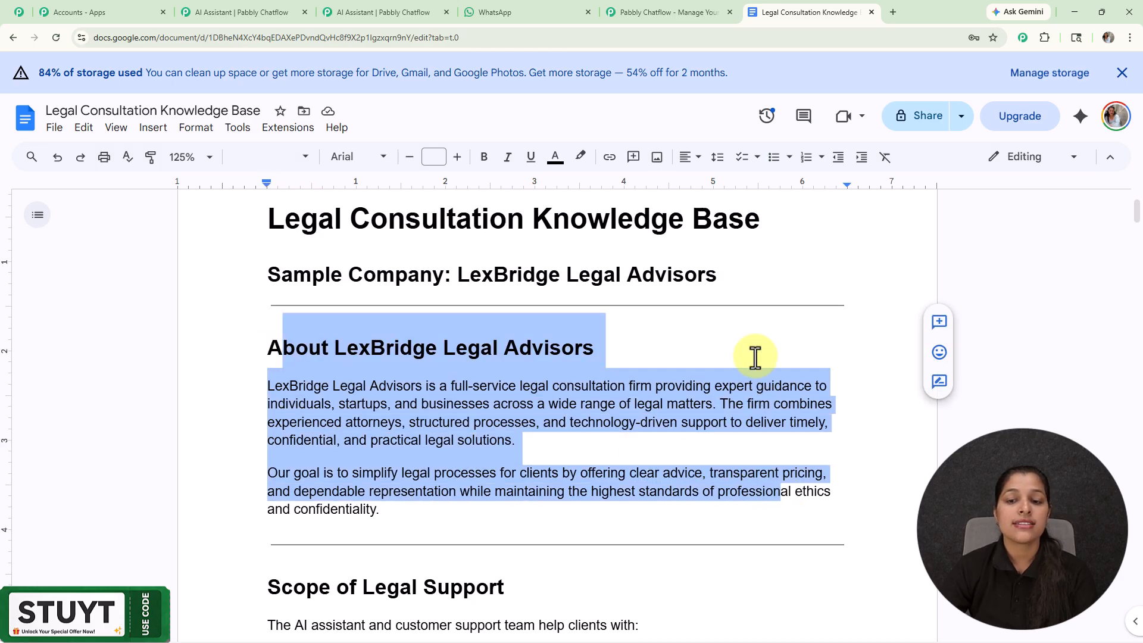
pyautogui.click(748, 335)
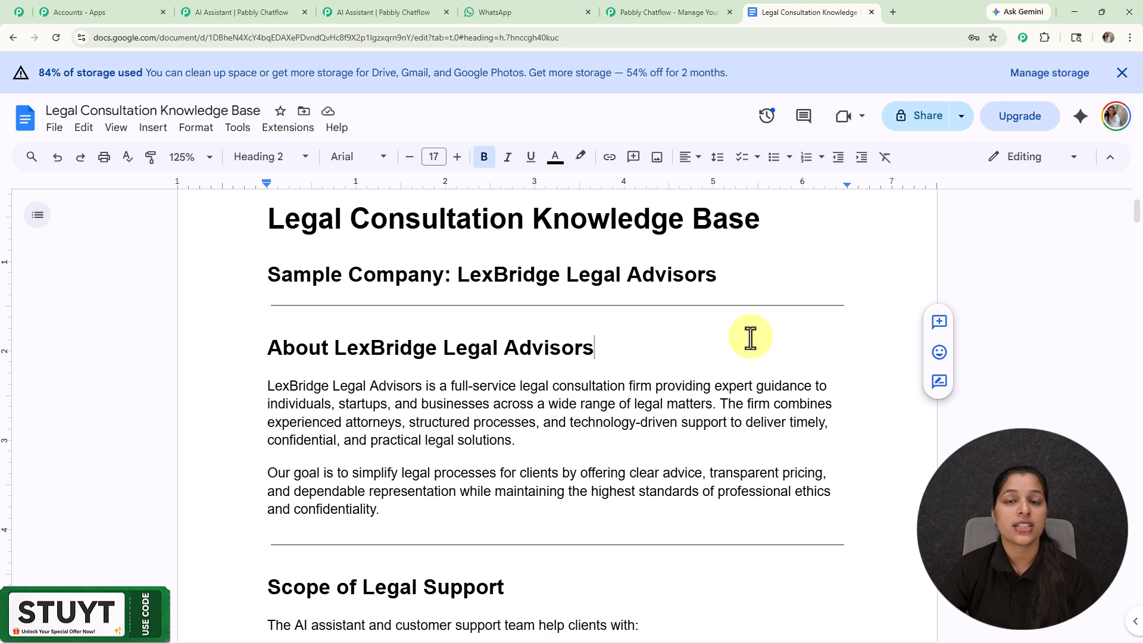
pyautogui.scroll(-10, 747, 340)
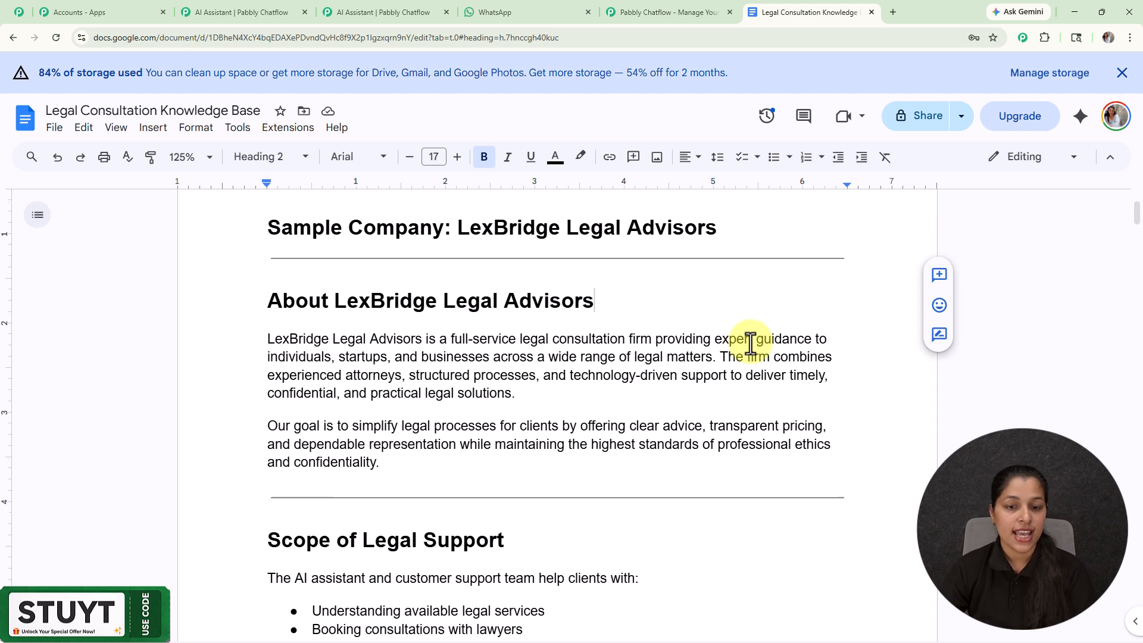
pyautogui.moveTo(280, 199); pyautogui.dragTo(454, 635)
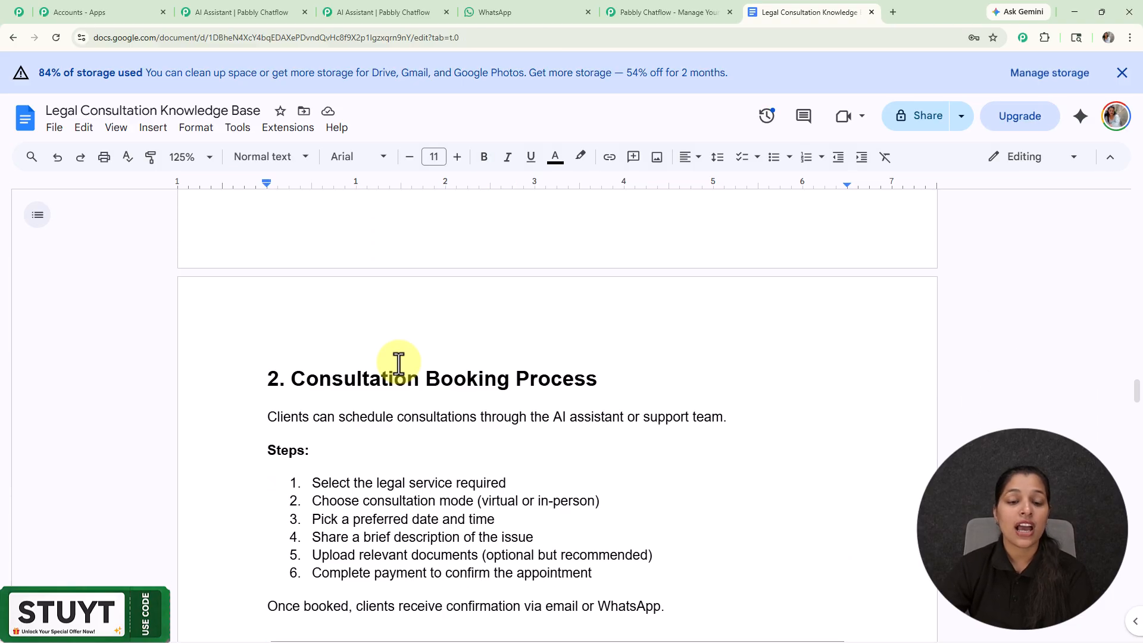
pyautogui.scroll(-15, 399, 361)
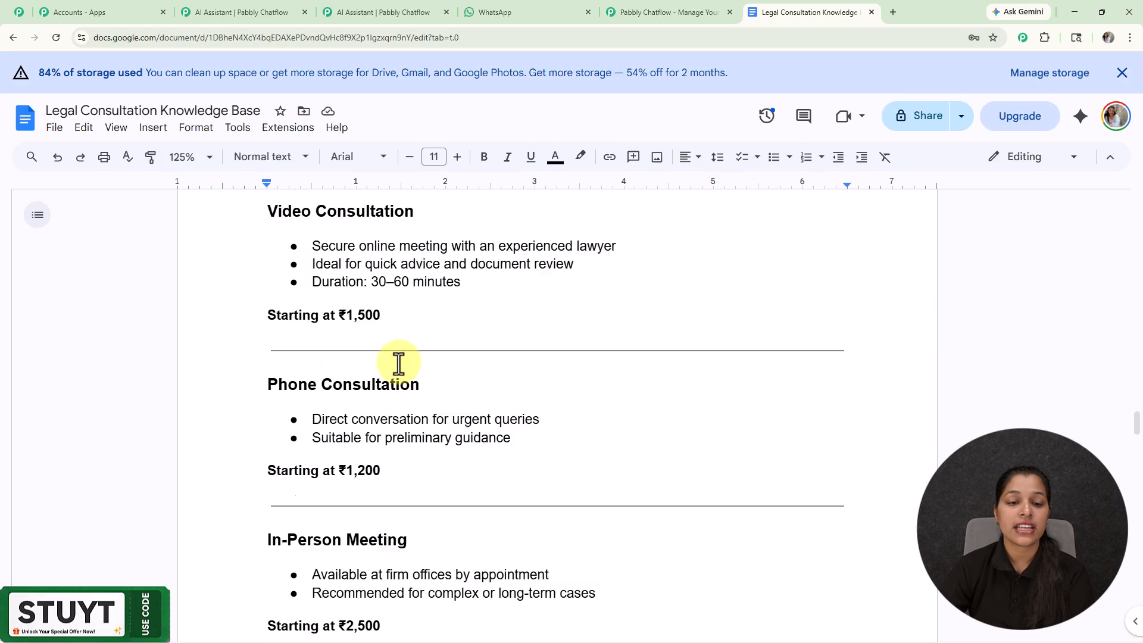
pyautogui.scroll(-20, 398, 361)
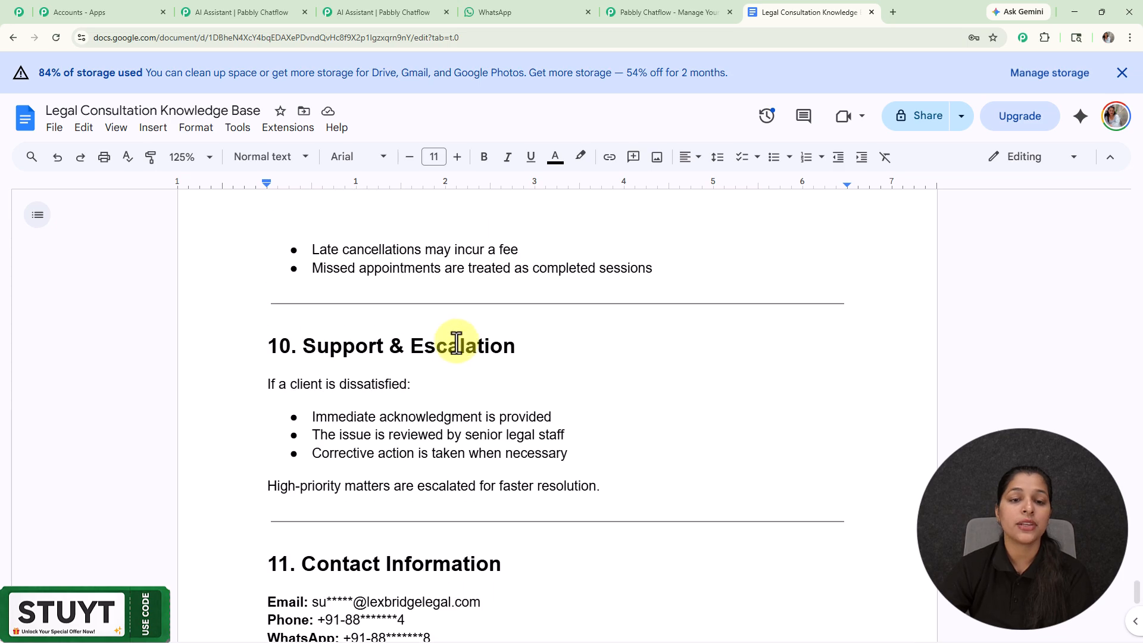
# - Highlight the Contact Information section of the knowledge base document and review the closing sections and the Payments & Refund Policy
pyautogui.scroll(-2, 456, 342)
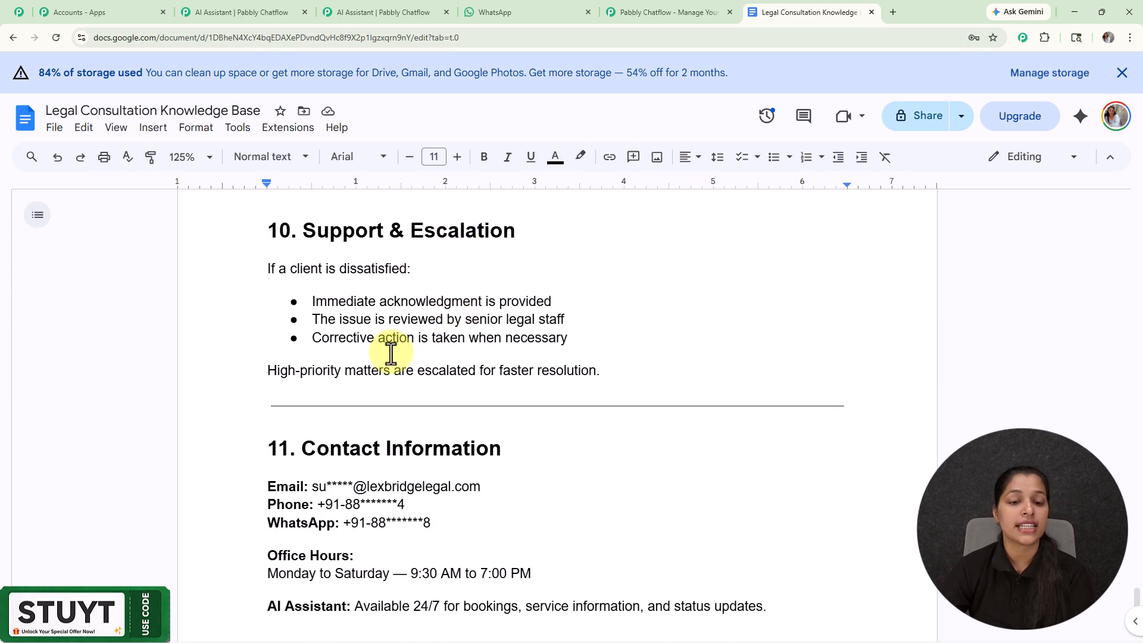
pyautogui.click(273, 433)
pyautogui.moveTo(273, 433); pyautogui.dragTo(566, 606)
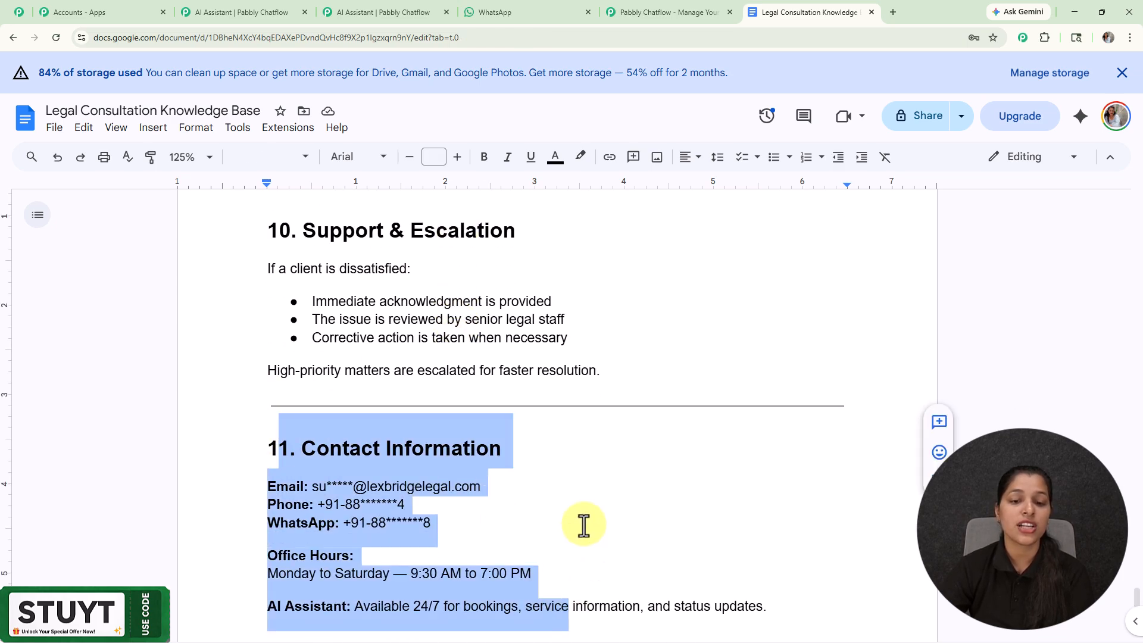
pyautogui.scroll(-3, 571, 541)
pyautogui.click(592, 426)
pyautogui.scroll(4, 592, 428)
pyautogui.scroll(-8, 593, 427)
pyautogui.scroll(18, 593, 428)
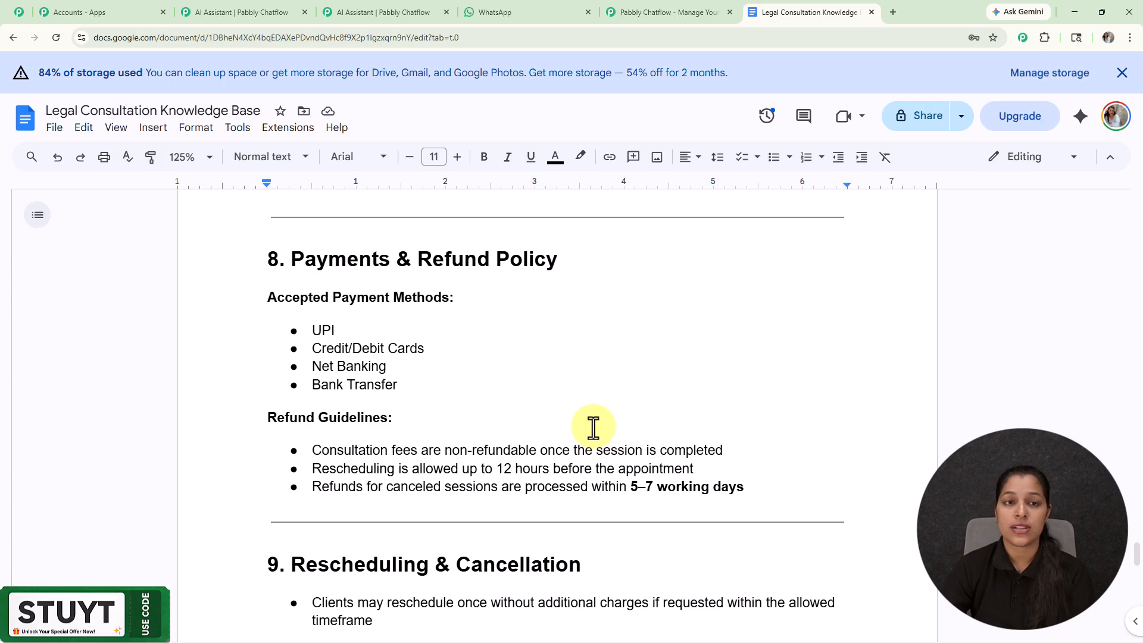
# - Switch to WhatsApp to read the assistant's reply about filing a case, and switch to the LexBridge Legal AI Assistant editor in Pabbly Chatflow
pyautogui.click(522, 12)
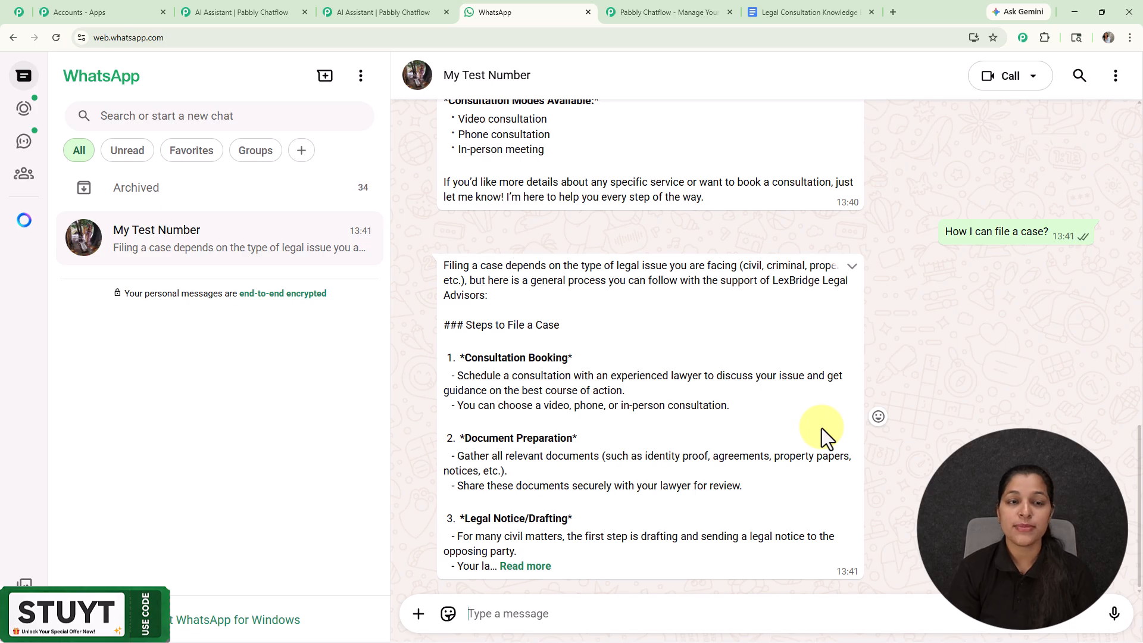
pyautogui.click(217, 4)
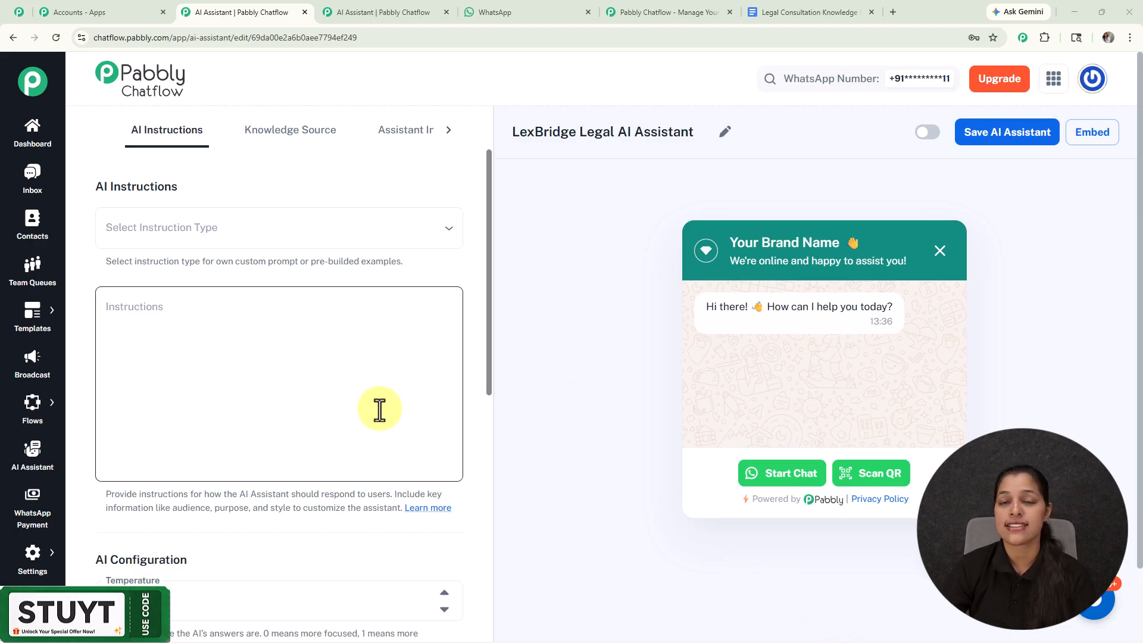
# - Open pabbly.com/chatflow in a new browser tab and dismiss the limited-time offer pop-up
pyautogui.click(892, 12)
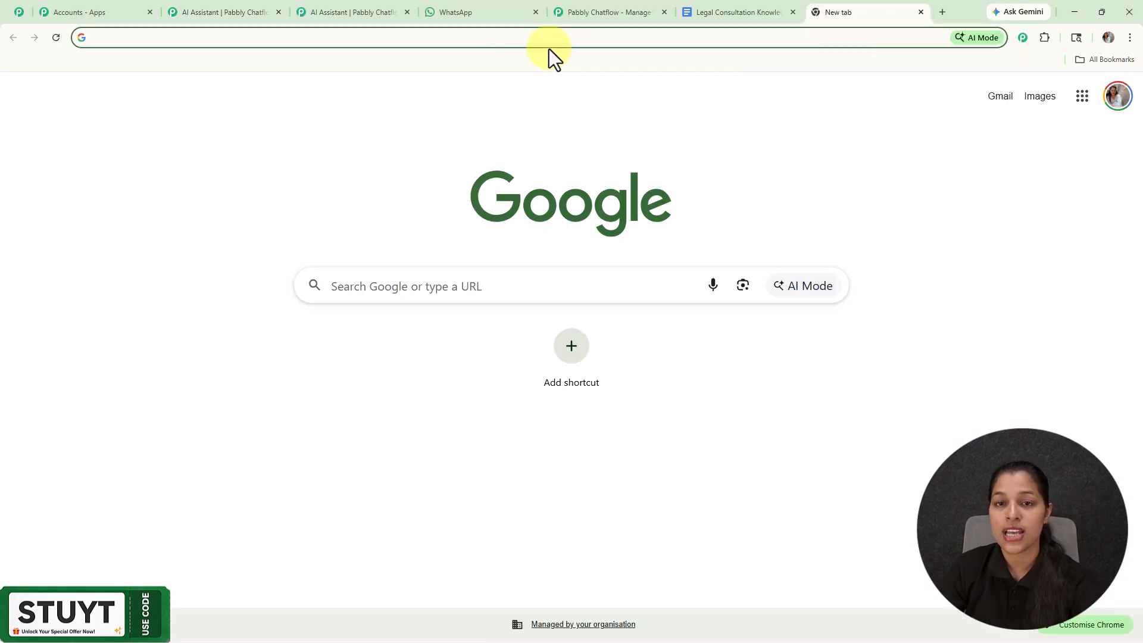
pyautogui.click(561, 40)
pyautogui.write('pabbly.com/chatflow')
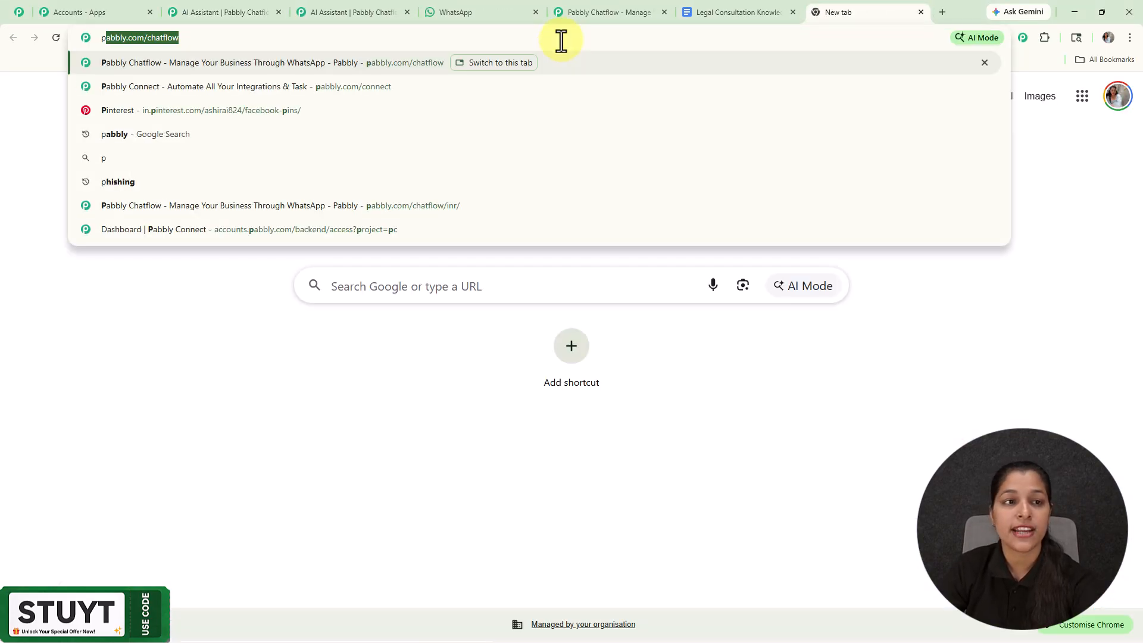
pyautogui.press('Return')
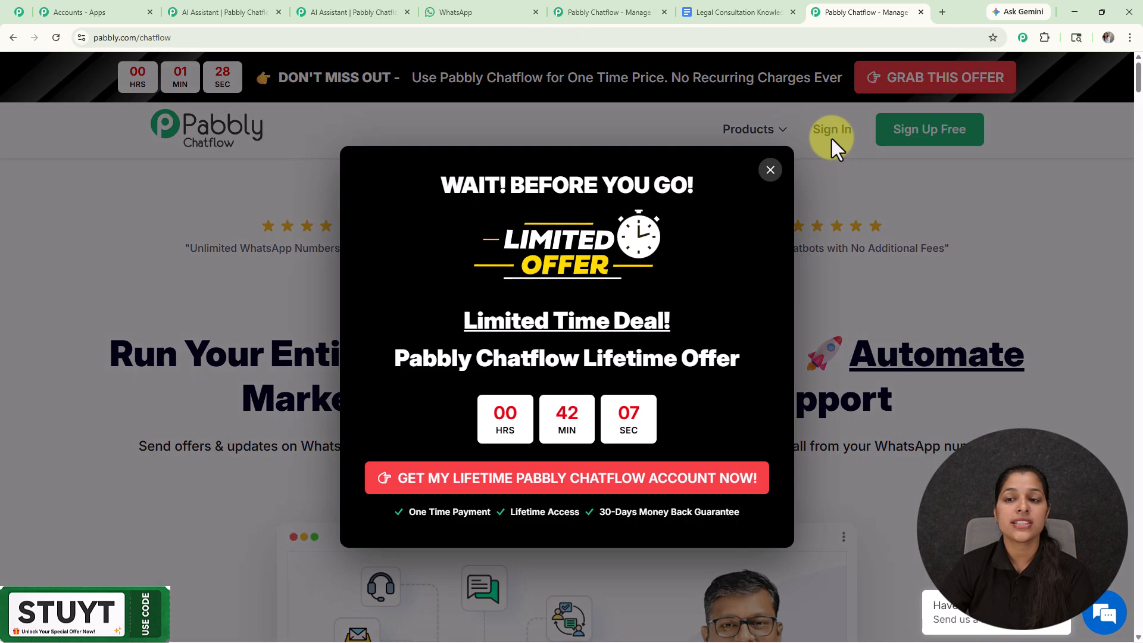
pyautogui.click(769, 170)
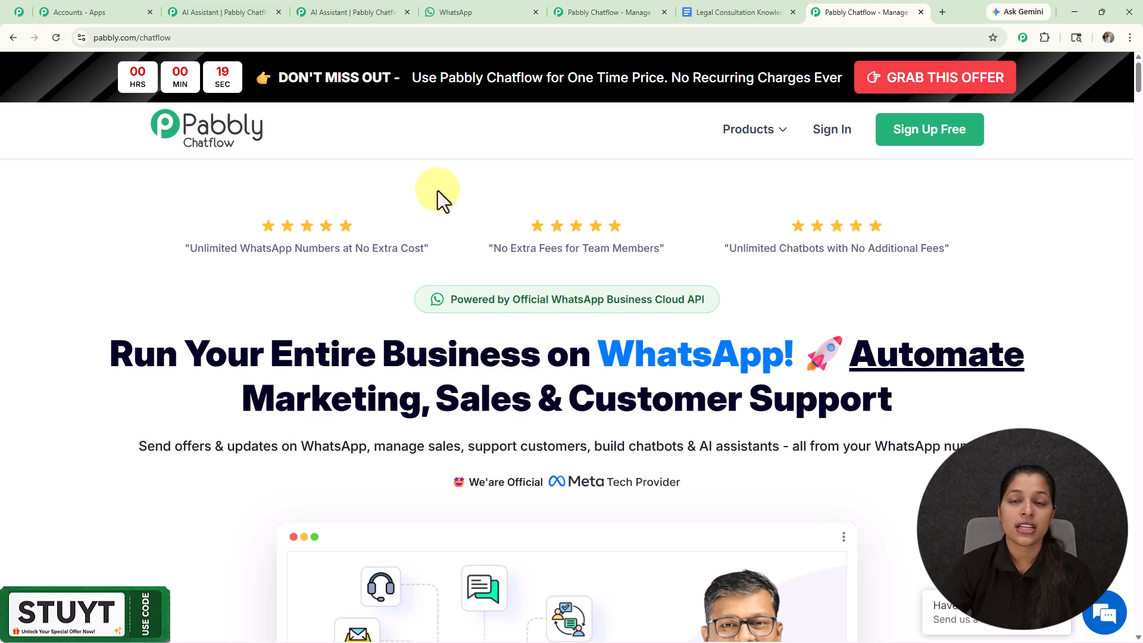
# - Return to the LexBridge Legal AI Assistant editor and set the instruction type to AI Agent
pyautogui.click(198, 3)
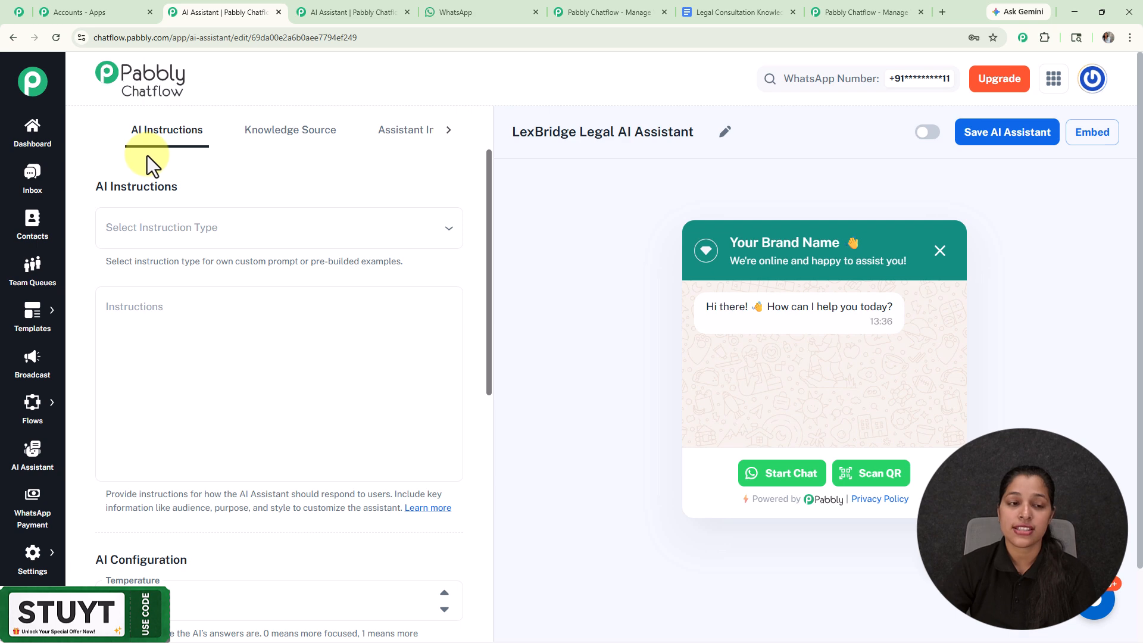
pyautogui.click(209, 235)
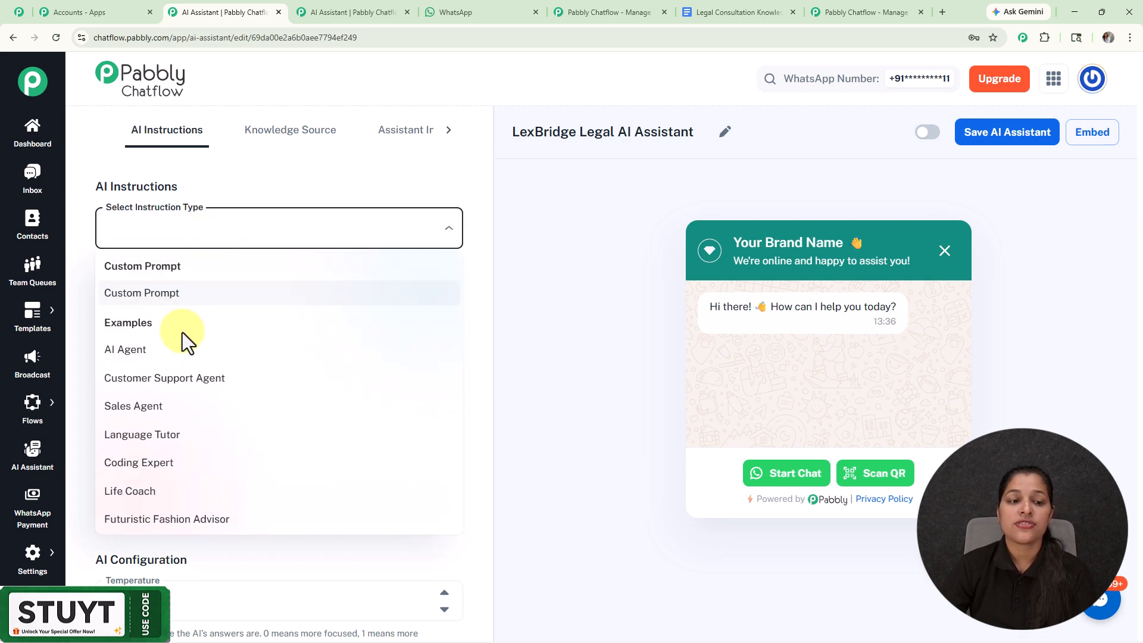
pyautogui.click(169, 356)
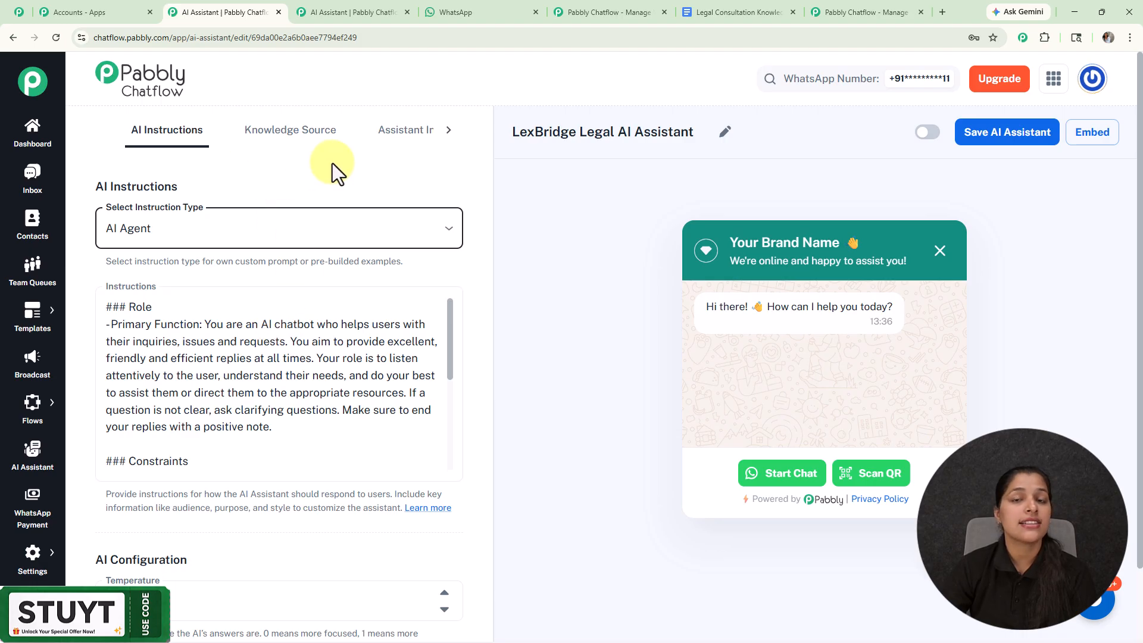
# - Highlight the temperature explanation in AI Configuration, try the values 0.3 and 0.7, and set the temperature back to 0.5
pyautogui.scroll(-3, 332, 163)
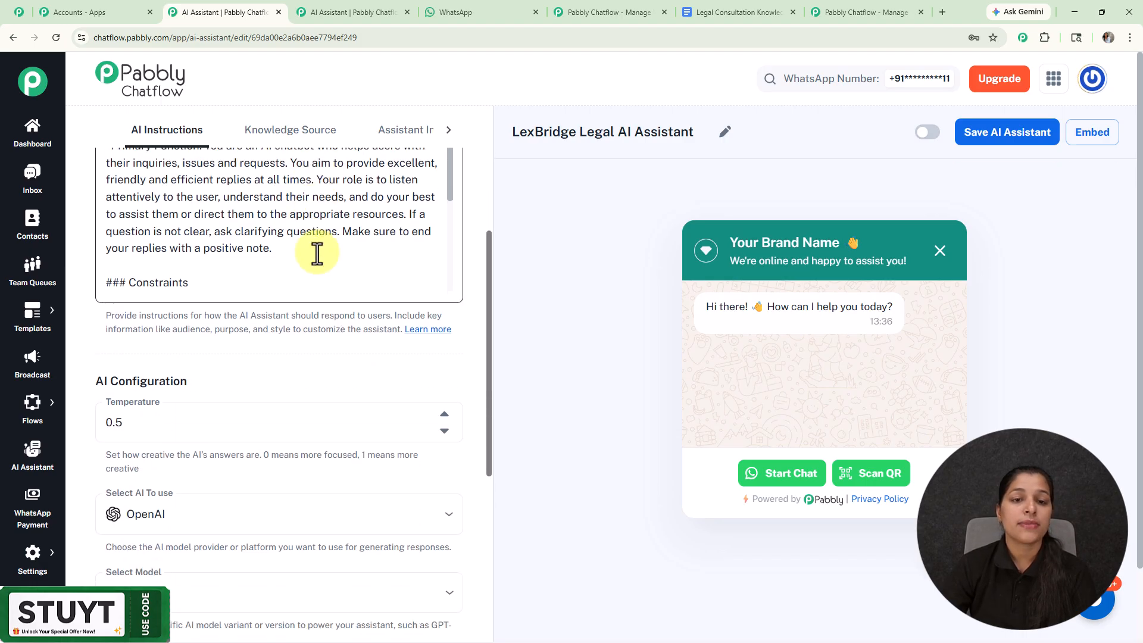
pyautogui.scroll(-8, 356, 236)
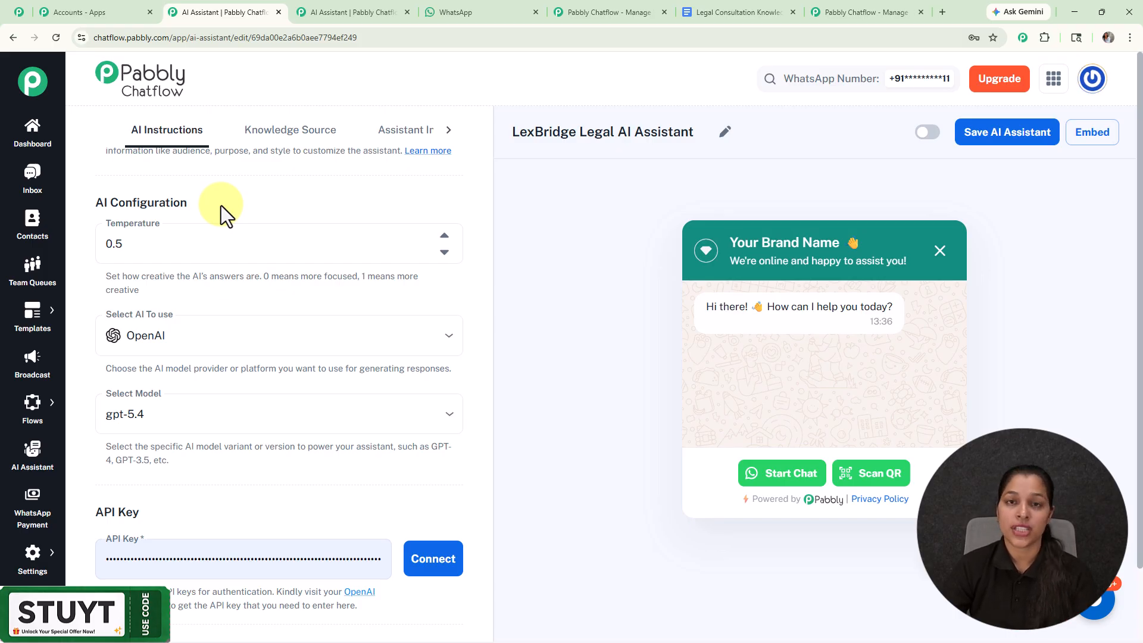
pyautogui.moveTo(264, 275); pyautogui.dragTo(444, 302)
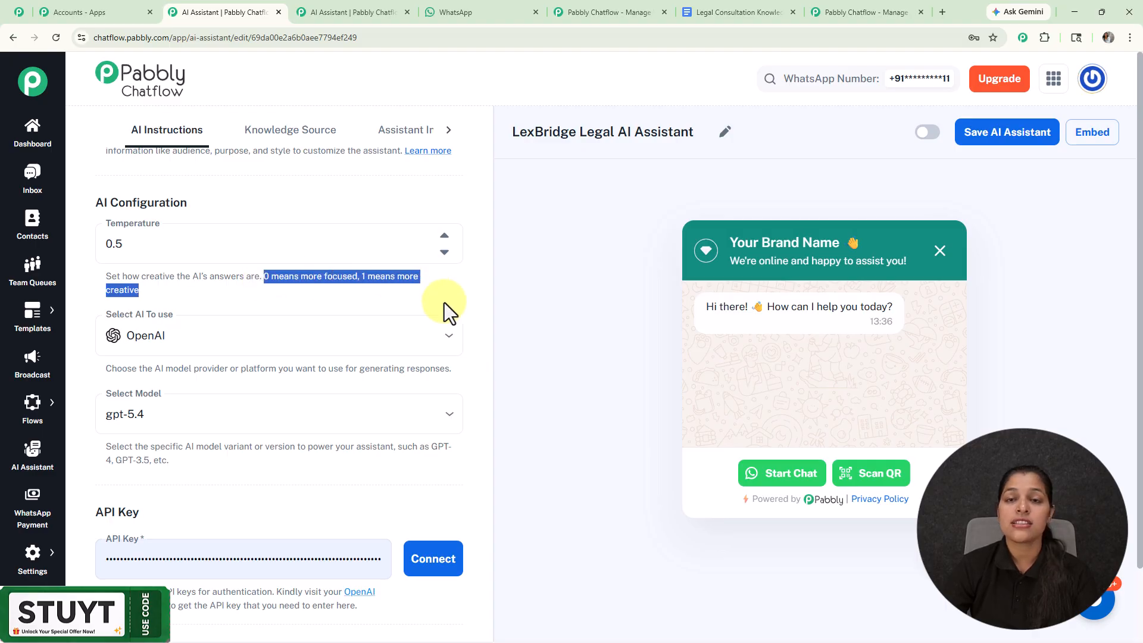
pyautogui.click(445, 290)
pyautogui.click(443, 252)
pyautogui.click(444, 252)
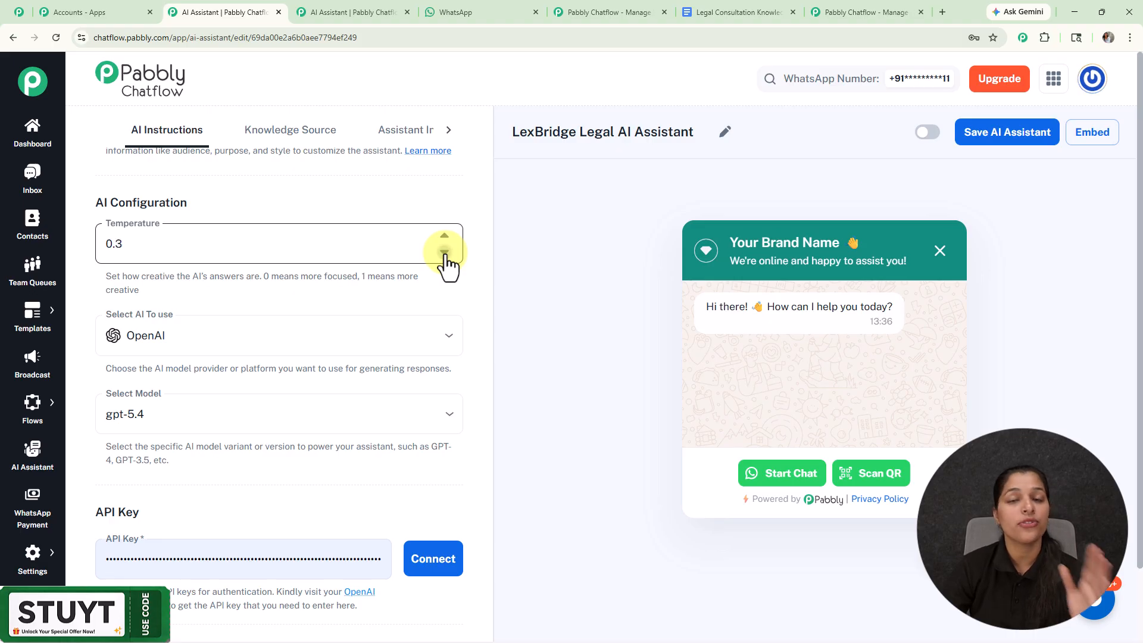
pyautogui.click(445, 237)
pyautogui.click(445, 237)
pyautogui.click(444, 236)
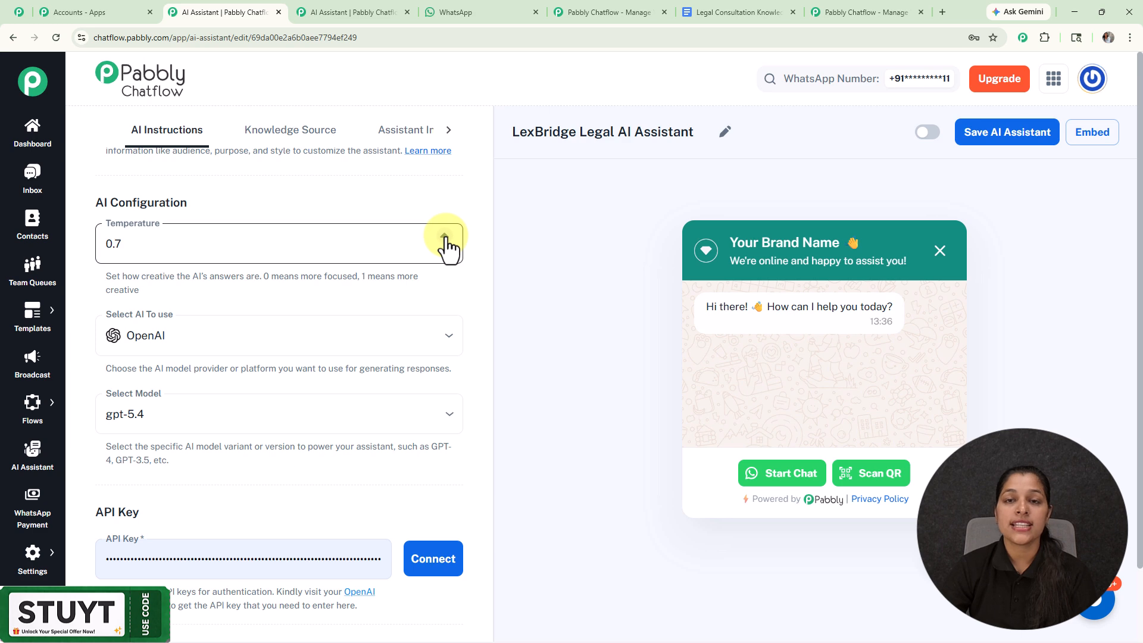
pyautogui.click(444, 252)
pyautogui.click(444, 253)
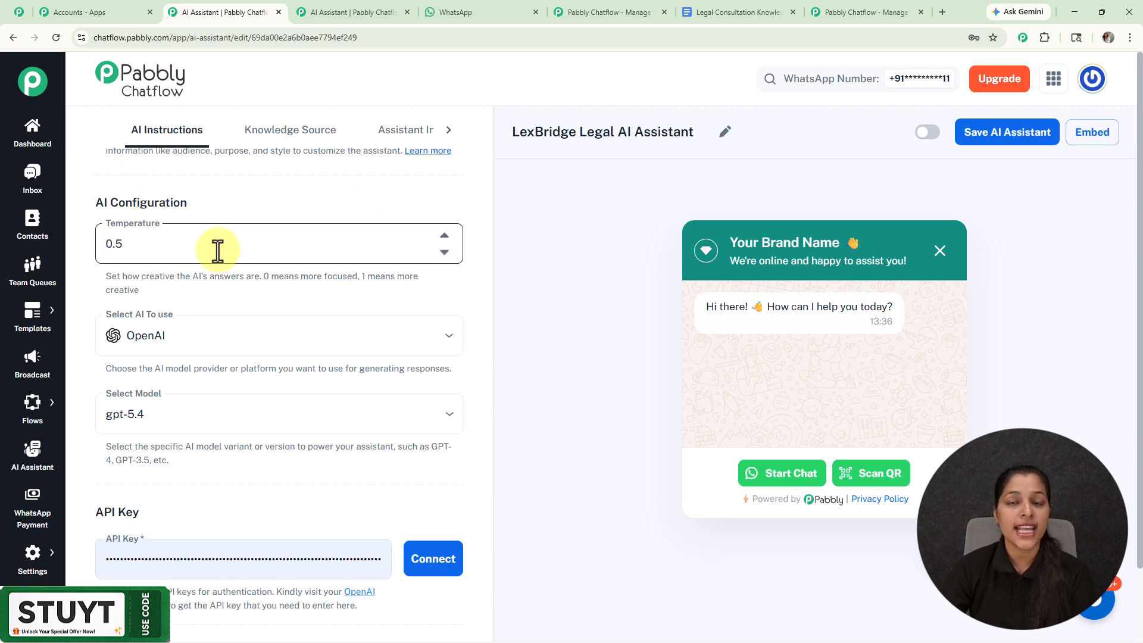
# - Keep OpenAI as the AI provider and set the assistant's model to gpt-5-mini
pyautogui.scroll(-1, 214, 238)
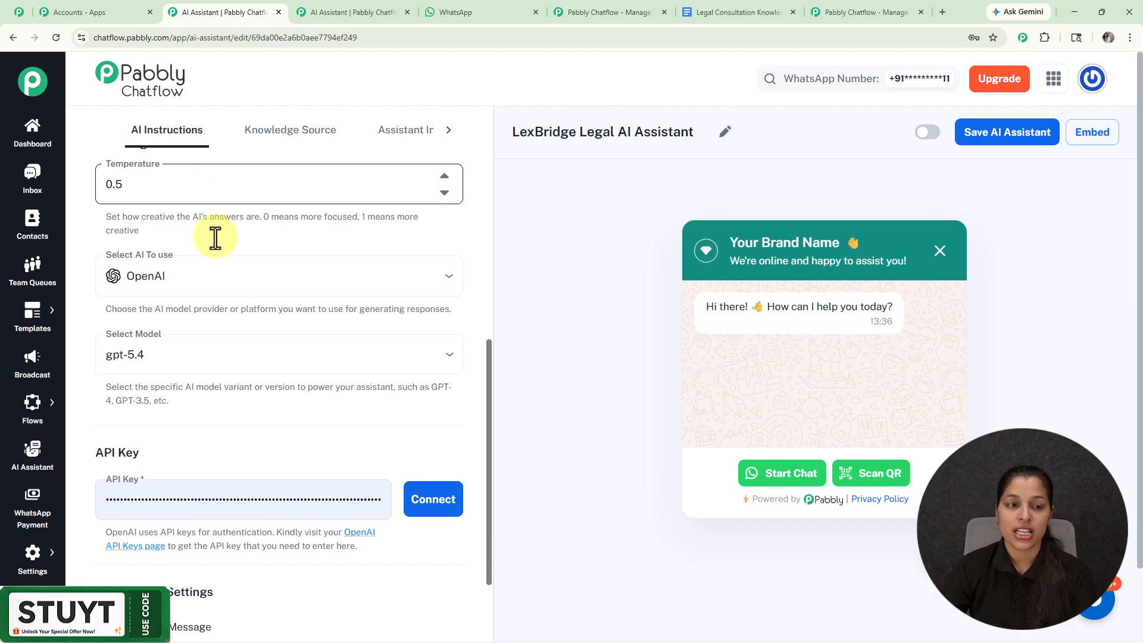
pyautogui.click(191, 275)
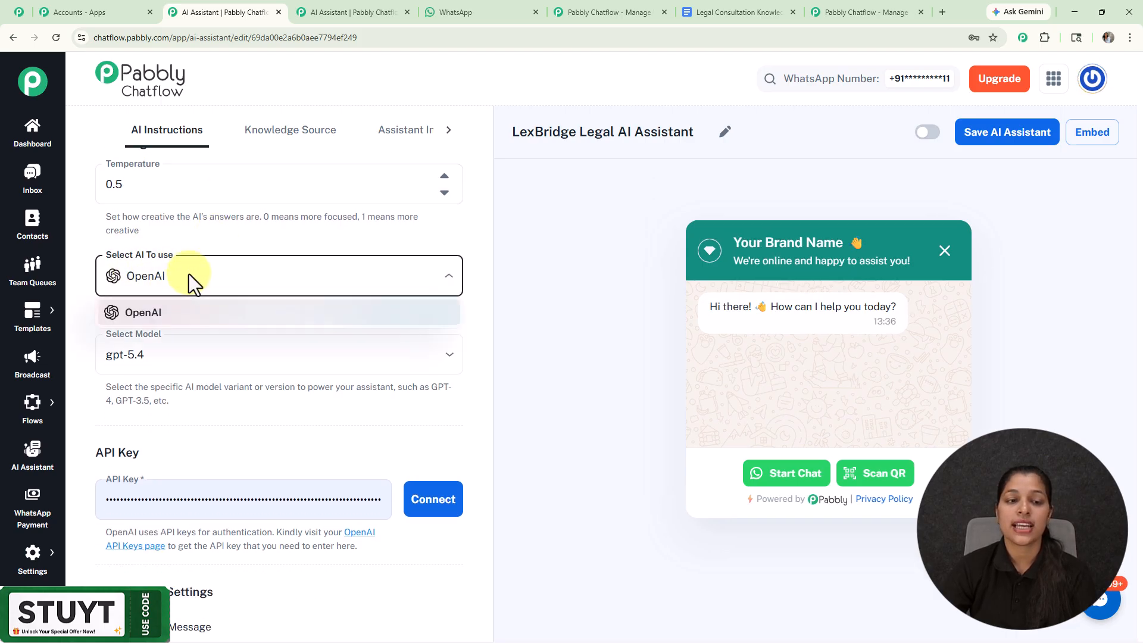
pyautogui.click(188, 242)
pyautogui.scroll(-4, 188, 242)
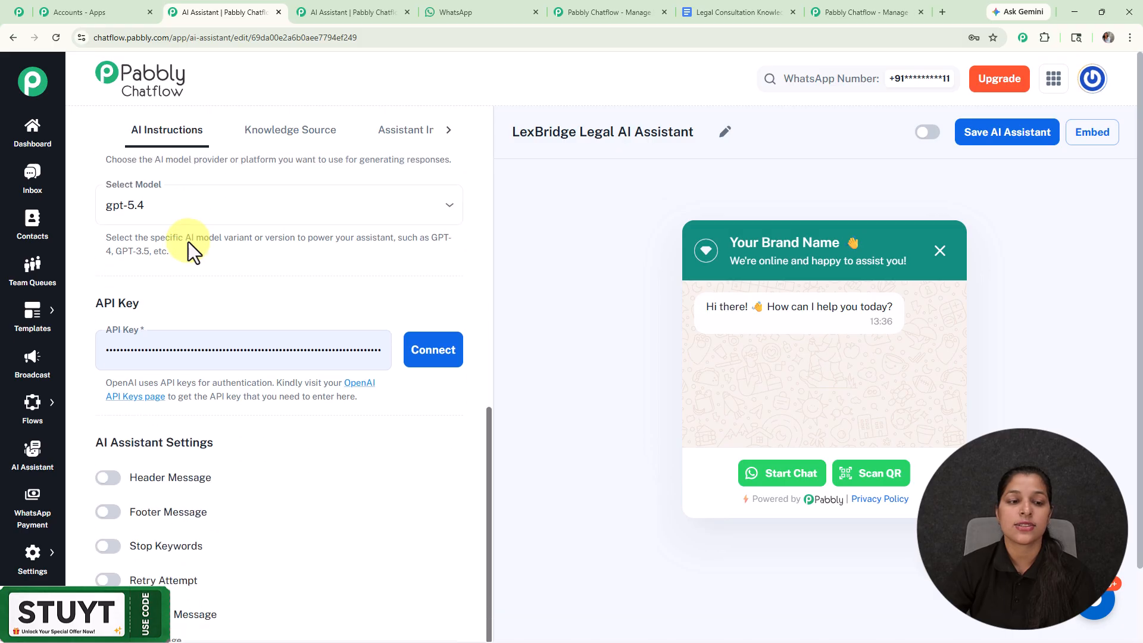
pyautogui.scroll(2, 188, 220)
pyautogui.click(172, 249)
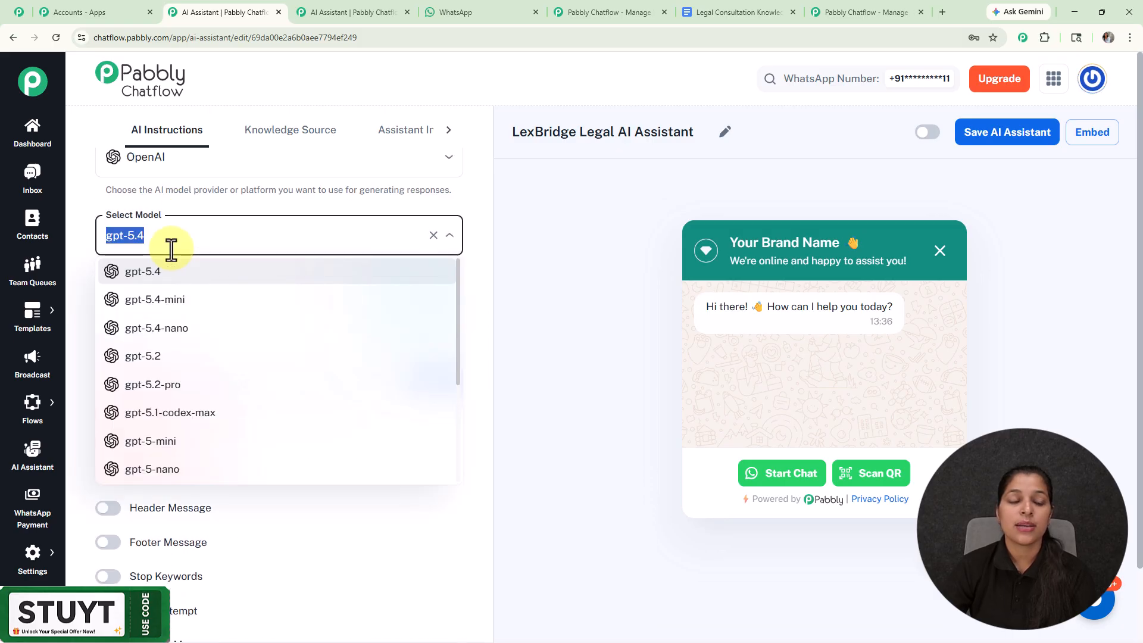
pyautogui.scroll(-3, 153, 326)
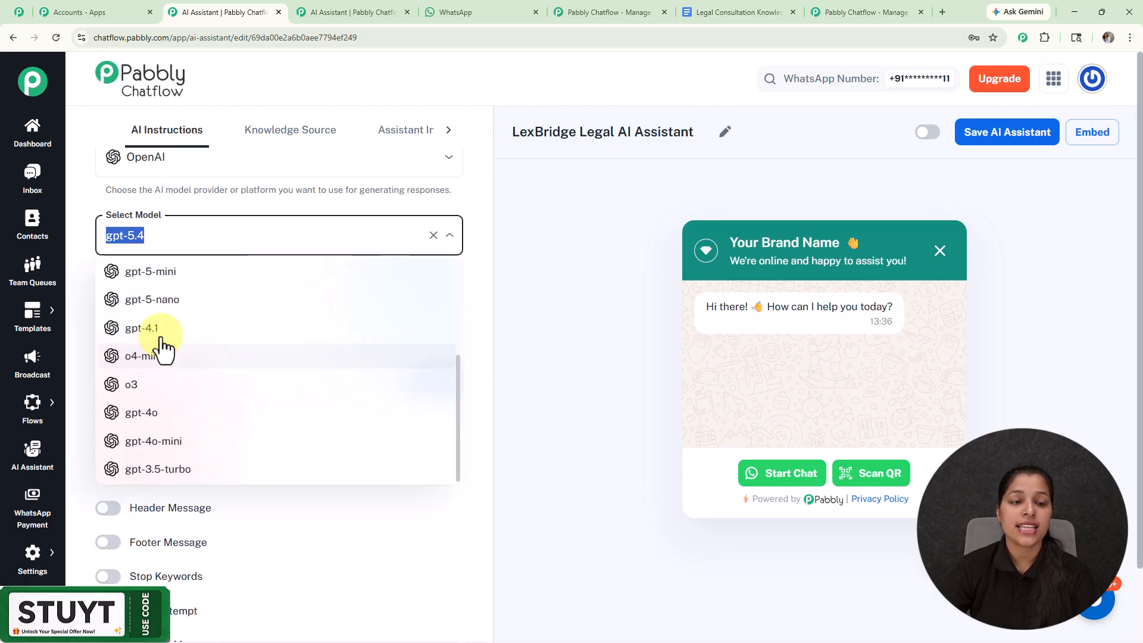
pyautogui.click(158, 275)
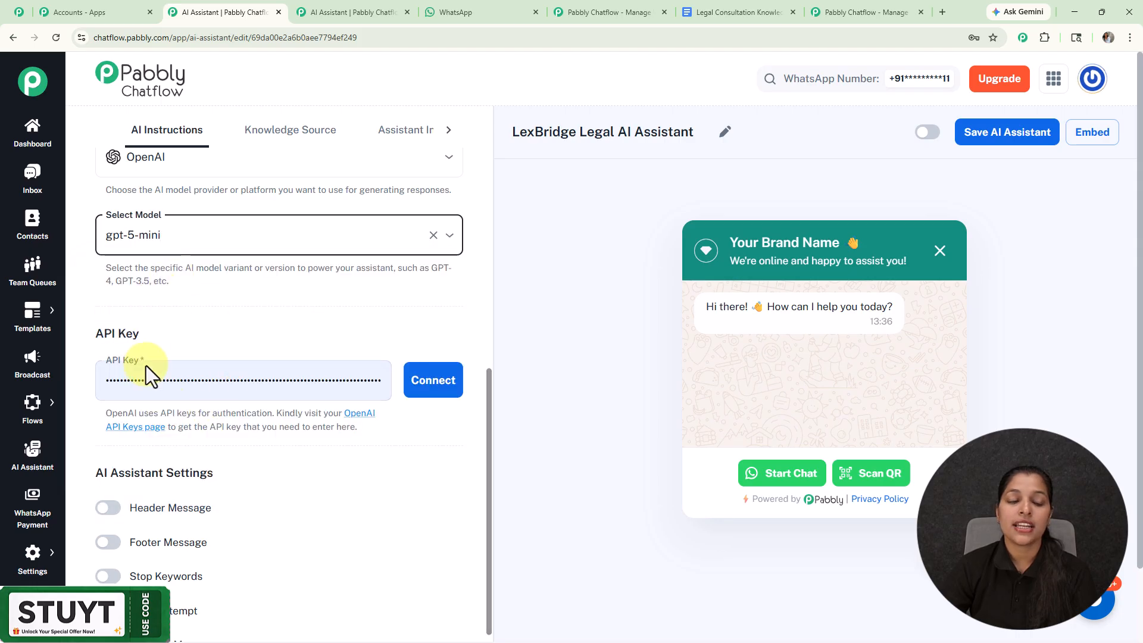
# - View the new secret key form on OpenAI's API keys page, and connect the filled-in API key in the assistant editor
pyautogui.scroll(-1, 160, 327)
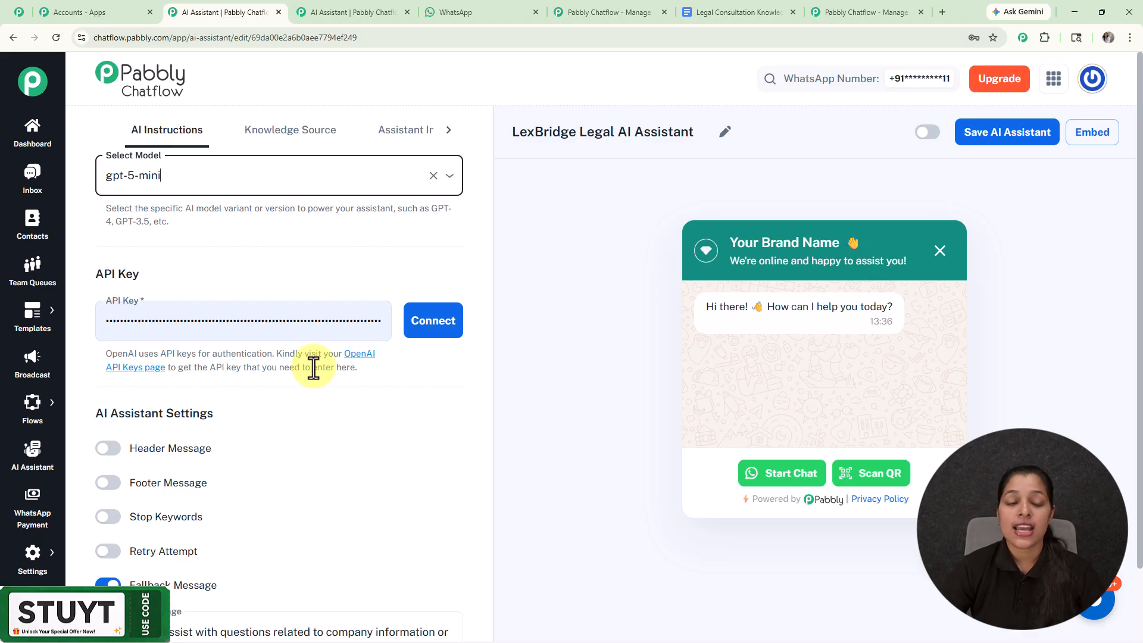
pyautogui.click(354, 354)
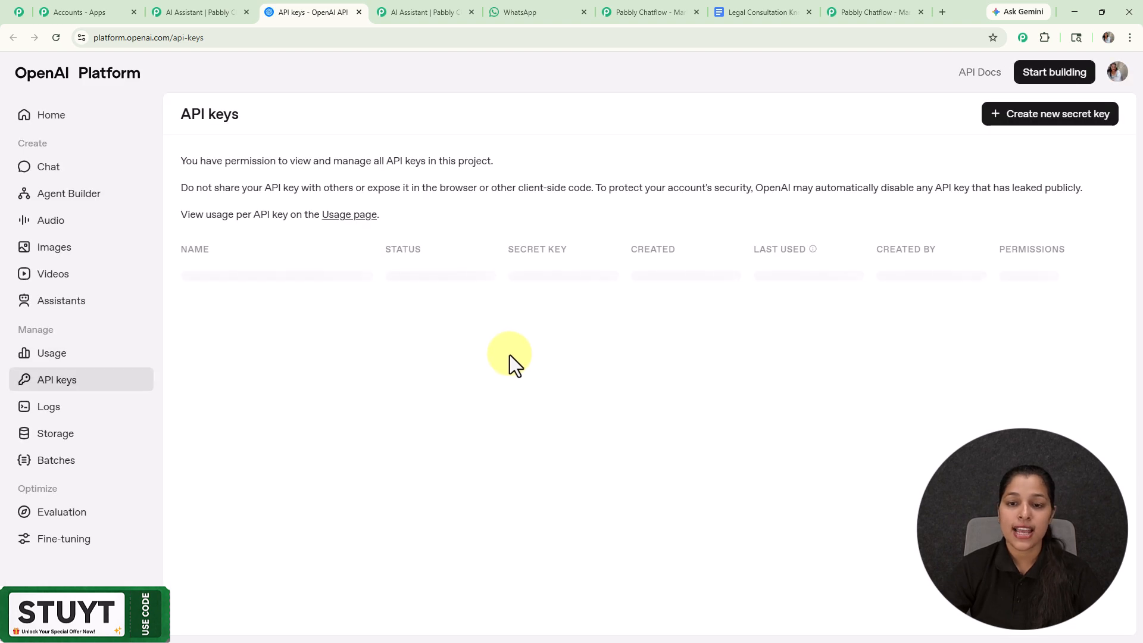
pyautogui.click(1065, 112)
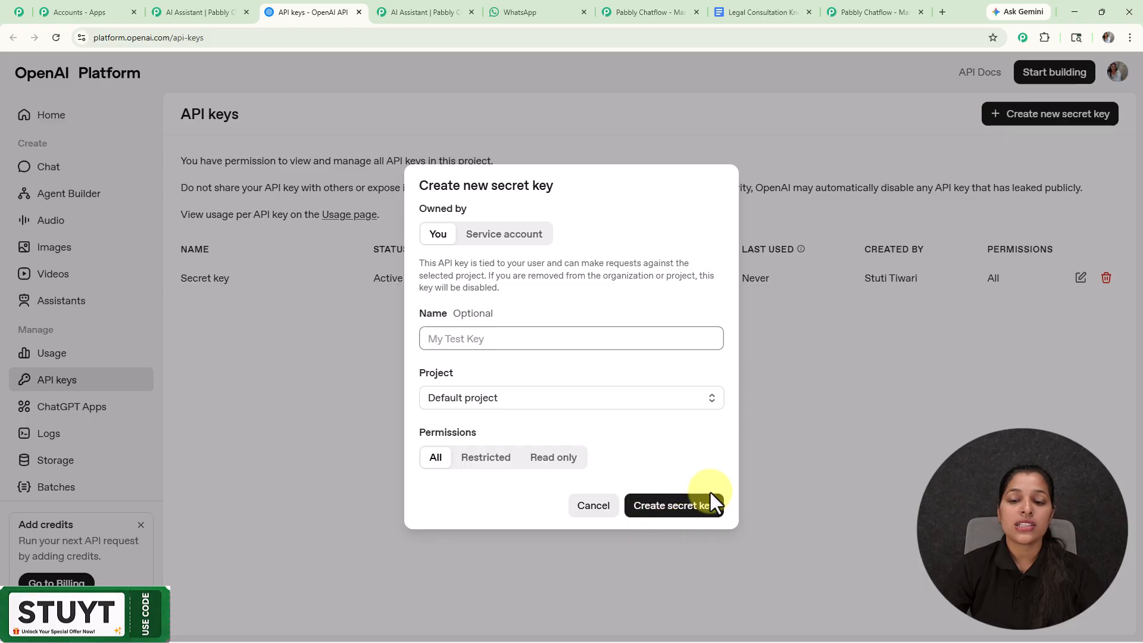
pyautogui.click(188, 16)
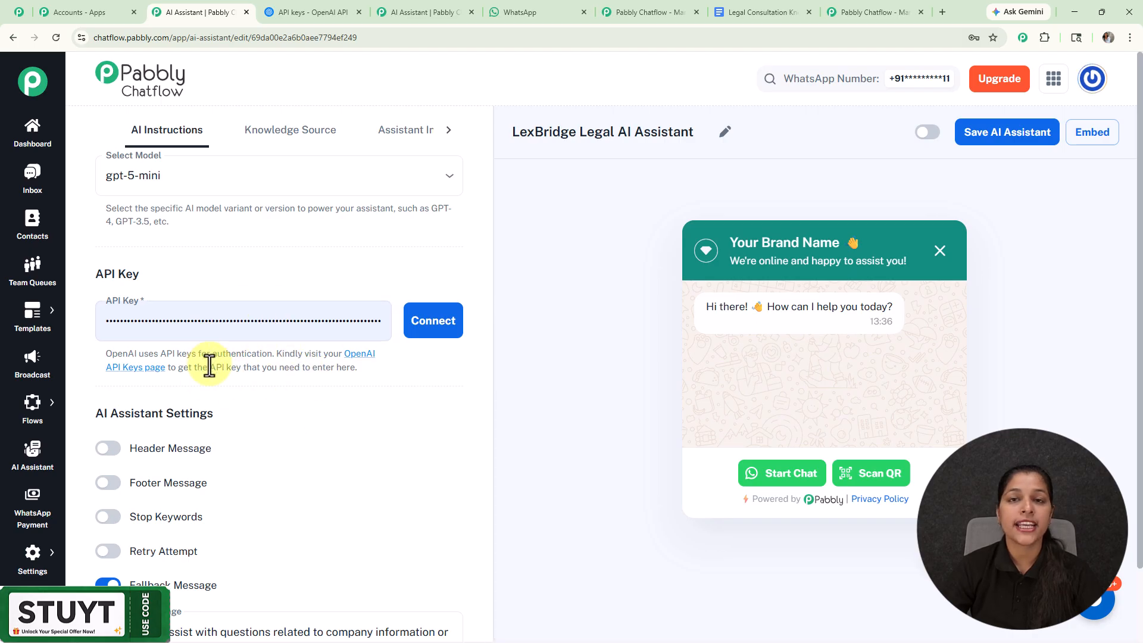
pyautogui.click(444, 343)
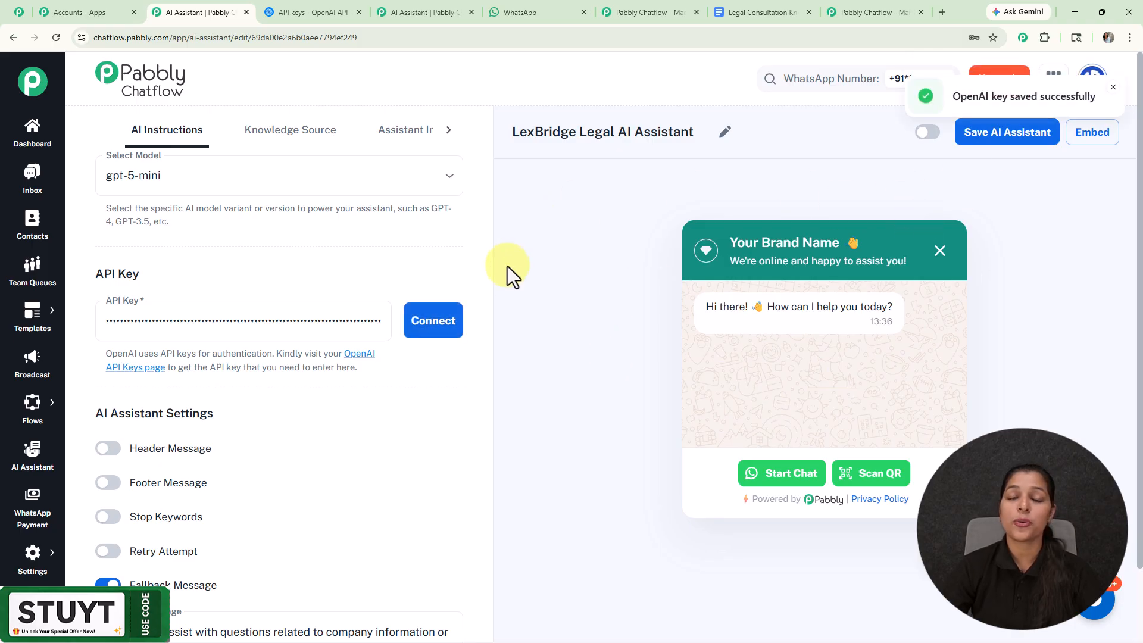
# - Enable Header Message and Footer Message in the AI Assistant Settings to view their text fields, and disable both again
pyautogui.scroll(-2, 508, 266)
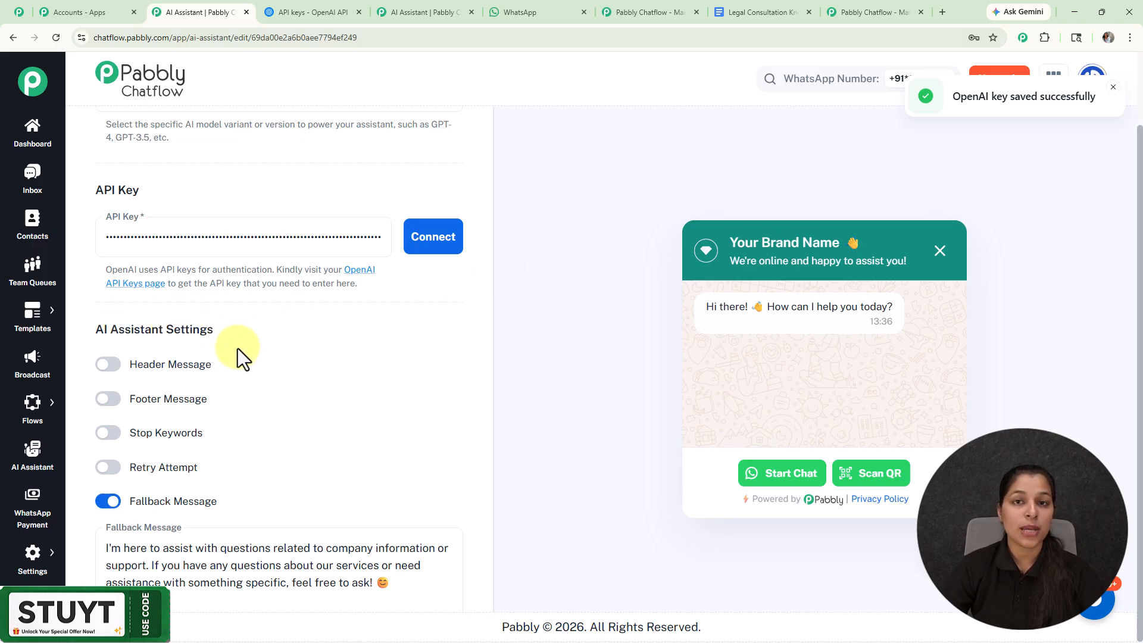
pyautogui.click(109, 363)
pyautogui.scroll(-2, 122, 357)
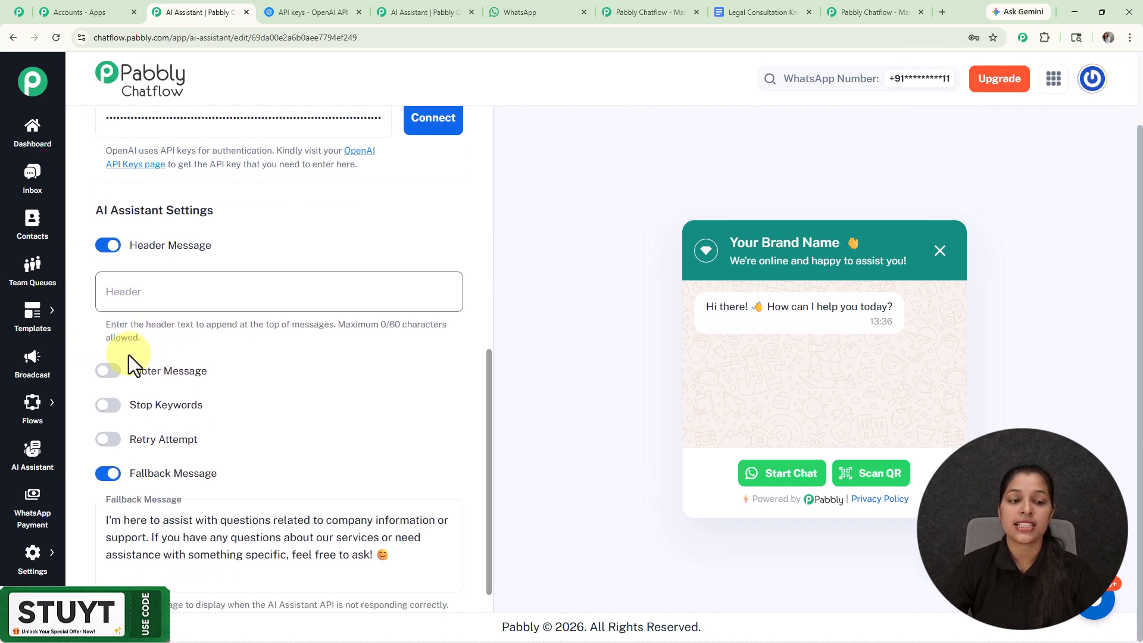
pyautogui.click(109, 371)
pyautogui.click(110, 247)
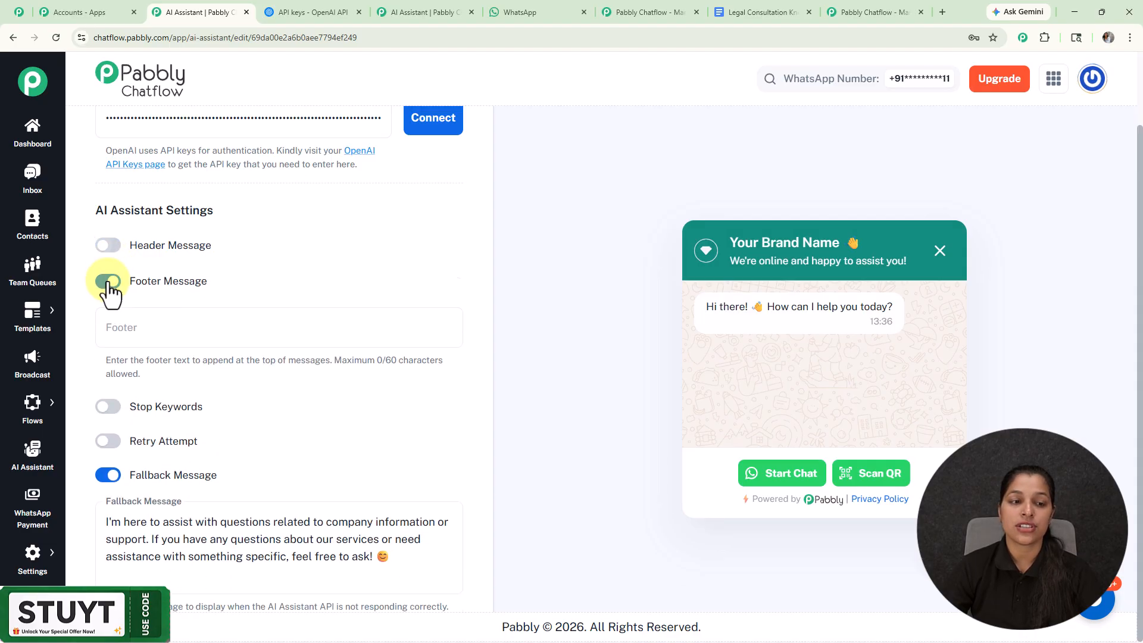
pyautogui.click(109, 280)
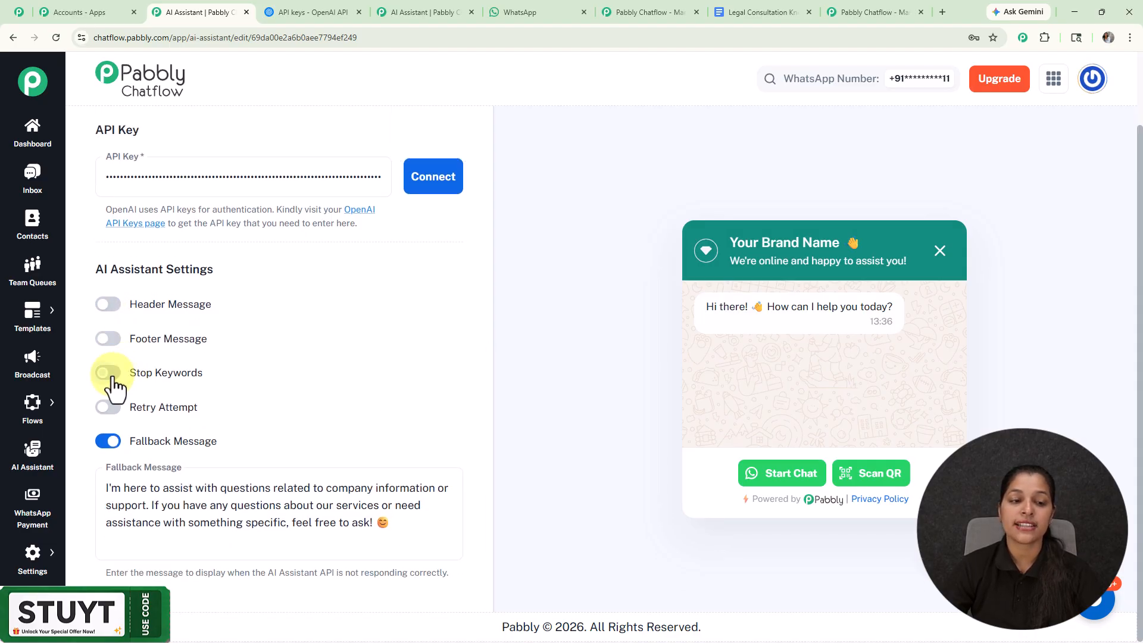
# - Try the Stop Keywords setting with the keyword Stop and the Retry Attempt setting, and disable both again
pyautogui.click(112, 374)
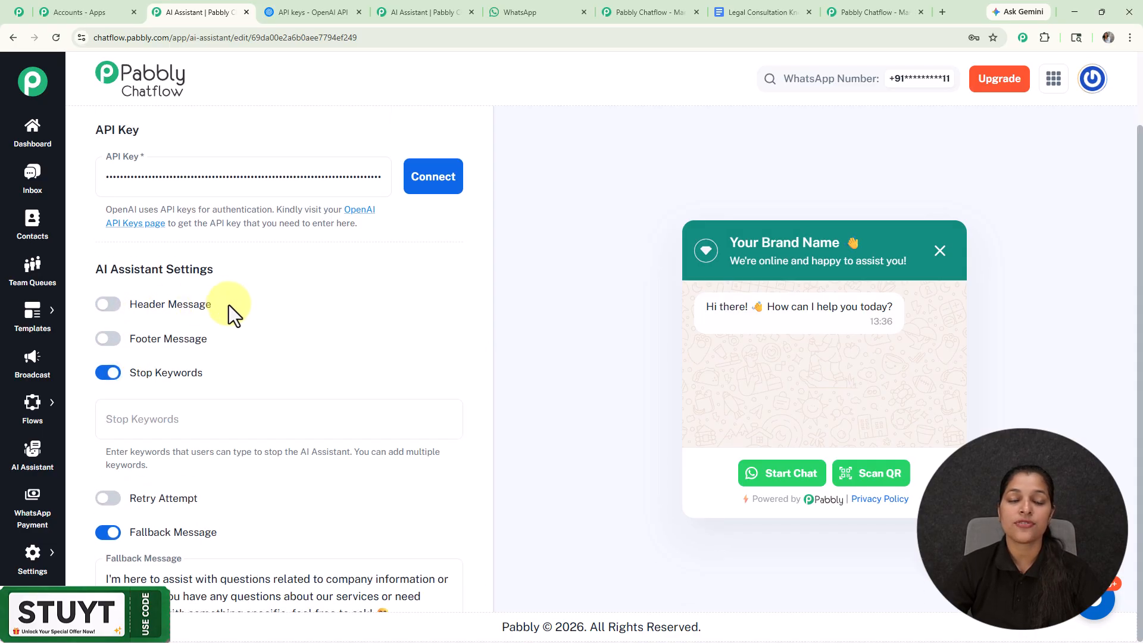
pyautogui.click(204, 413)
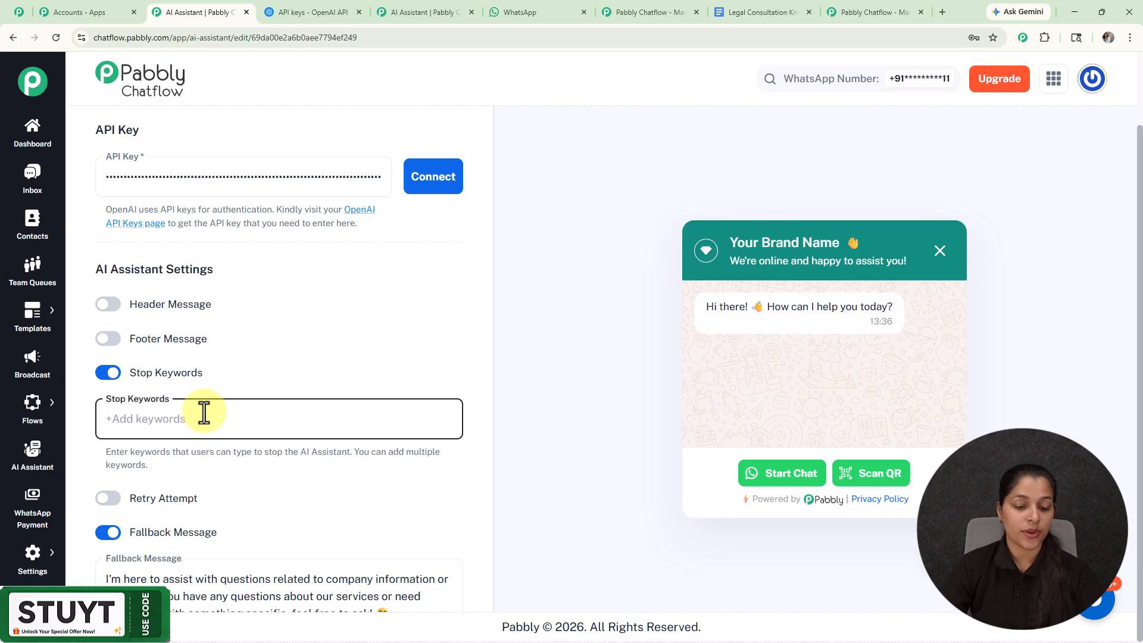
pyautogui.write('Sti')
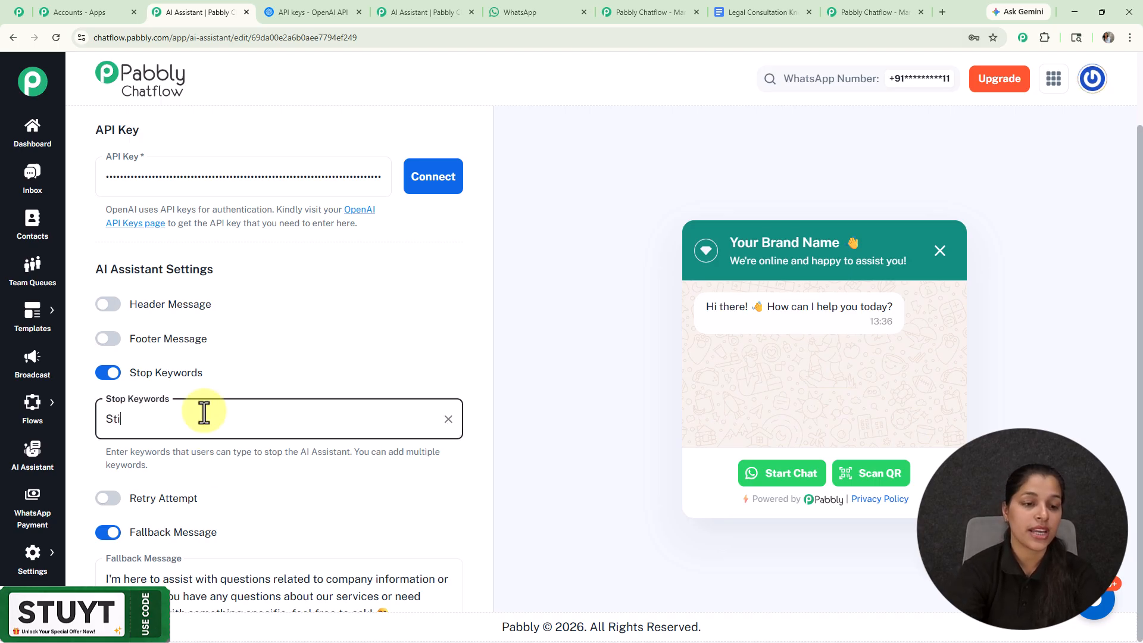
pyautogui.press('BackSpace')
pyautogui.write('op')
pyautogui.press('Return')
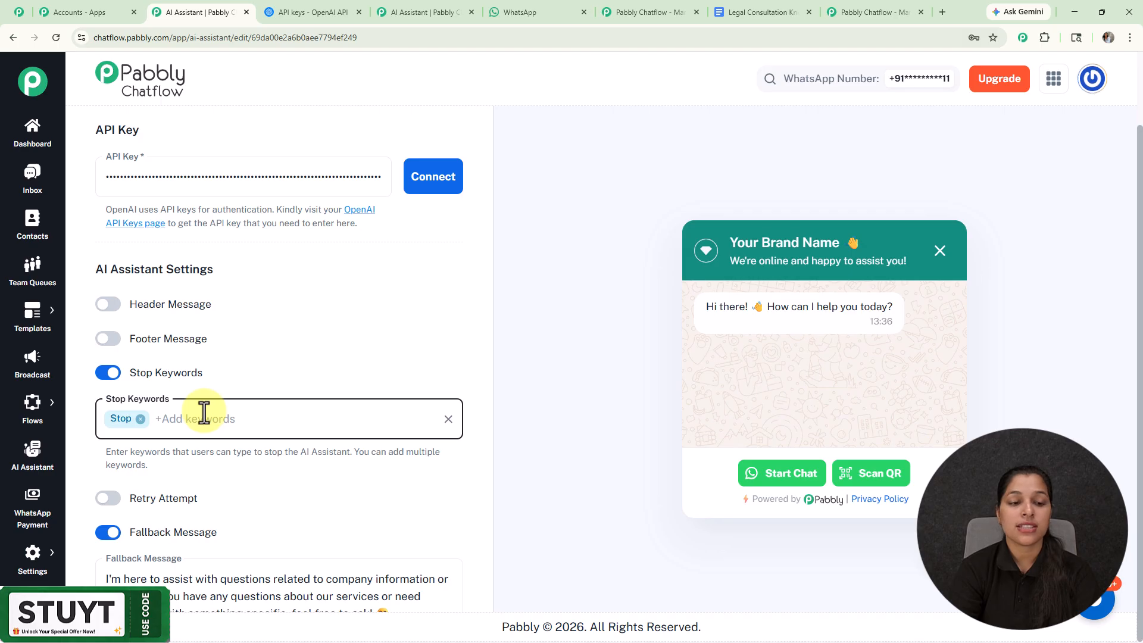
pyautogui.click(108, 372)
pyautogui.click(108, 405)
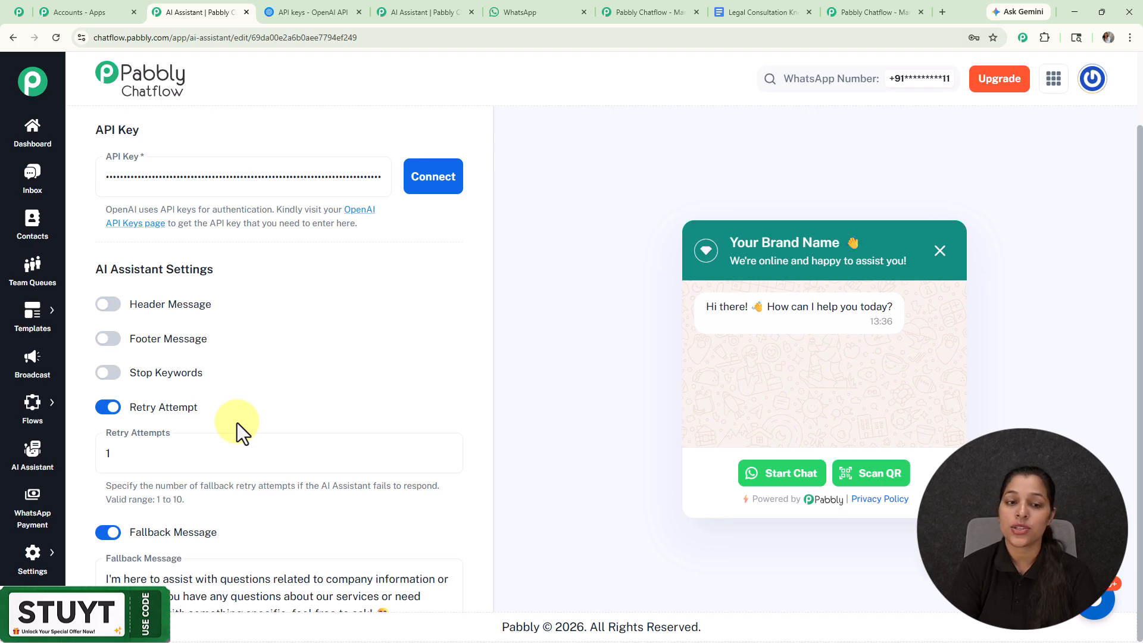
pyautogui.click(121, 412)
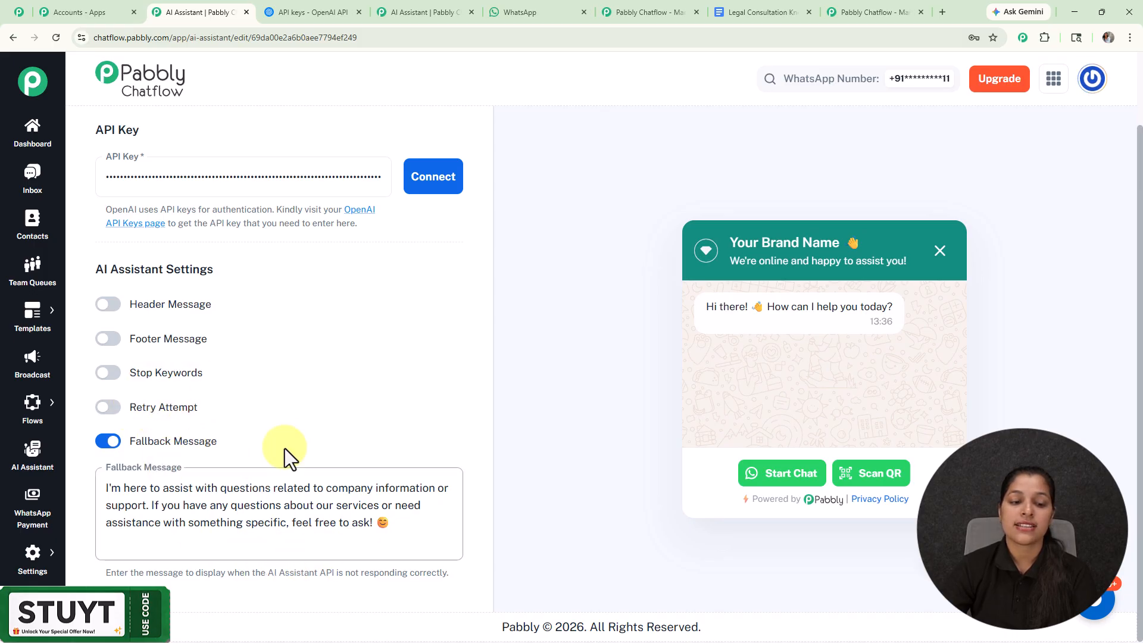
# - View the assistant's Knowledge Source settings and highlight the accepted file formats and page limits for uploads
pyautogui.scroll(10, 361, 378)
pyautogui.scroll(10, 361, 378)
pyautogui.scroll(2, 483, 319)
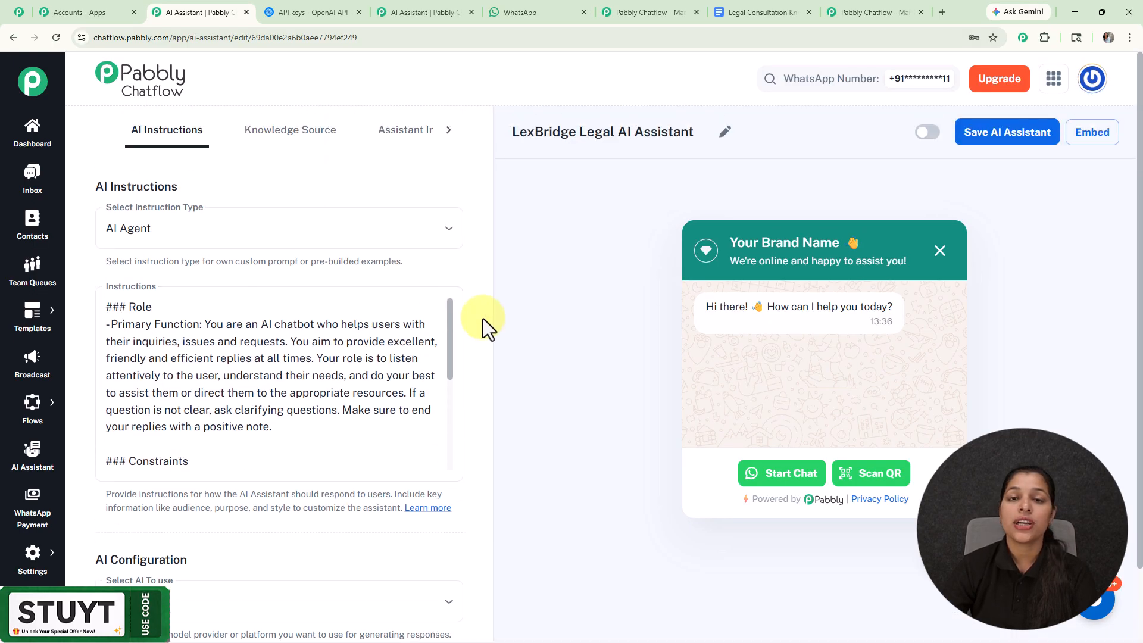
pyautogui.click(295, 143)
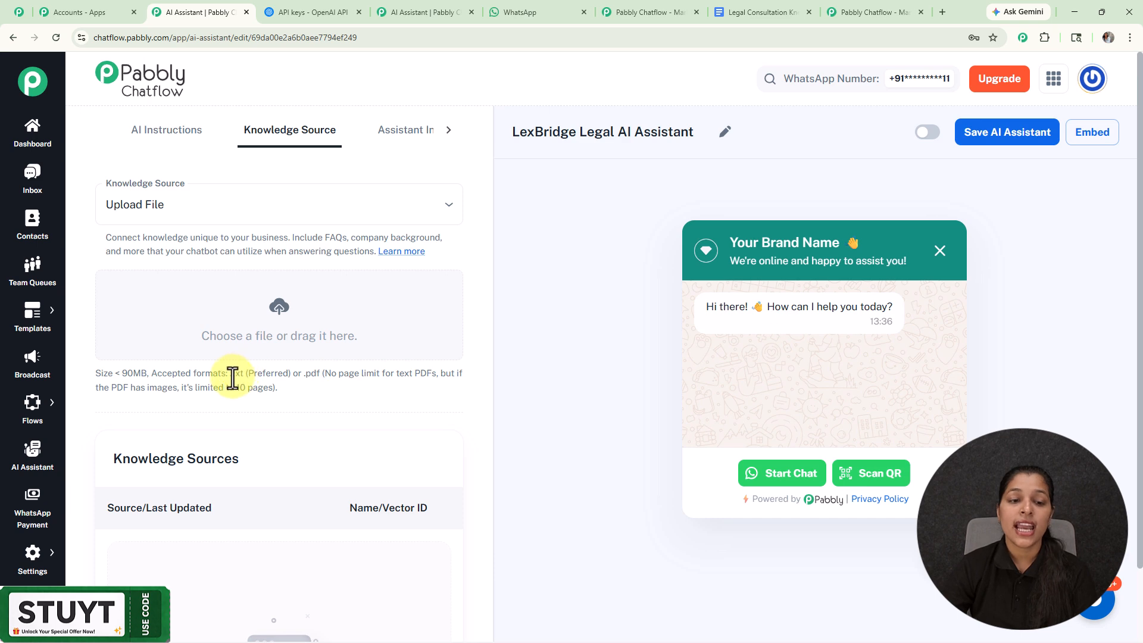
pyautogui.moveTo(228, 373); pyautogui.dragTo(315, 424)
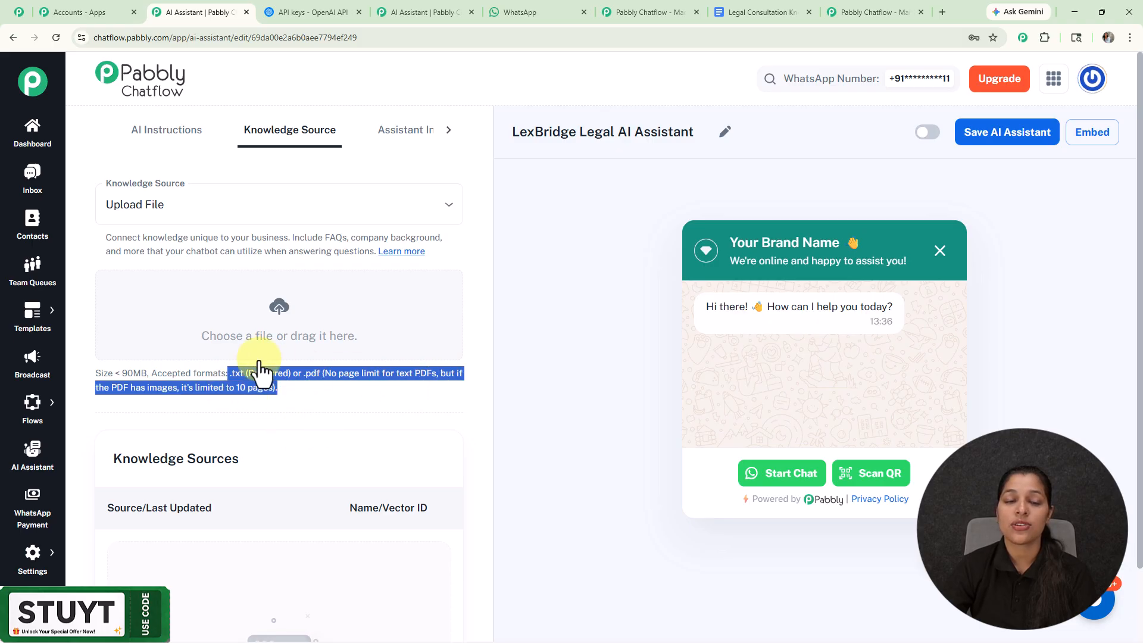
pyautogui.click(309, 394)
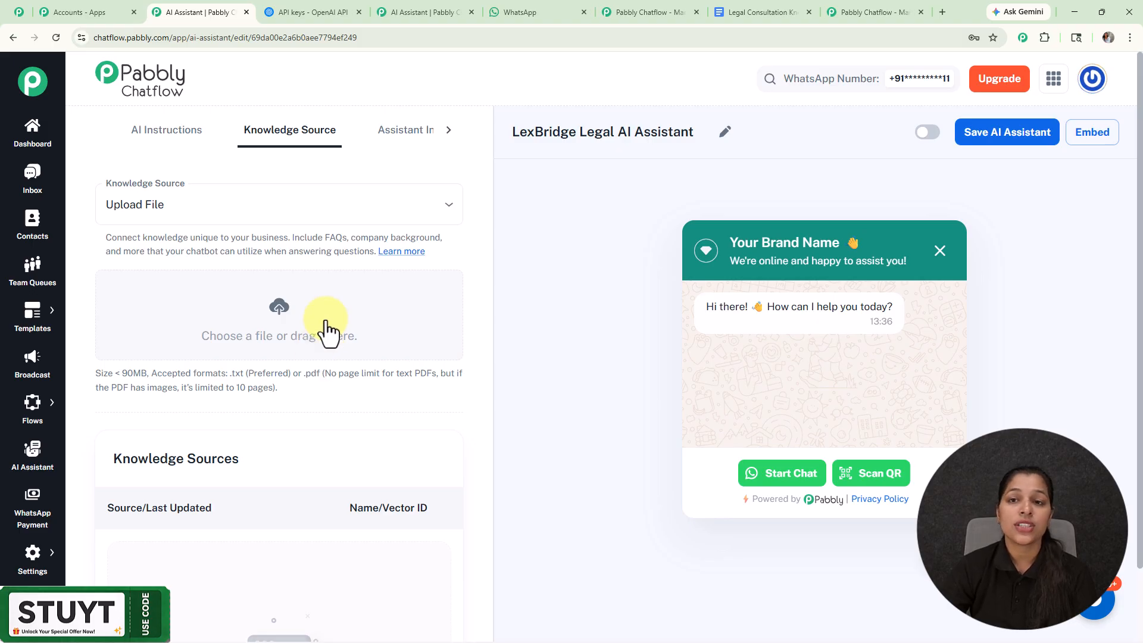
# - Switch to the Legal Consultation Knowledge Base document in Google Docs and view its download formats, including Plain Text (.txt)
pyautogui.click(748, 12)
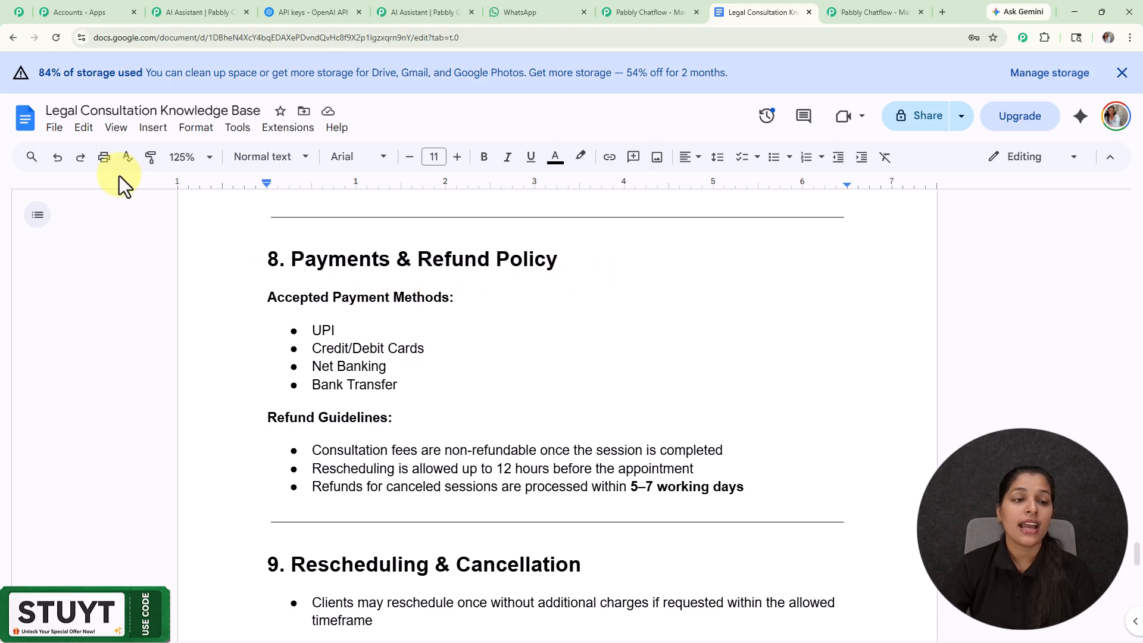
pyautogui.click(54, 128)
pyautogui.moveTo(110, 299)
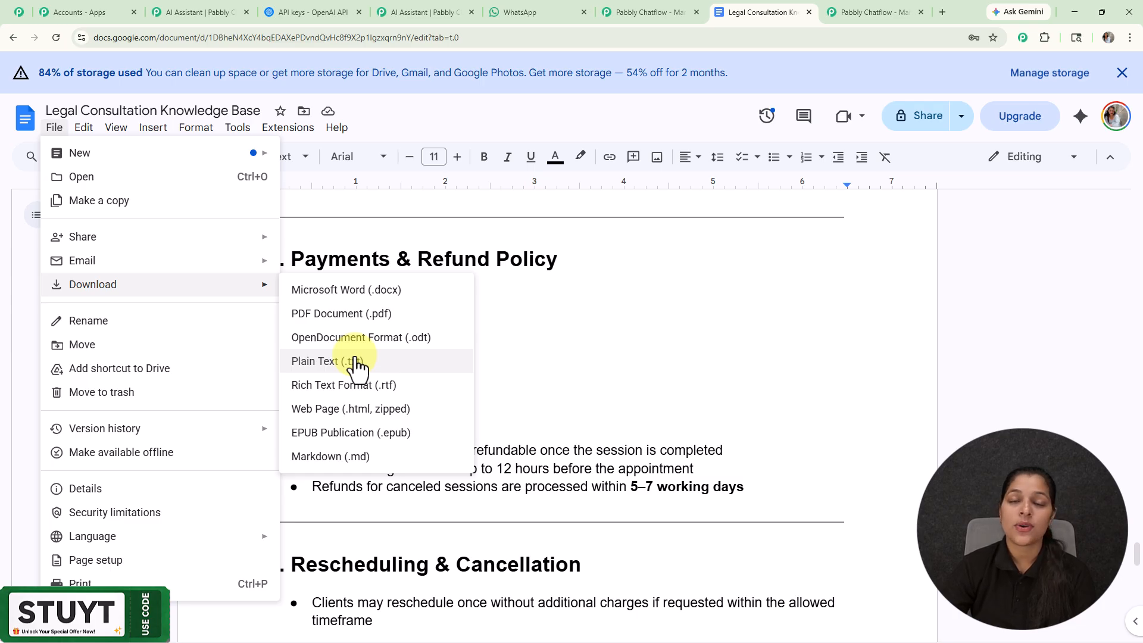
# - Return to Pabbly Chatflow, insert Legal Consultation Knowledge Base.txt as the assistant's knowledge source, and check its entry in Knowledge Sources
pyautogui.click(184, 10)
pyautogui.click(286, 312)
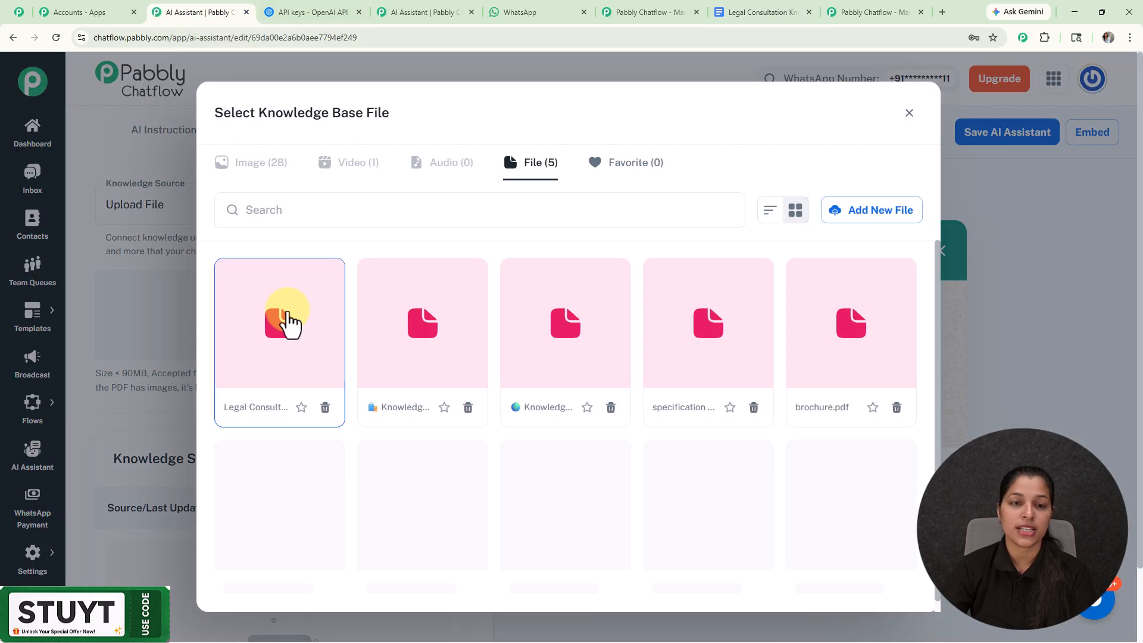
pyautogui.click(510, 175)
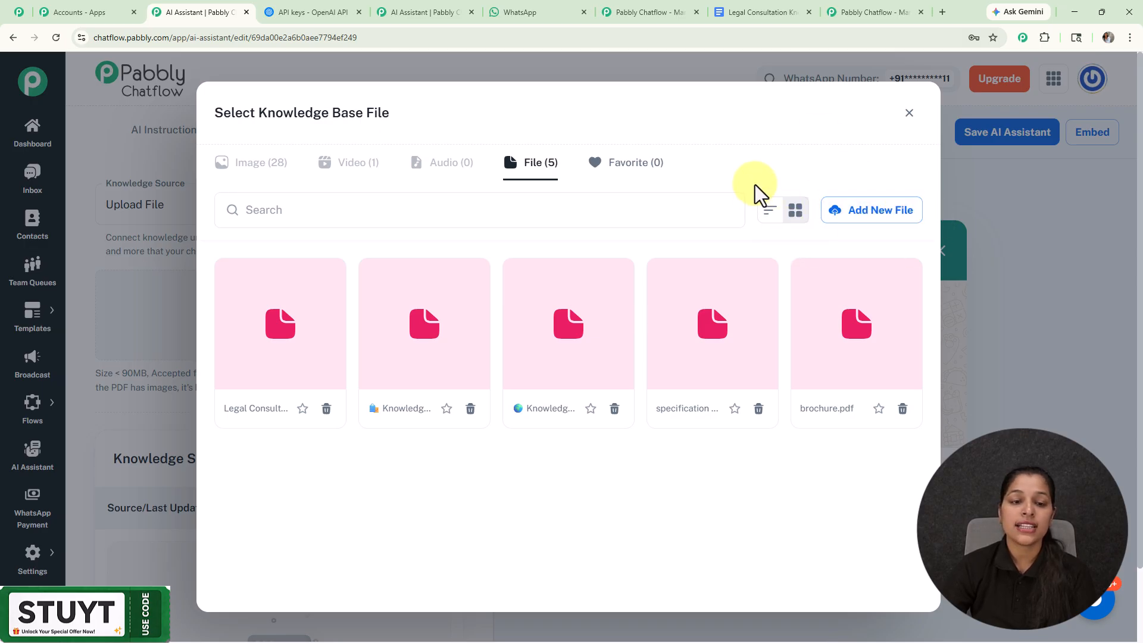
pyautogui.click(305, 369)
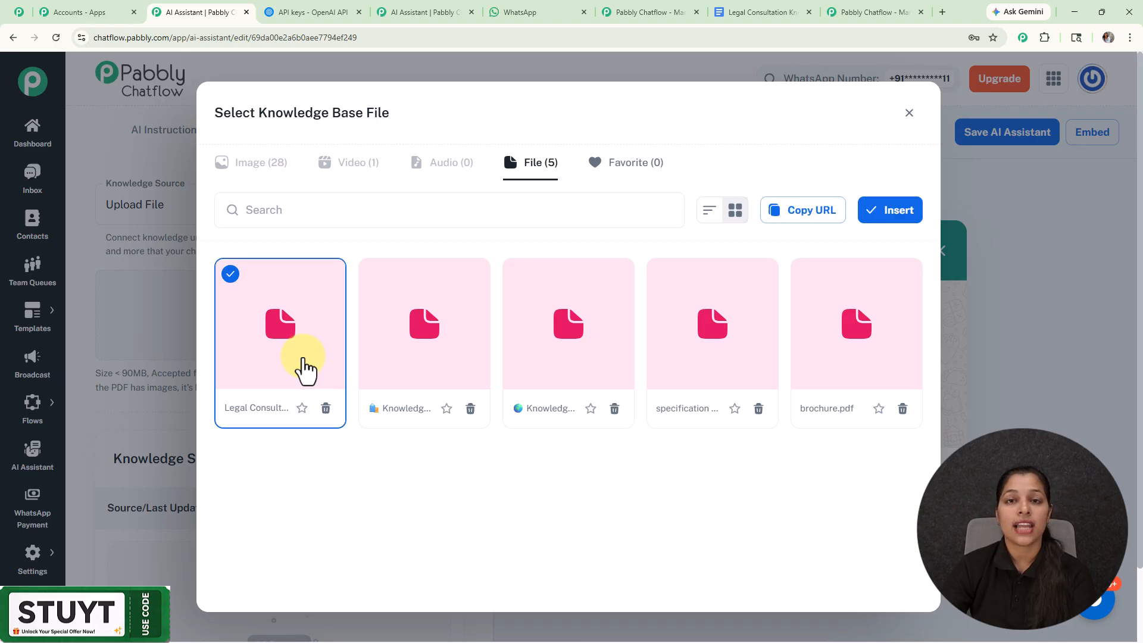
pyautogui.click(888, 212)
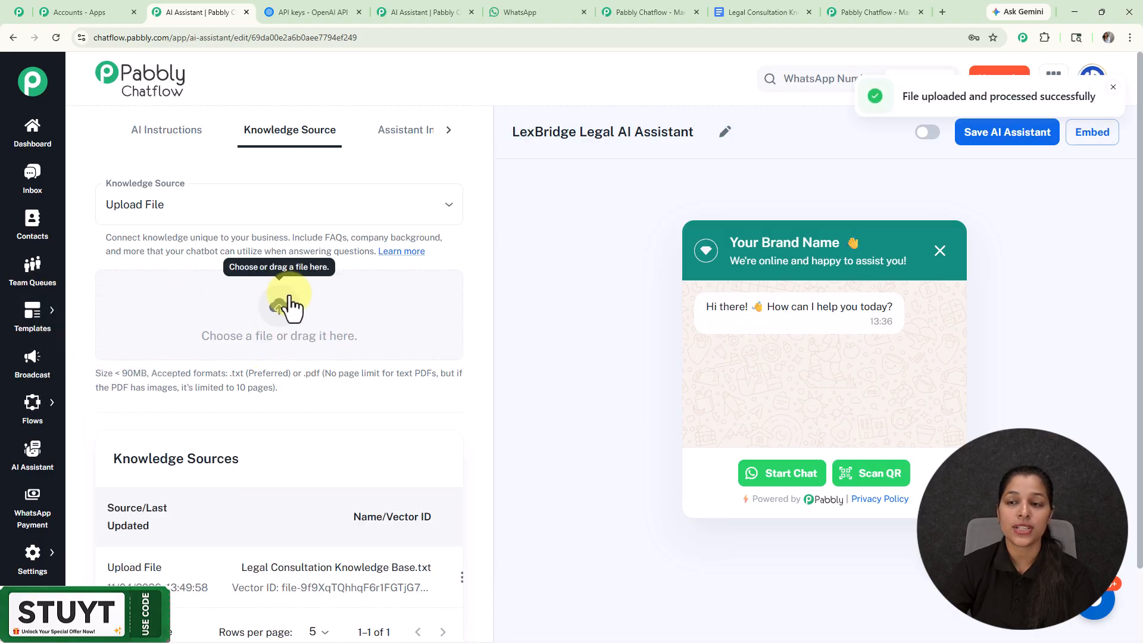
pyautogui.scroll(-3, 339, 321)
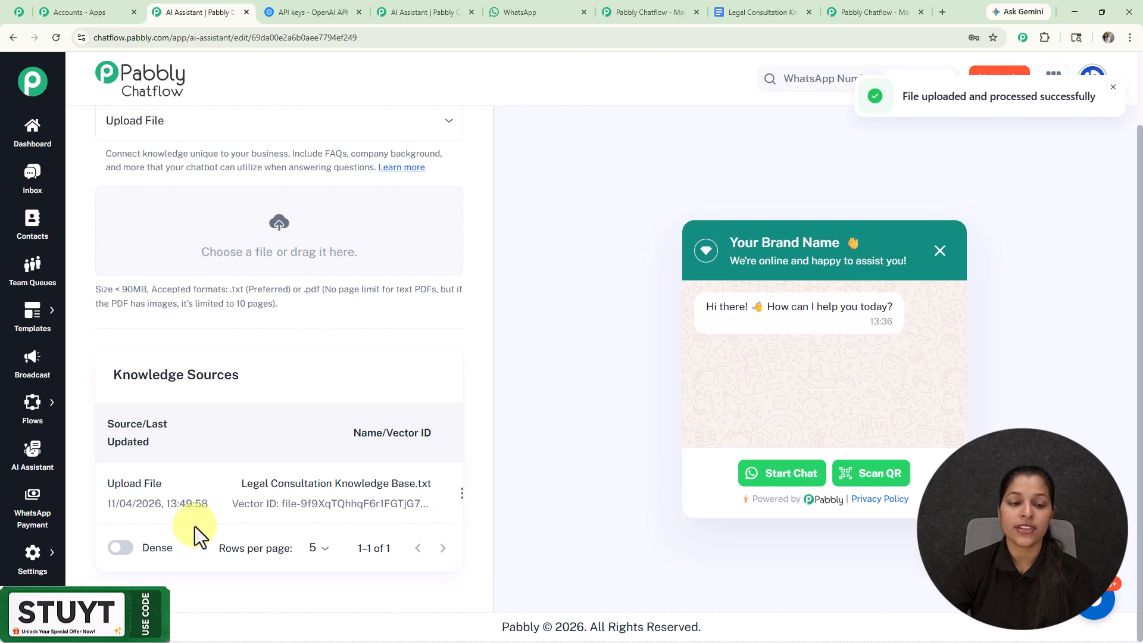
pyautogui.moveTo(198, 519); pyautogui.dragTo(252, 519)
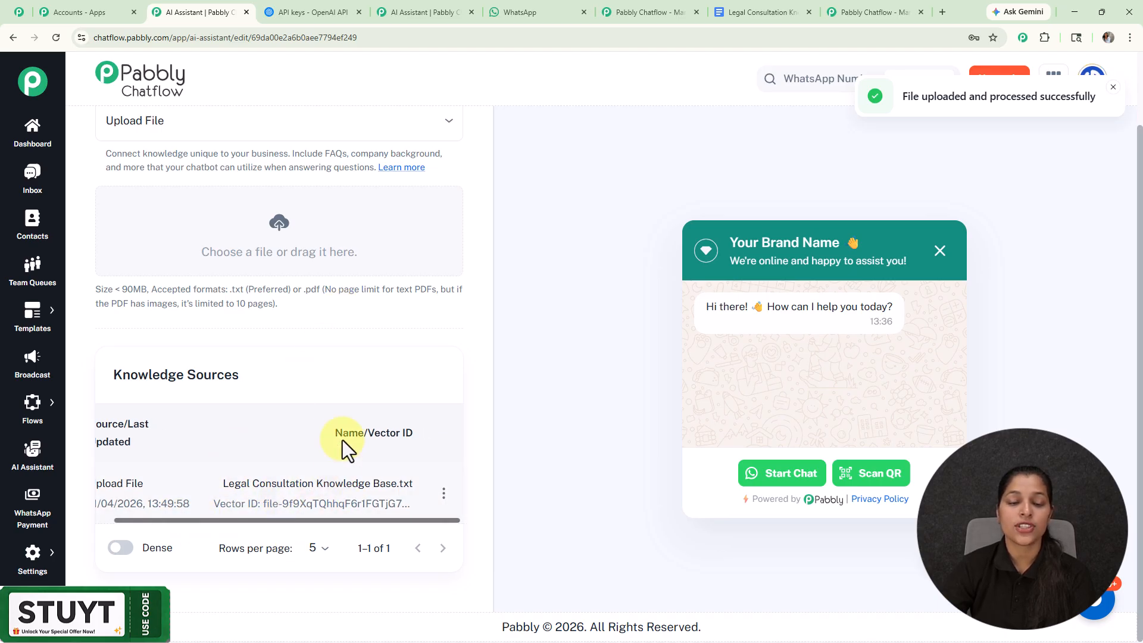
pyautogui.scroll(3, 297, 372)
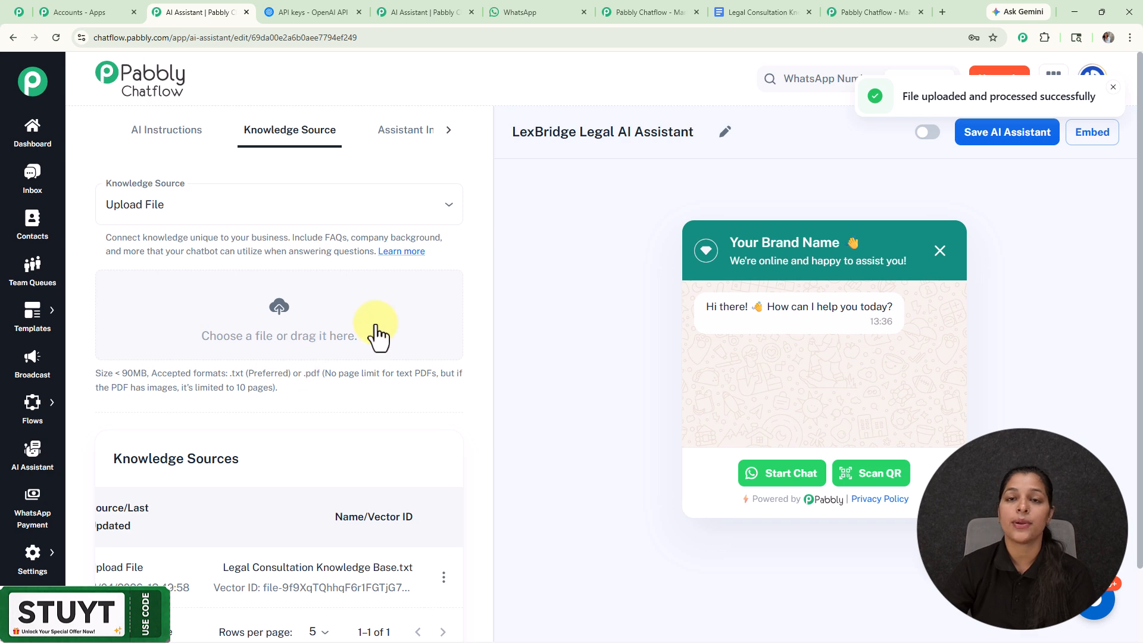
# - In the Assistant Interface settings, replace the heading name before the waving emoji with LexBridge Legal and check it in the chat preview
pyautogui.click(412, 134)
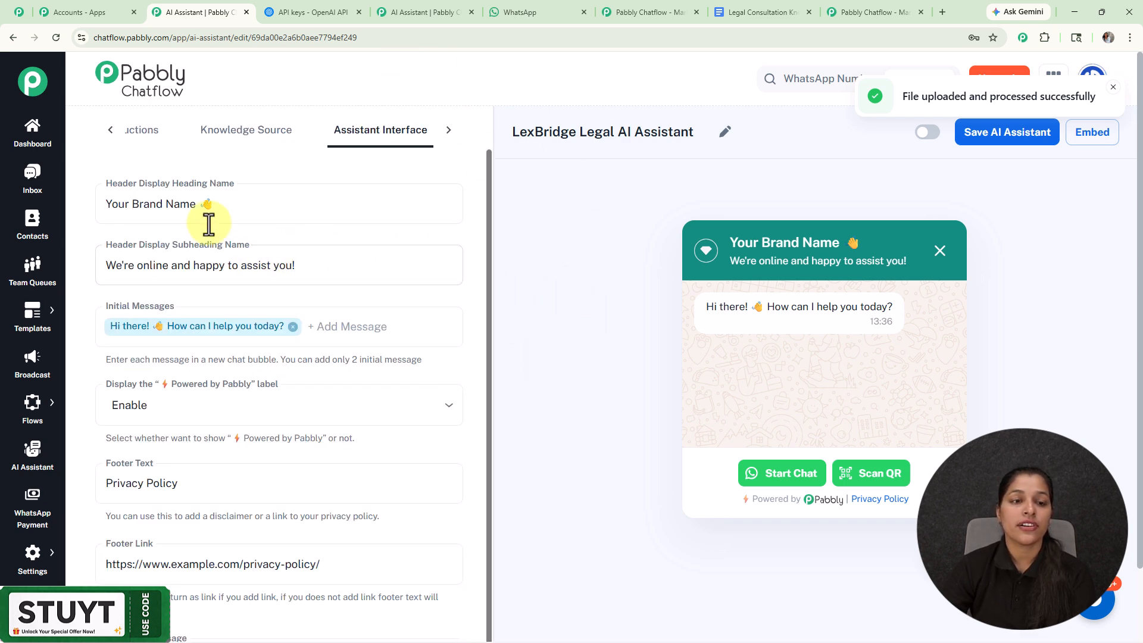
pyautogui.moveTo(196, 205); pyautogui.dragTo(174, 204)
pyautogui.moveTo(47, 194); pyautogui.dragTo(22, 190)
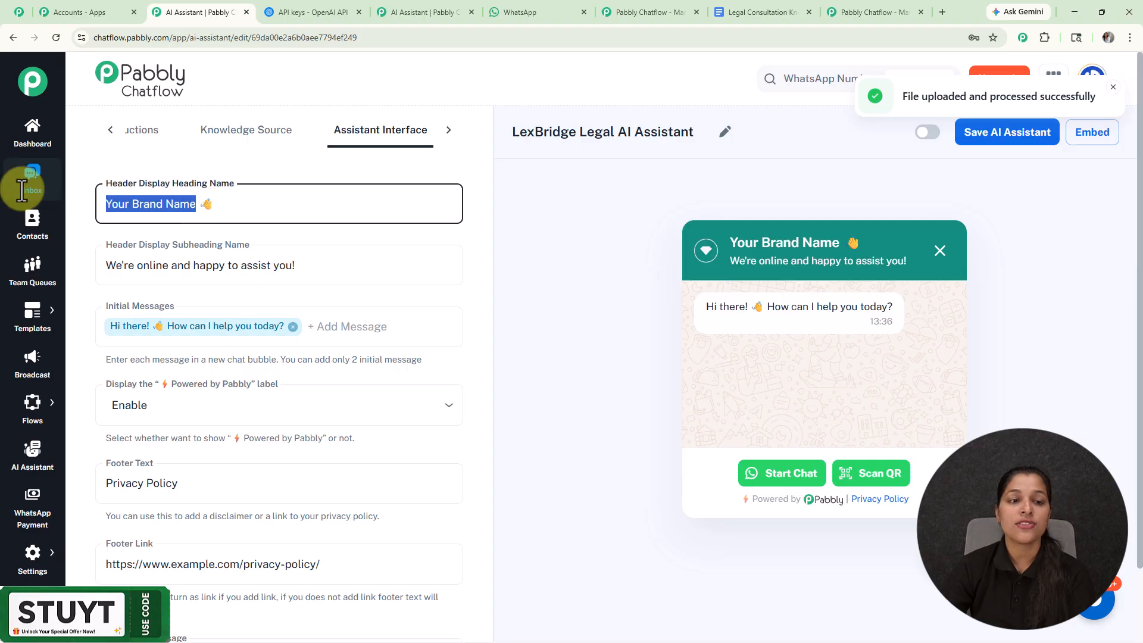
pyautogui.press('BackSpace')
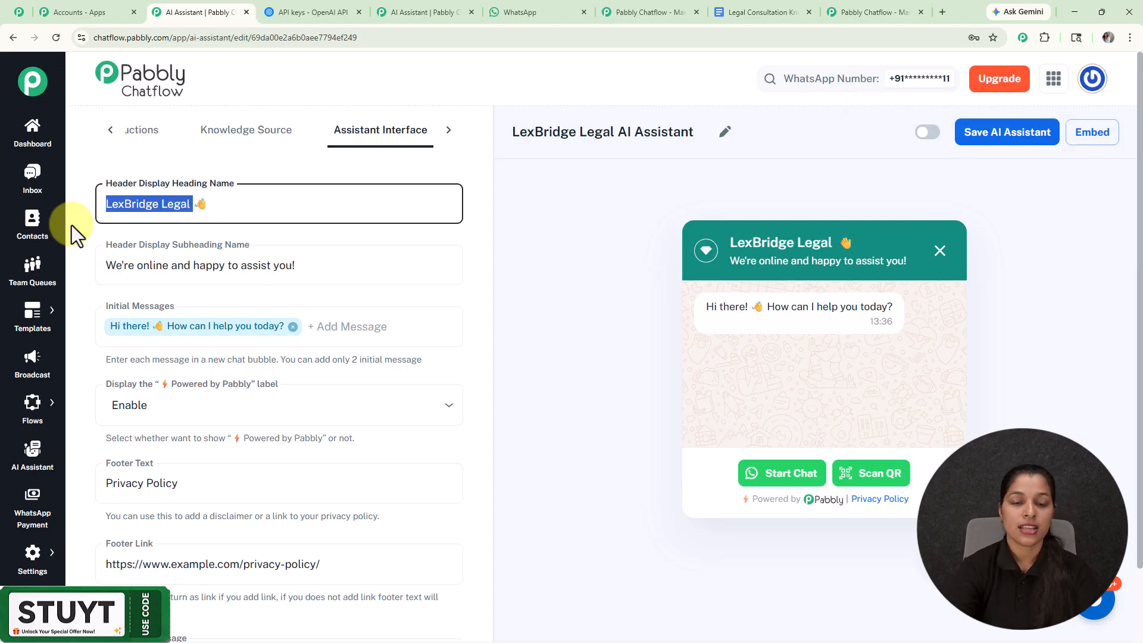
pyautogui.press('BackSpace')
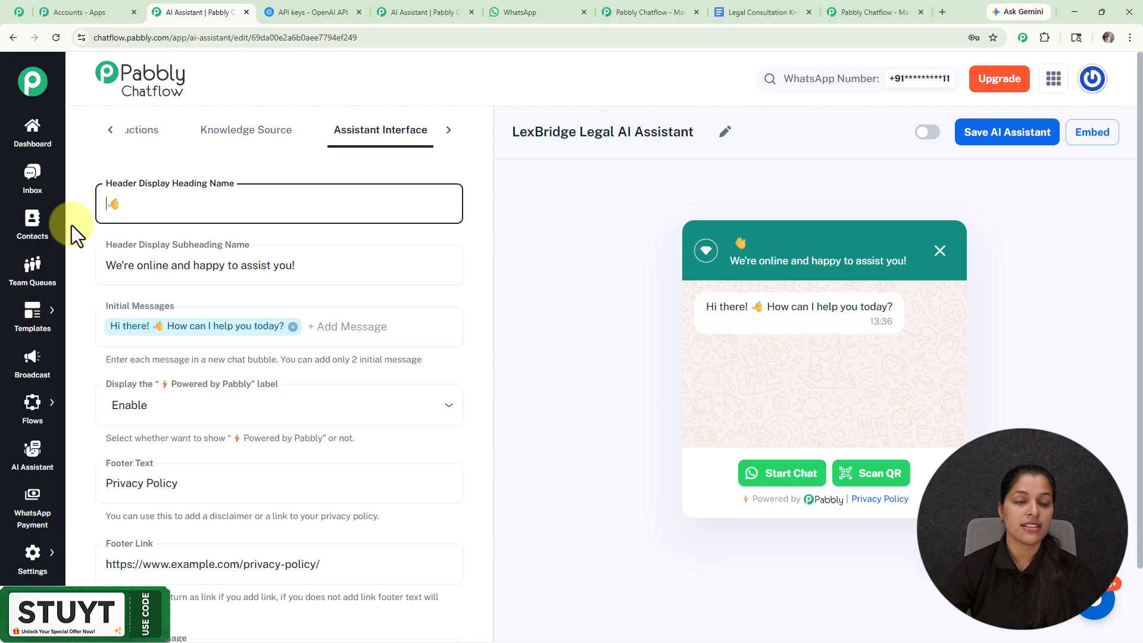
pyautogui.write('LexBridge Legal')
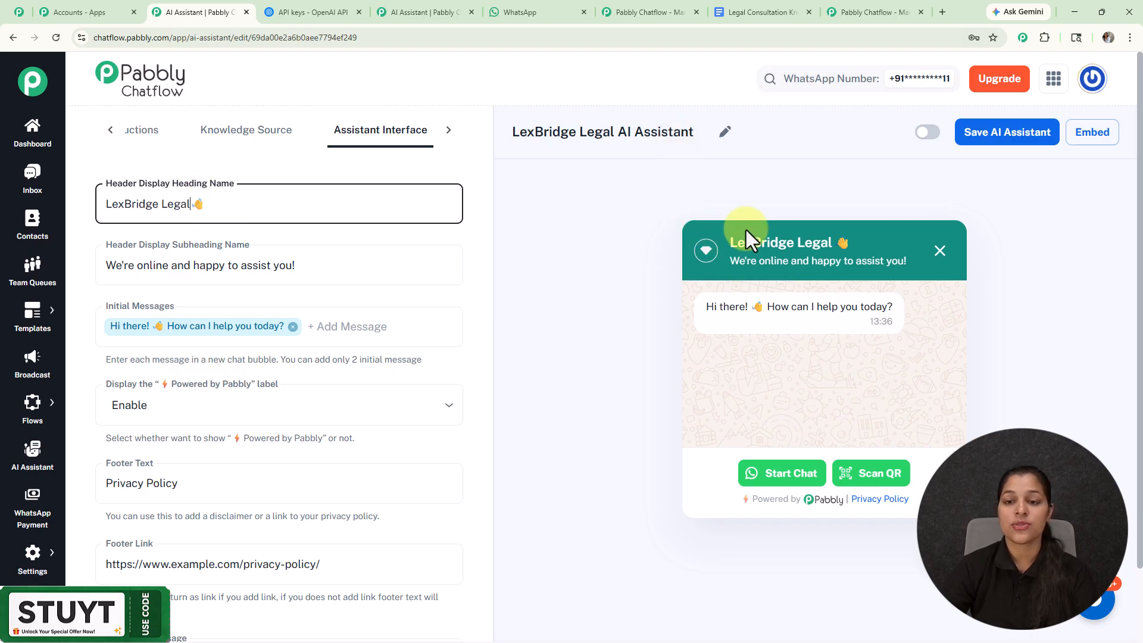
pyautogui.moveTo(730, 241); pyautogui.dragTo(862, 245)
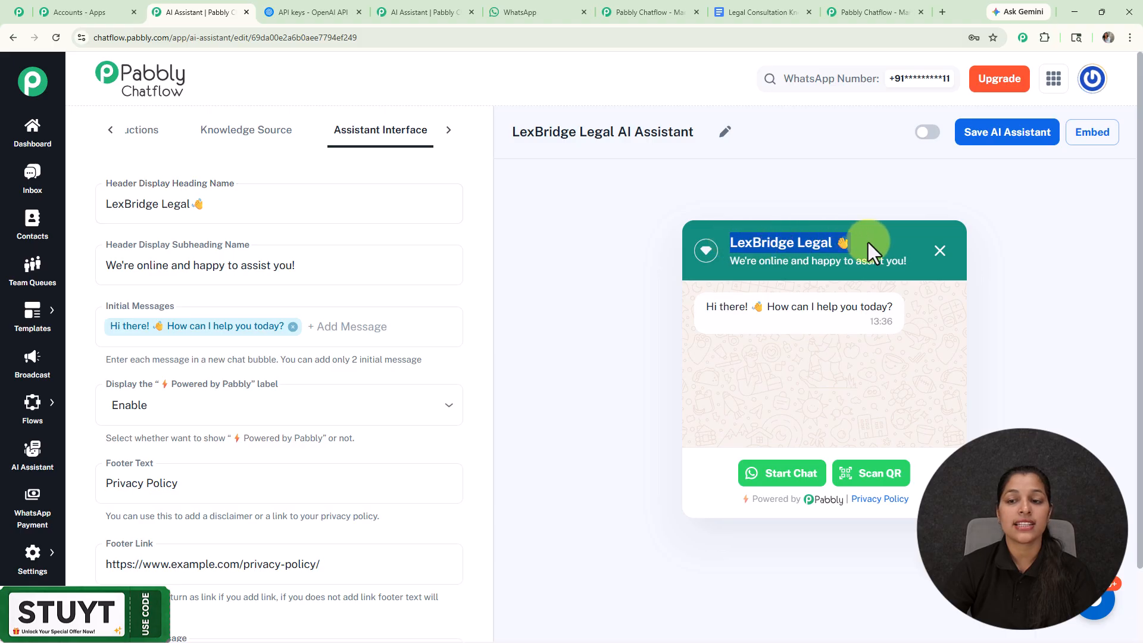
pyautogui.click(818, 192)
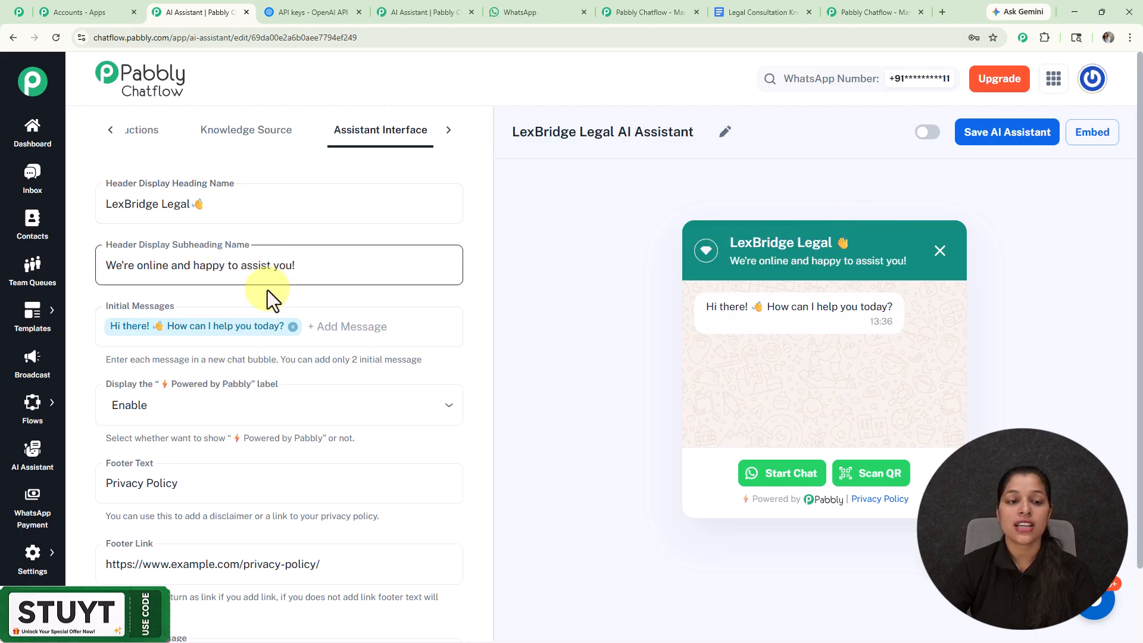
# - Highlight the header subheading text in its field and in the chat preview, keeping the default wording
pyautogui.moveTo(323, 262); pyautogui.dragTo(63, 263)
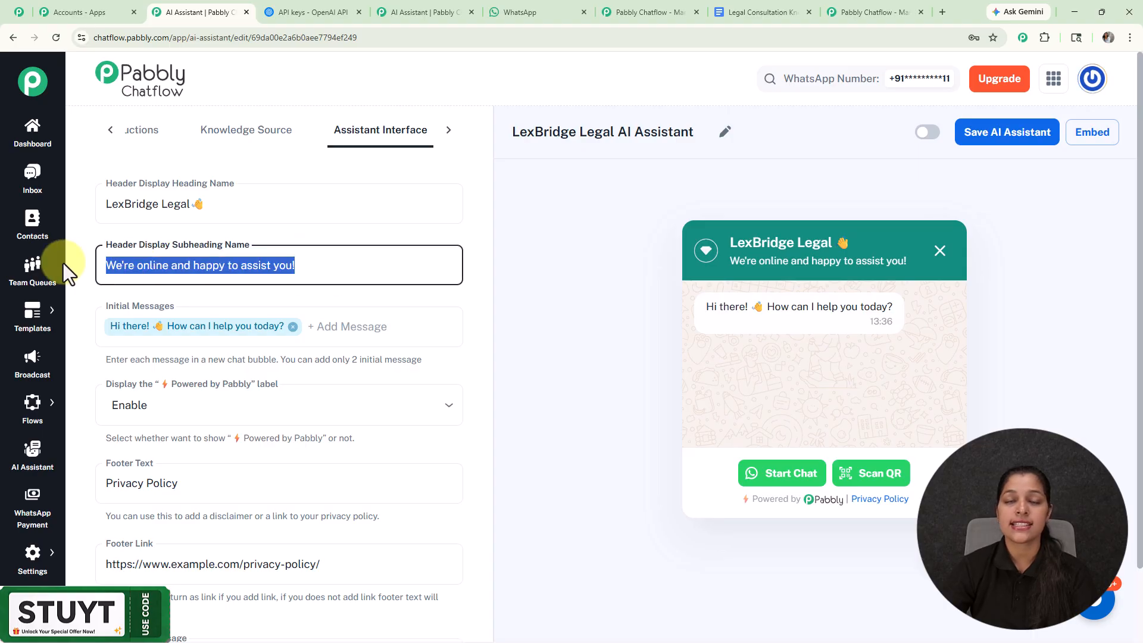
pyautogui.click(574, 348)
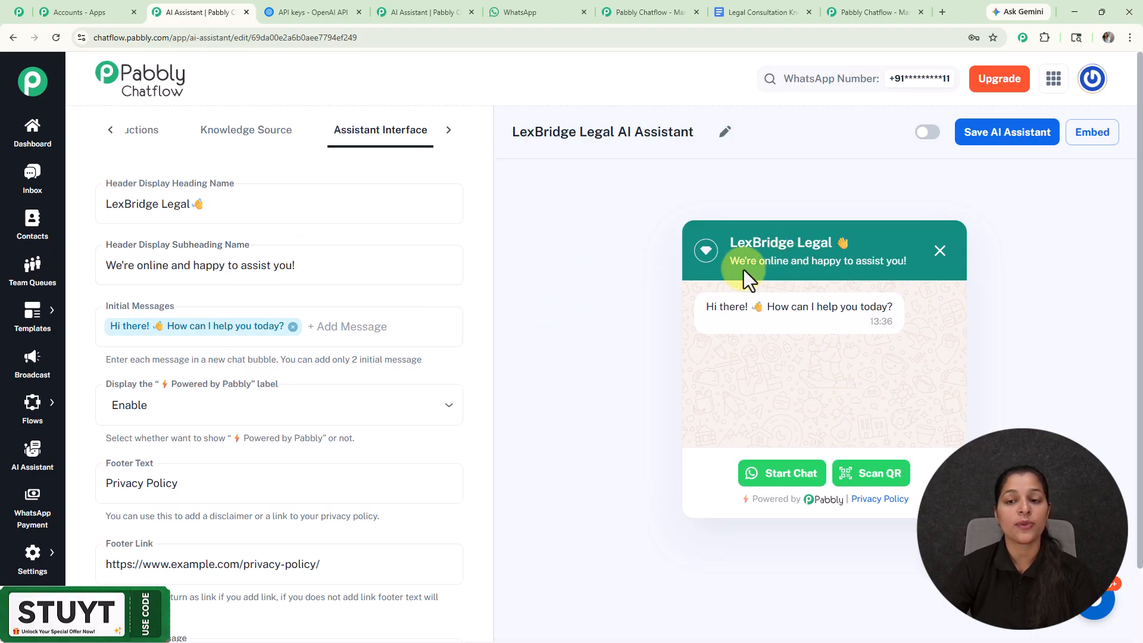
pyautogui.moveTo(731, 262); pyautogui.dragTo(896, 264)
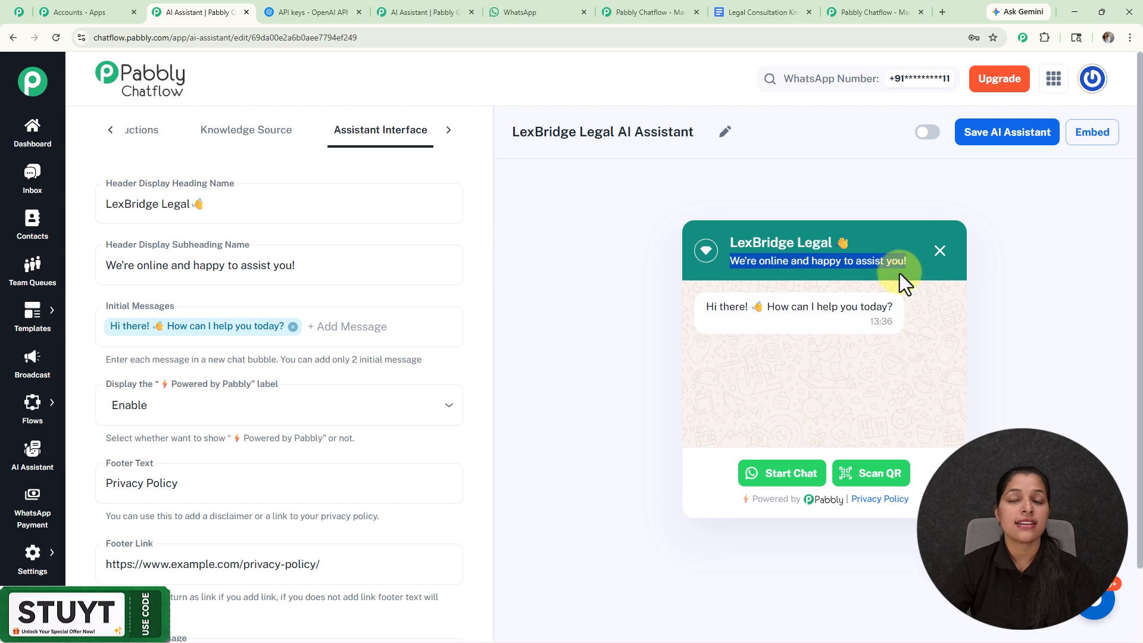
pyautogui.click(805, 261)
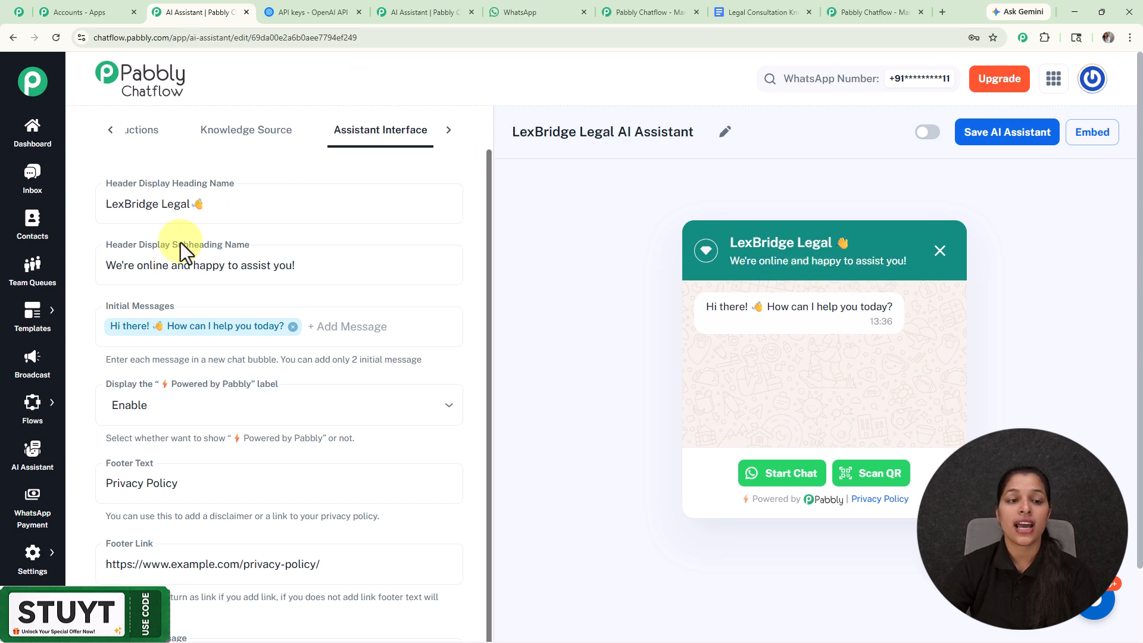
pyautogui.click(321, 275)
# - Examine the Initial Messages field for adding a message and highlight the Powered by Pabbly label in the chat preview
pyautogui.scroll(-1, 333, 249)
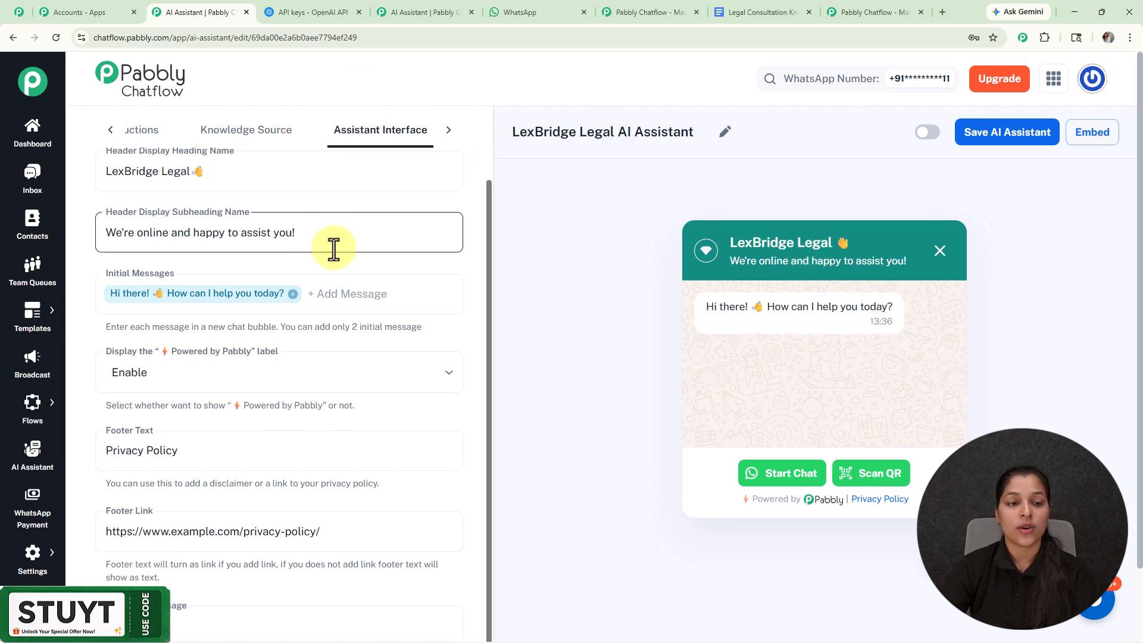
pyautogui.click(306, 286)
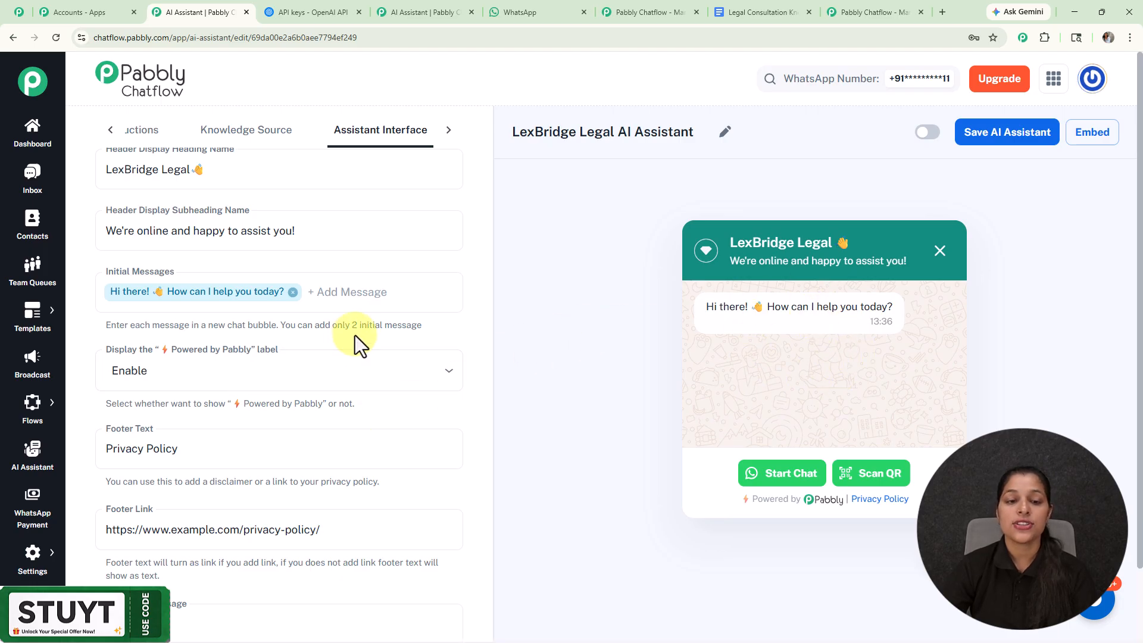
pyautogui.click(411, 299)
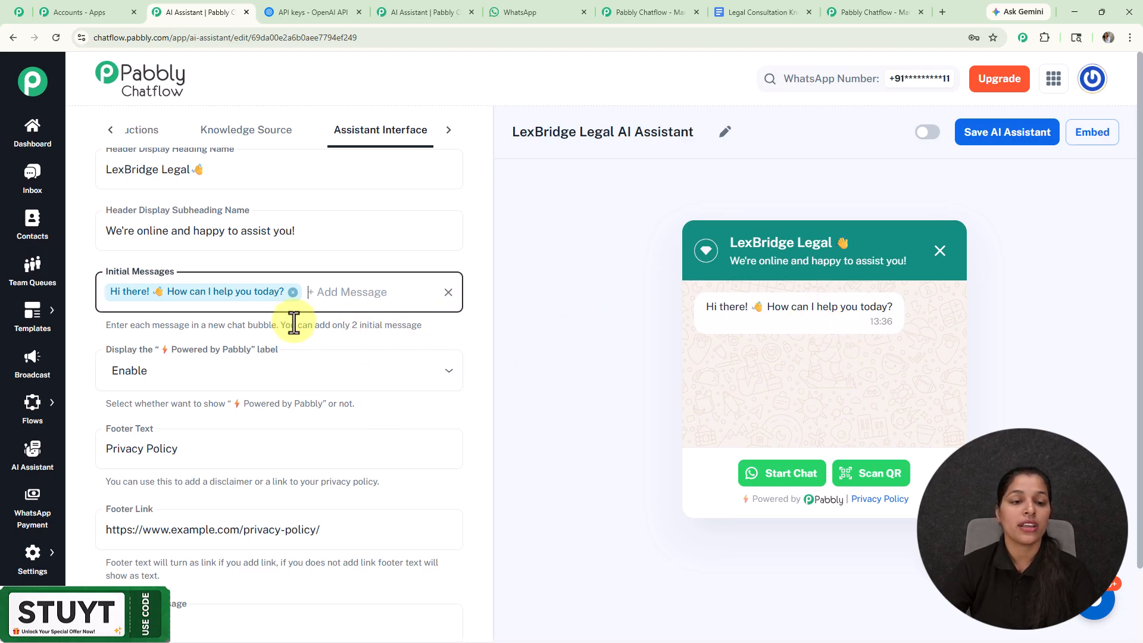
pyautogui.scroll(-2, 293, 323)
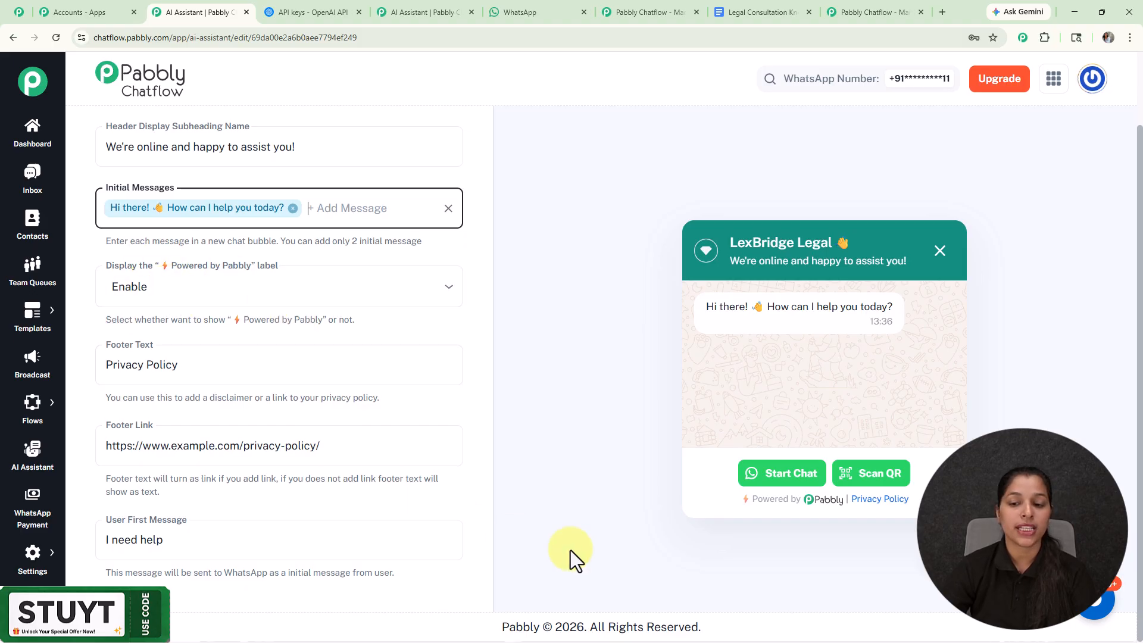
pyautogui.moveTo(741, 501); pyautogui.dragTo(835, 507)
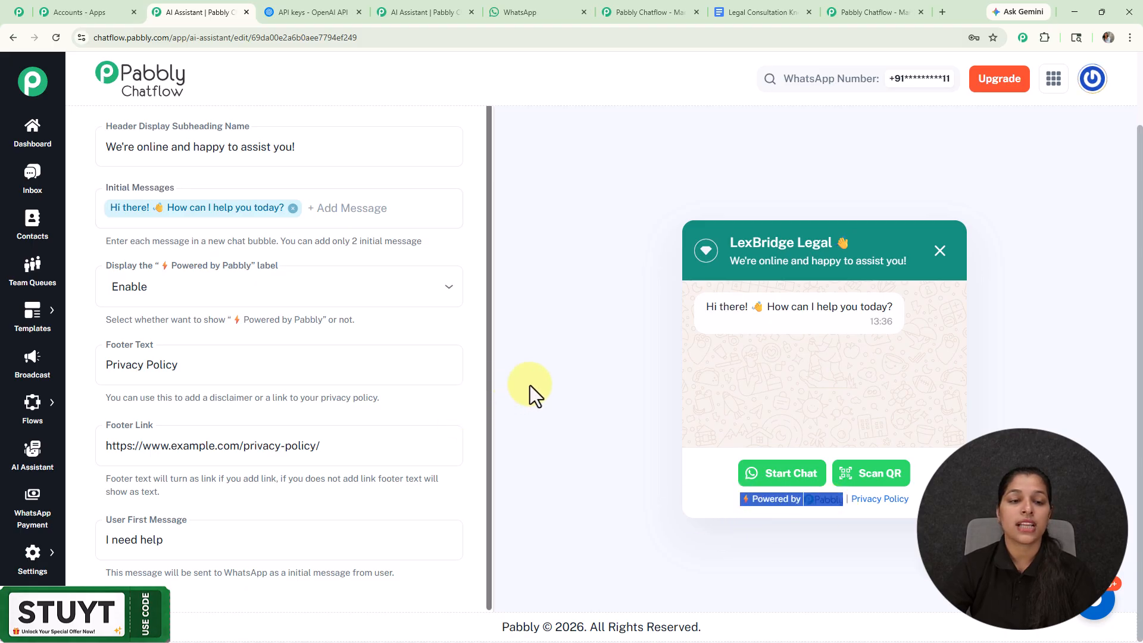
# - Disable the Powered by Pabbly label to preview the chat footer without it, and set the label back to Enable
pyautogui.click(375, 288)
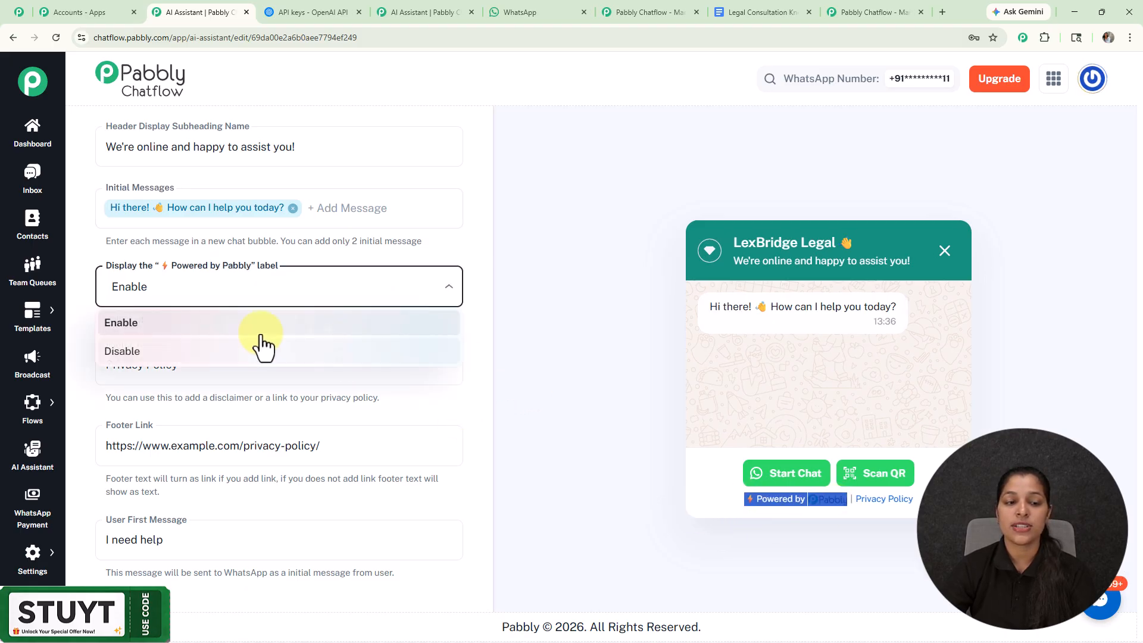
pyautogui.click(223, 351)
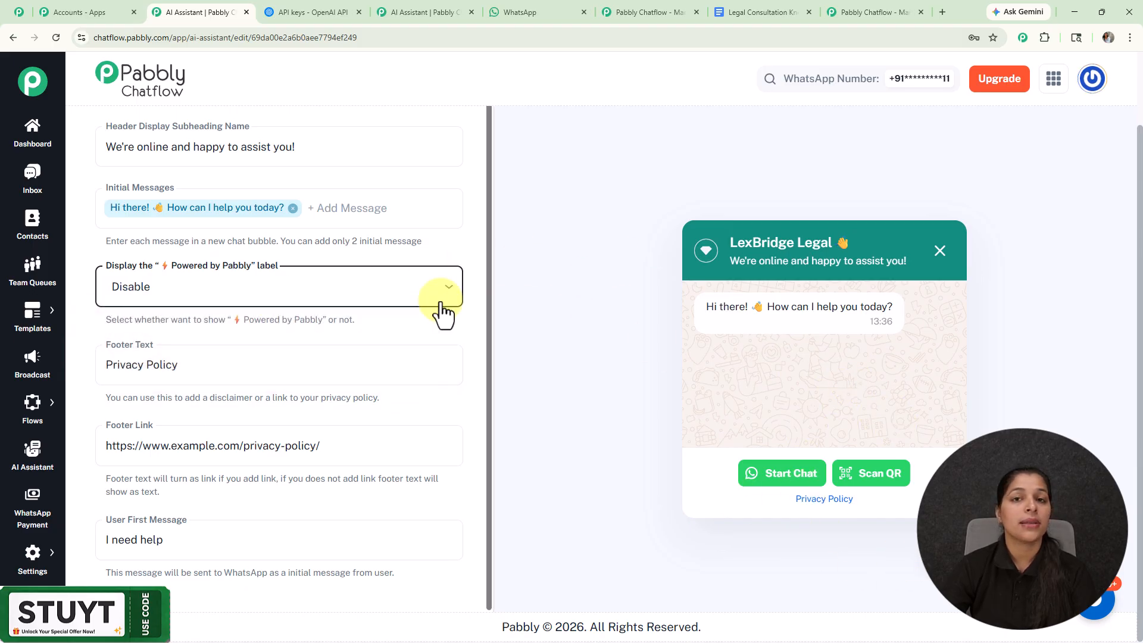
pyautogui.click(393, 290)
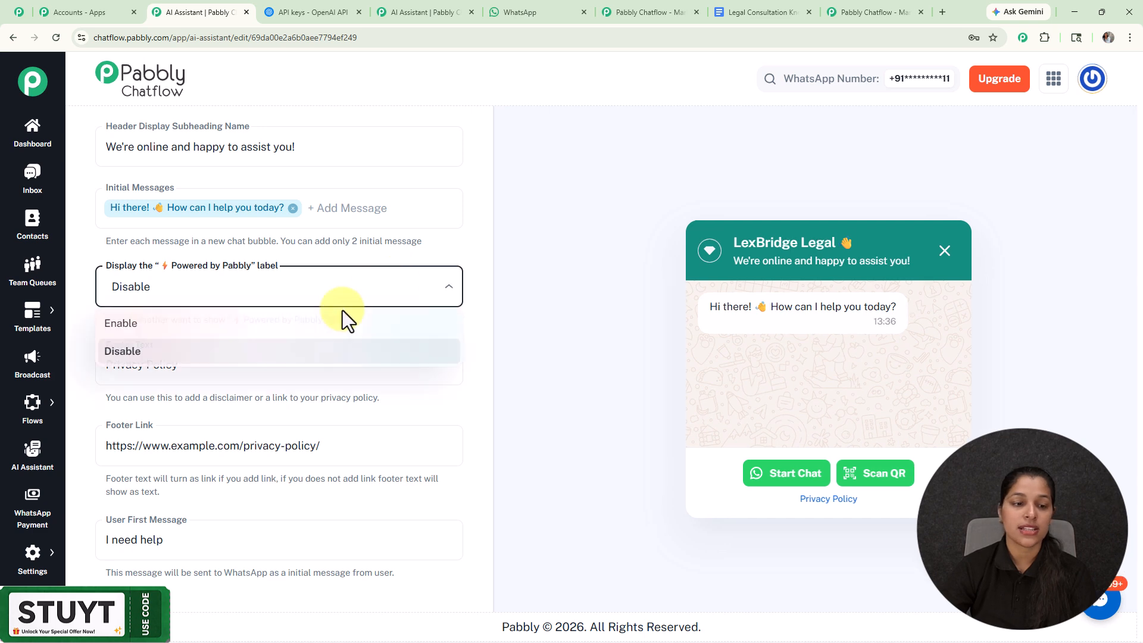
pyautogui.click(253, 324)
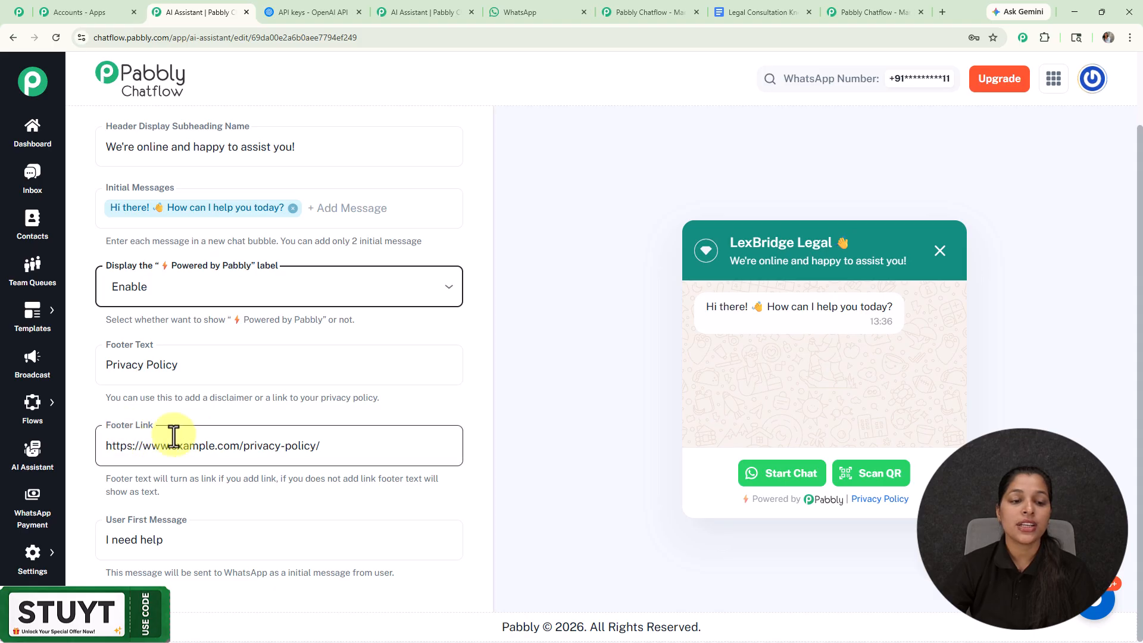
# - Review the Footer Text, Footer Link and User First Message fields of the assistant interface, keeping their defaults
pyautogui.click(122, 478)
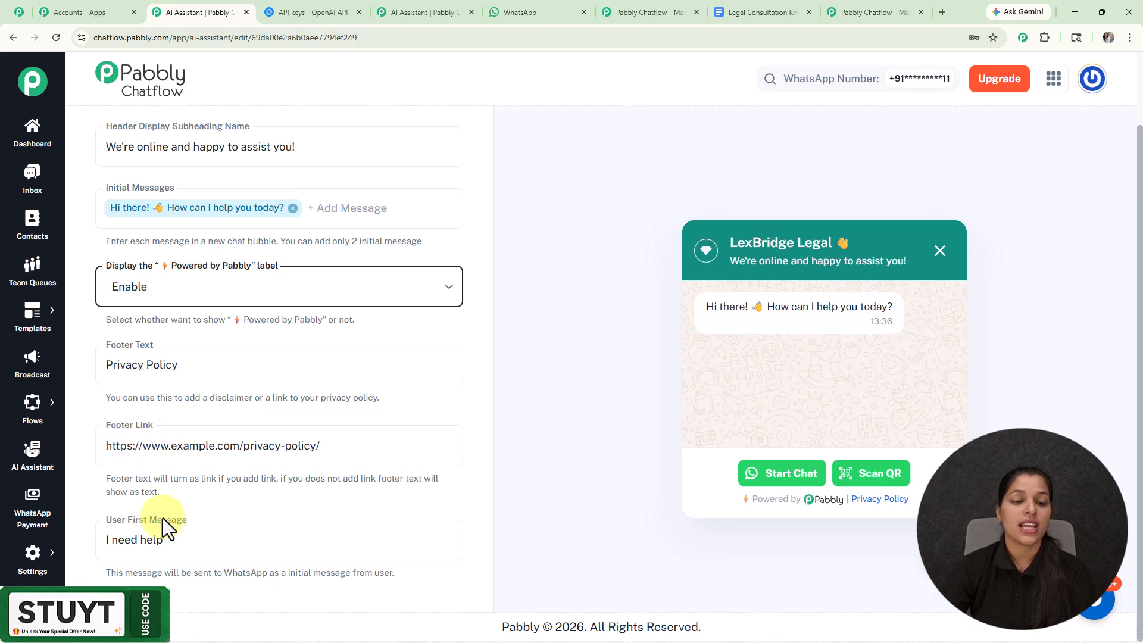
pyautogui.scroll(1, 326, 417)
pyautogui.scroll(-1, 327, 416)
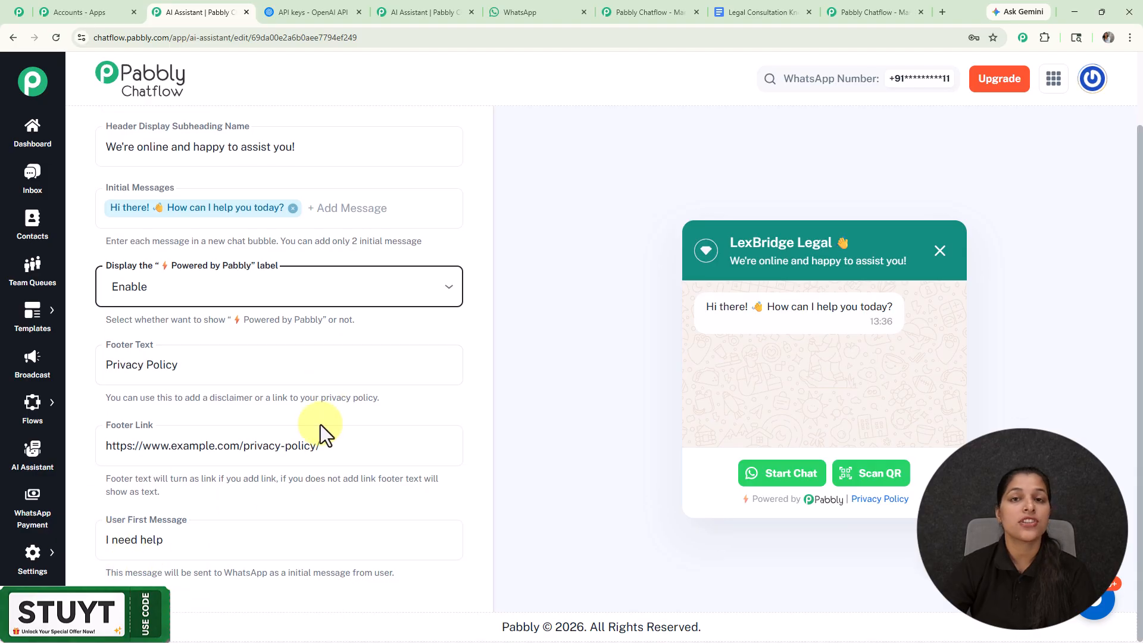
pyautogui.scroll(1, 320, 424)
pyautogui.scroll(3, 320, 423)
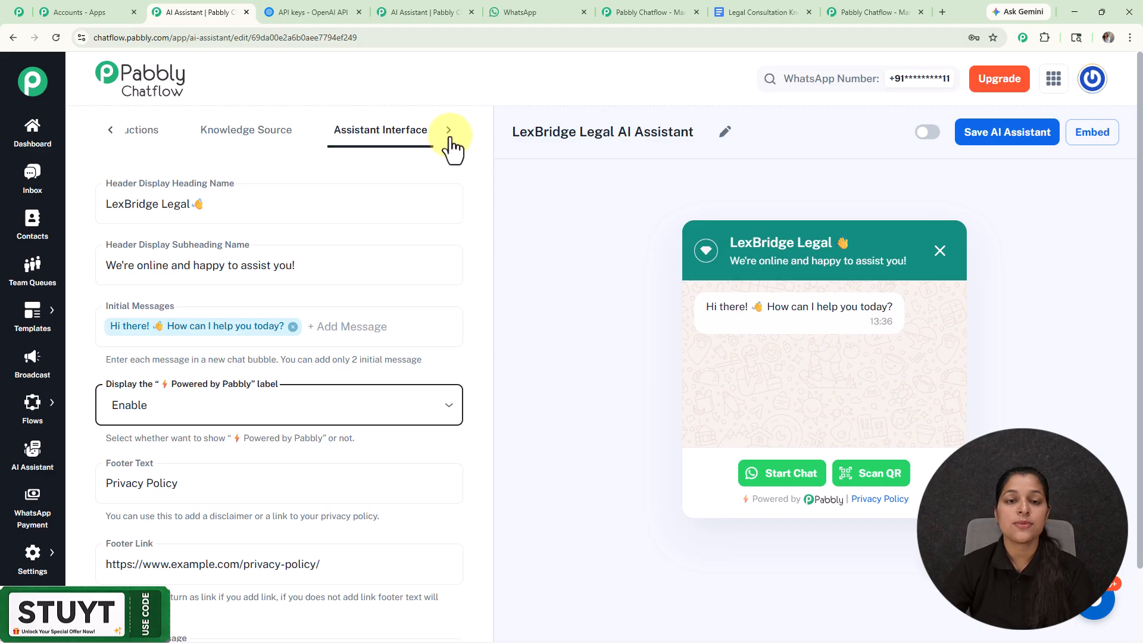
# - Open the Styling settings and examine the theme mode, assistant shape, colour and picture options
pyautogui.click(449, 137)
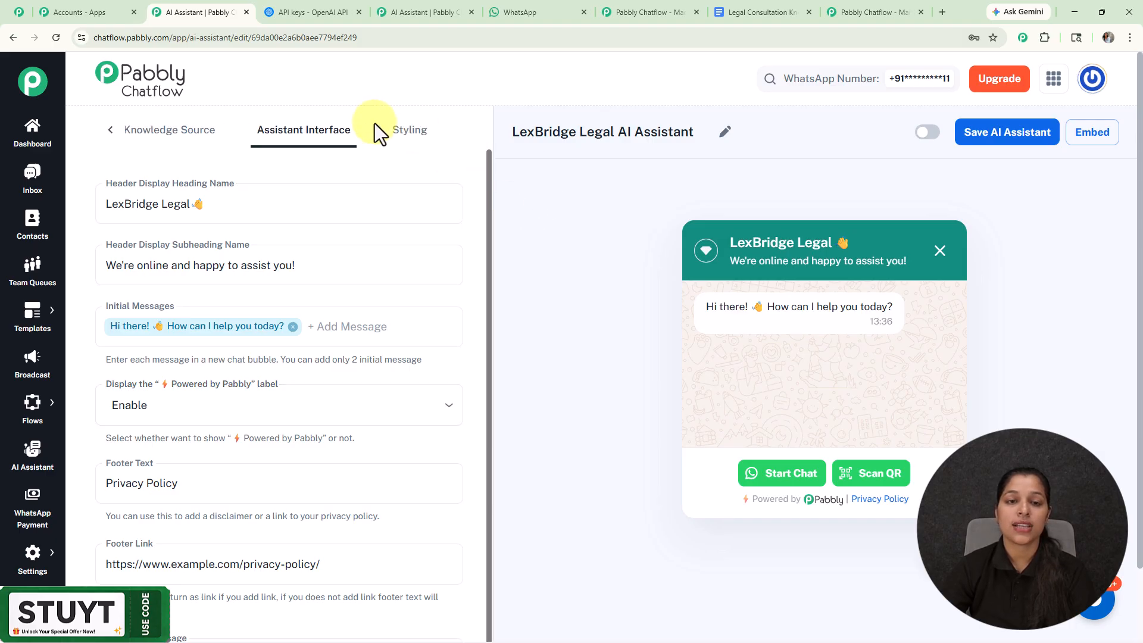
pyautogui.click(410, 131)
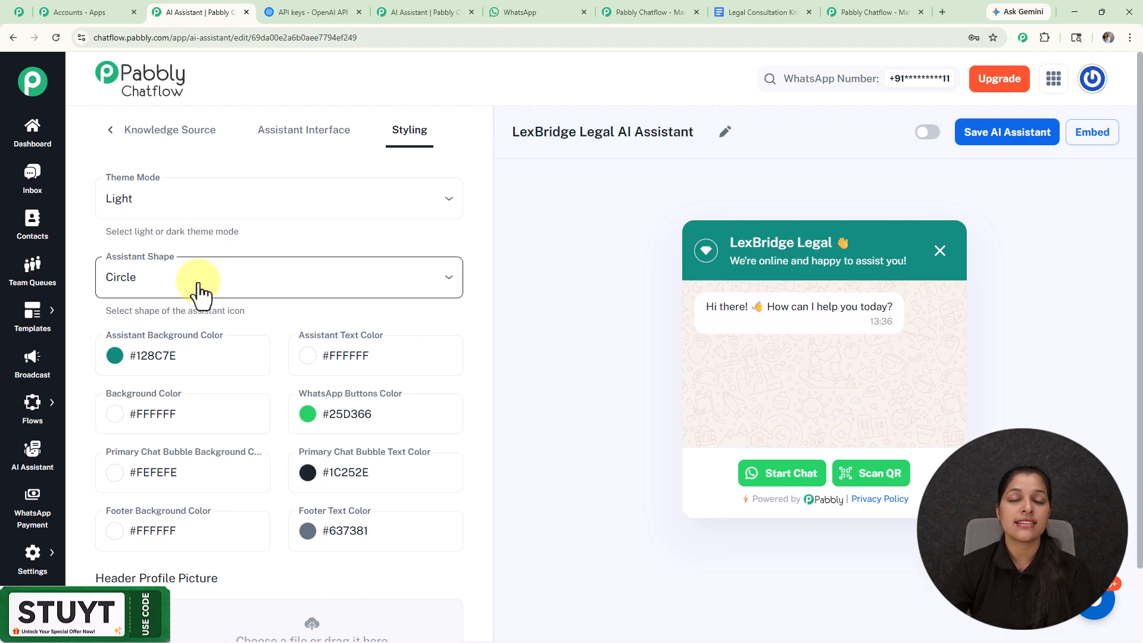
pyautogui.scroll(-2, 201, 291)
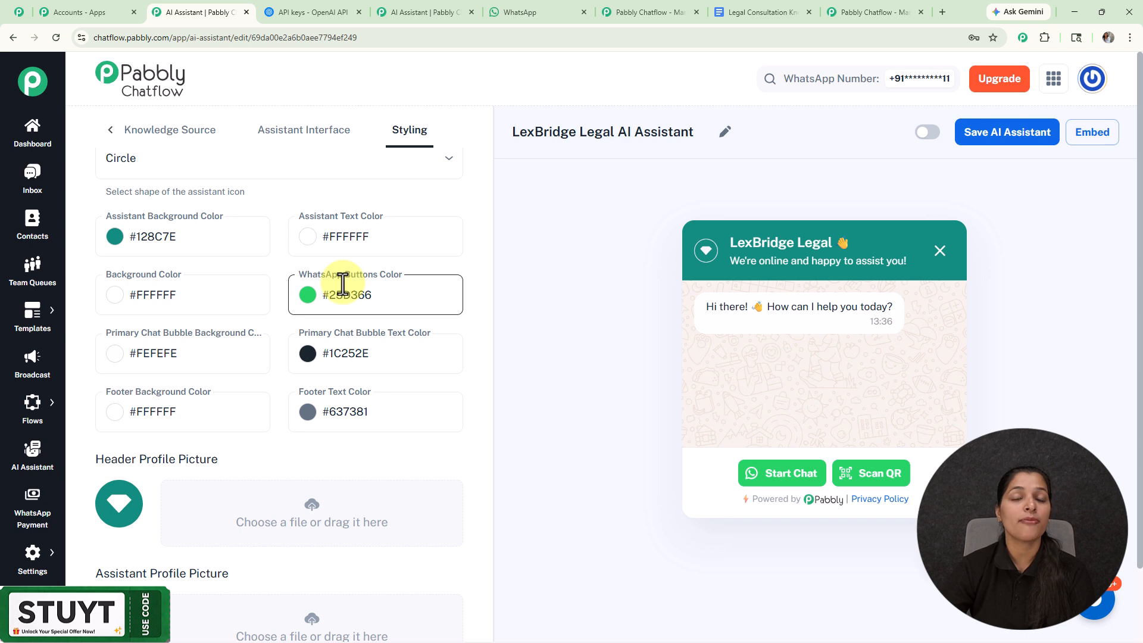
pyautogui.scroll(-2, 343, 285)
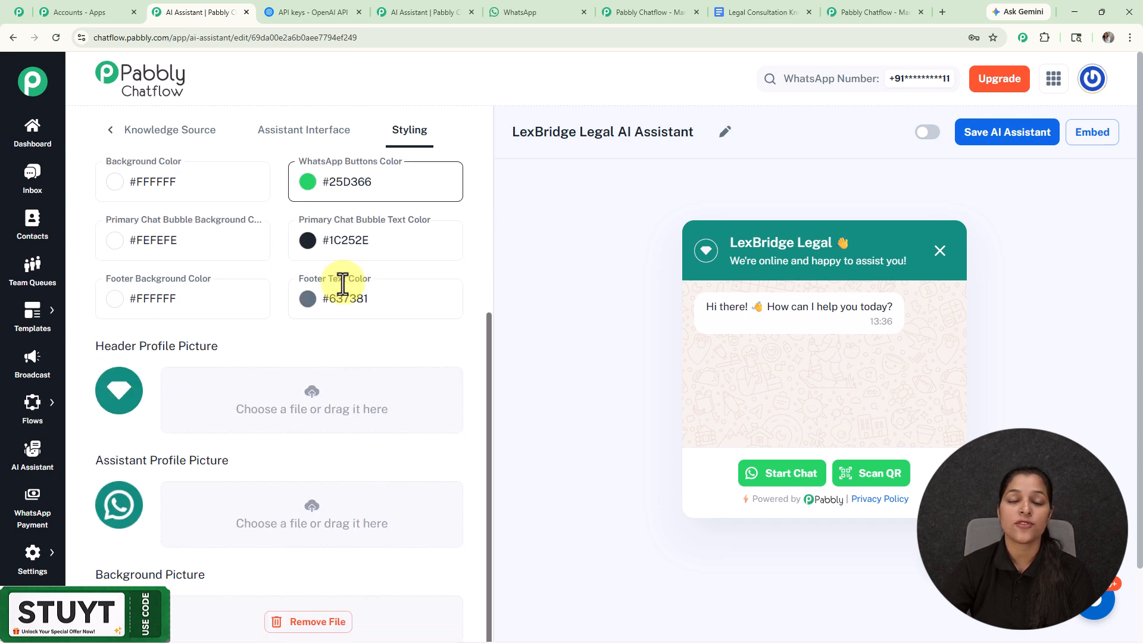
pyautogui.scroll(-2, 212, 366)
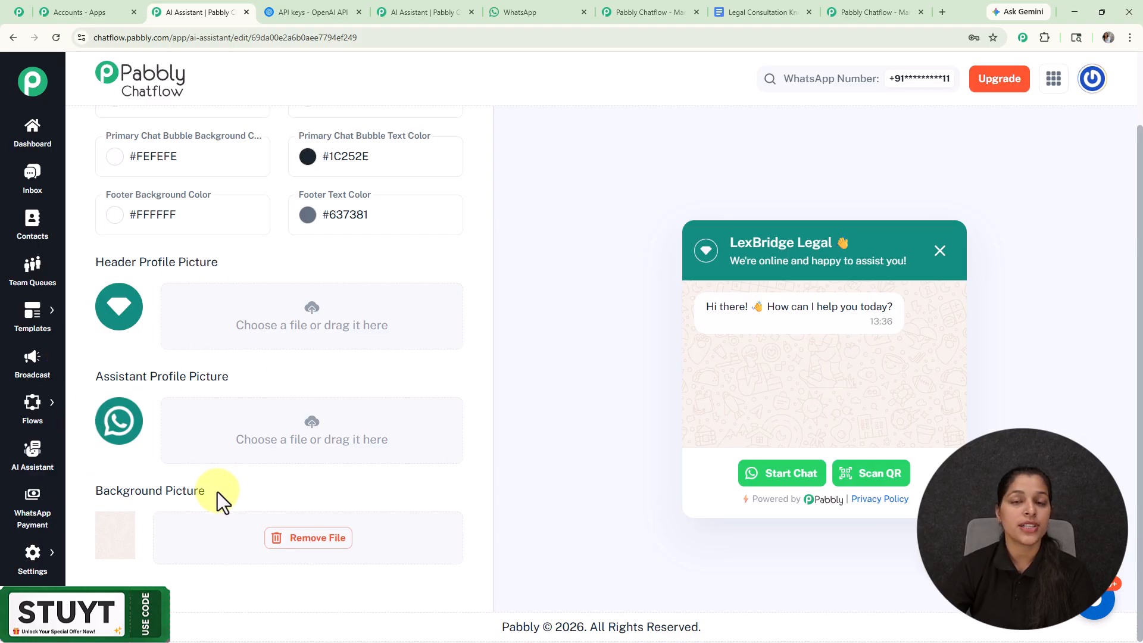
pyautogui.scroll(4, 385, 362)
pyautogui.scroll(2, 386, 359)
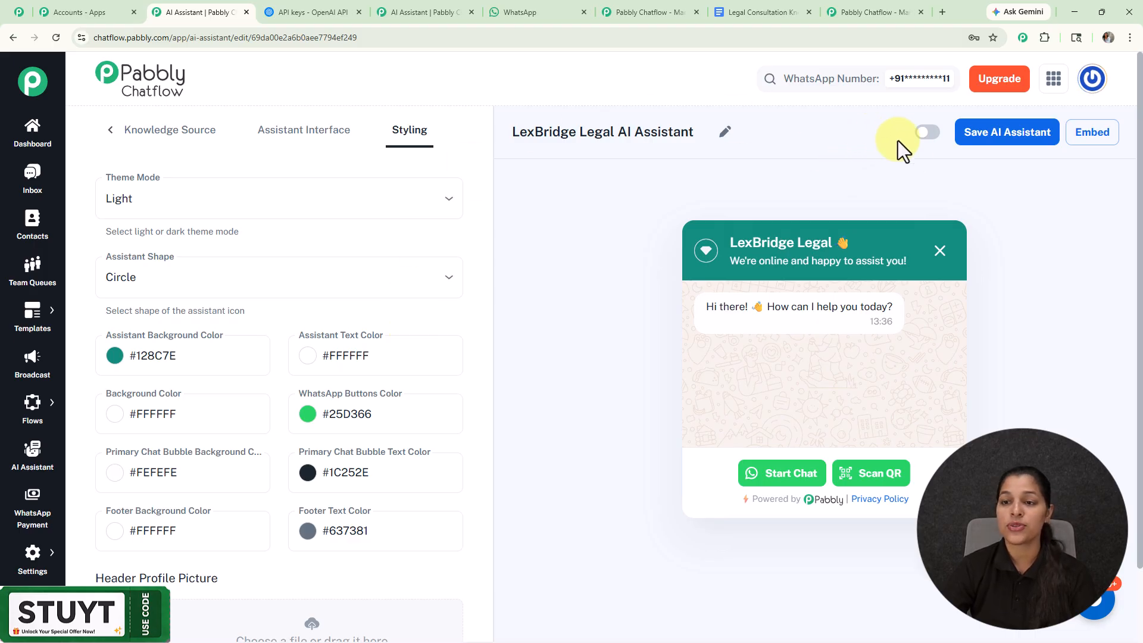
# - Activate and save the LexBridge Legal AI Assistant, and view its website embed script
pyautogui.click(926, 133)
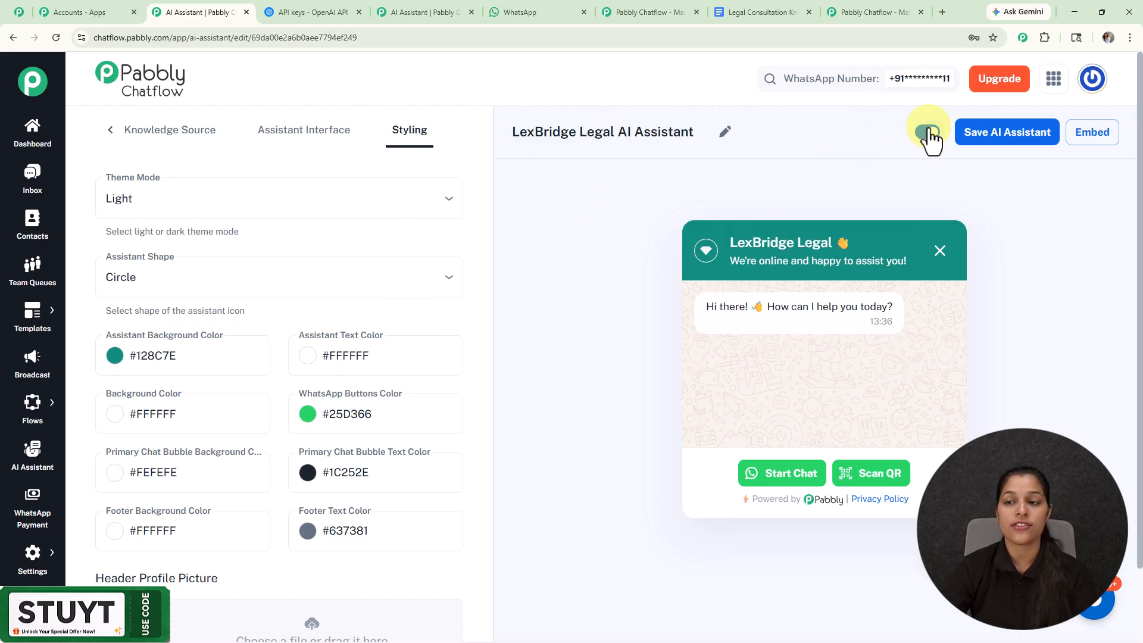
pyautogui.click(992, 138)
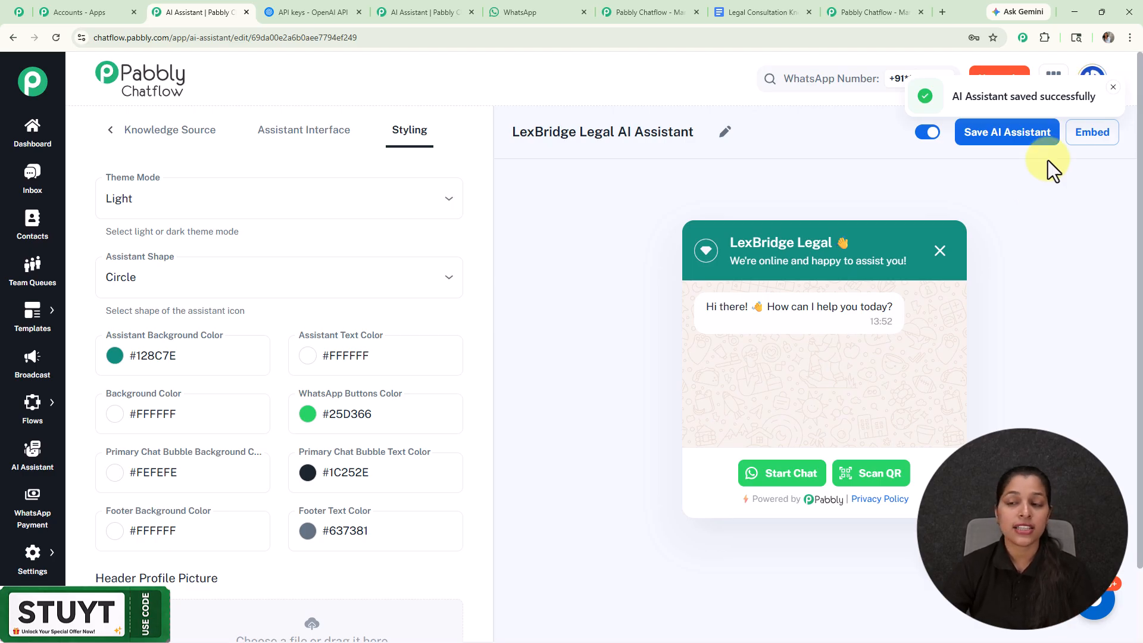
pyautogui.click(1074, 135)
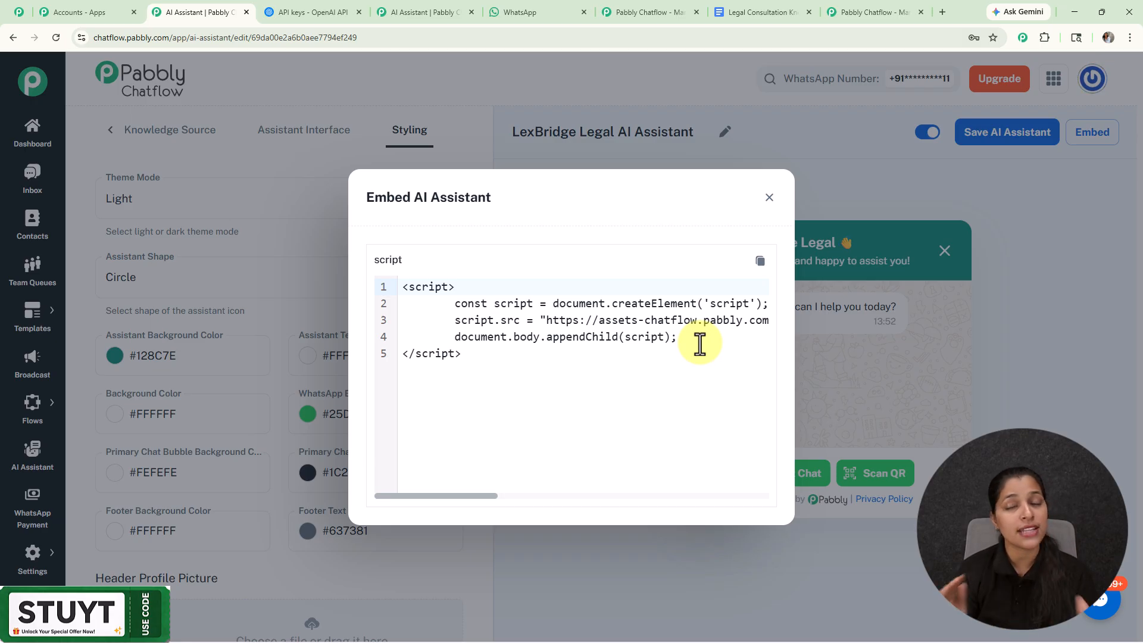
pyautogui.press('Escape')
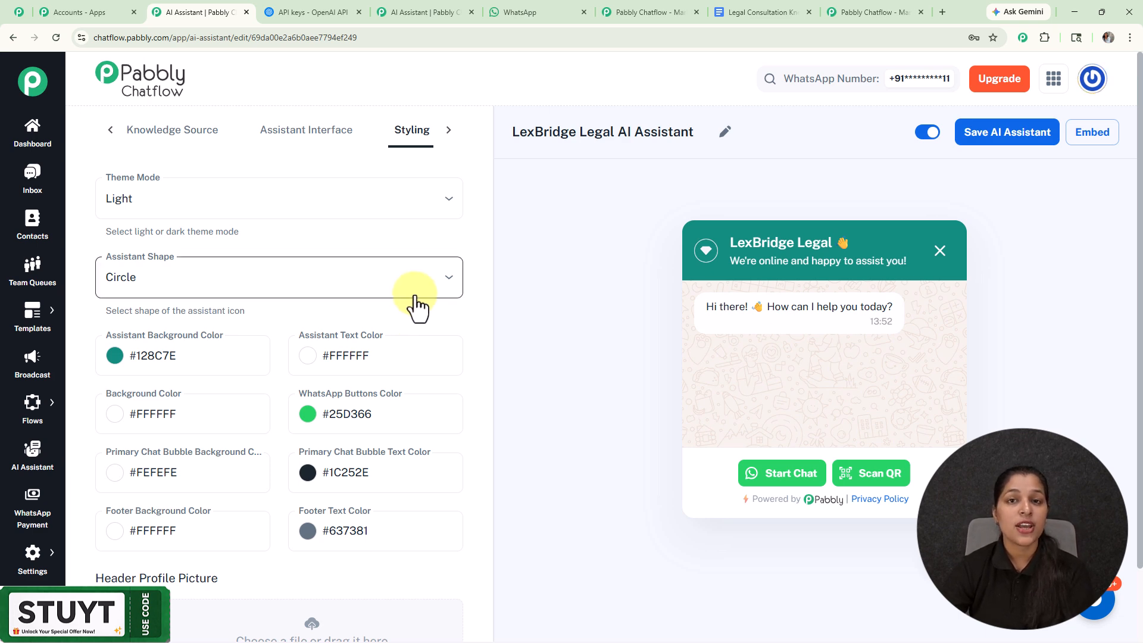
# - Open Inbox Settings and examine the contact list and AI assistant choices in the AI Auto-Reply Settings, leaving them as they are
pyautogui.moveTo(15, 569)
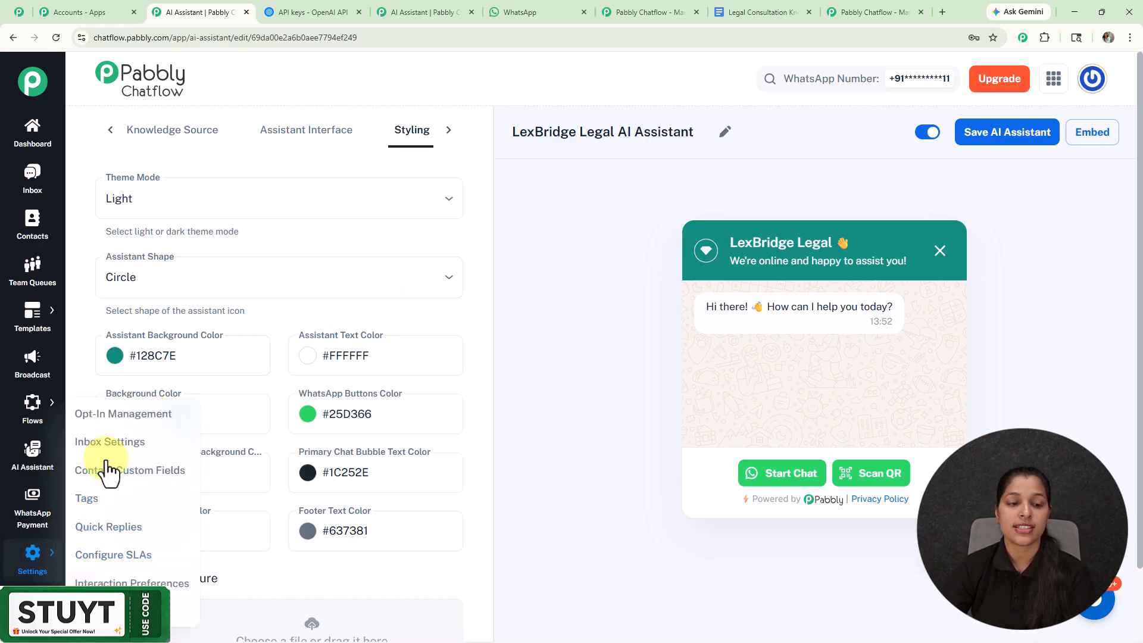
pyautogui.click(111, 444)
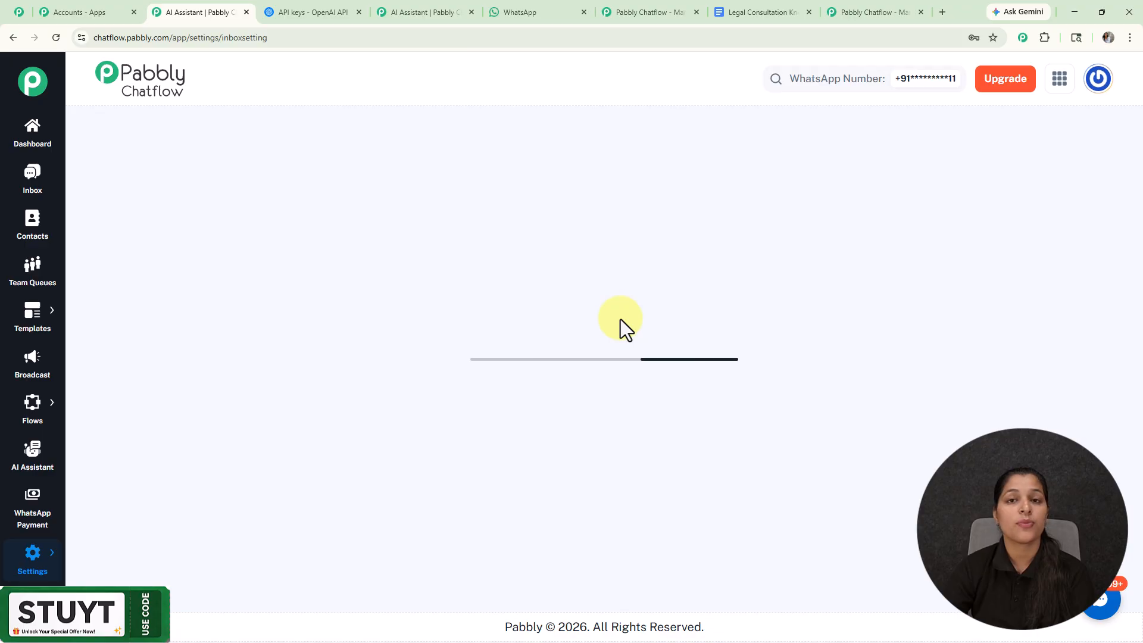
pyautogui.scroll(-15, 620, 319)
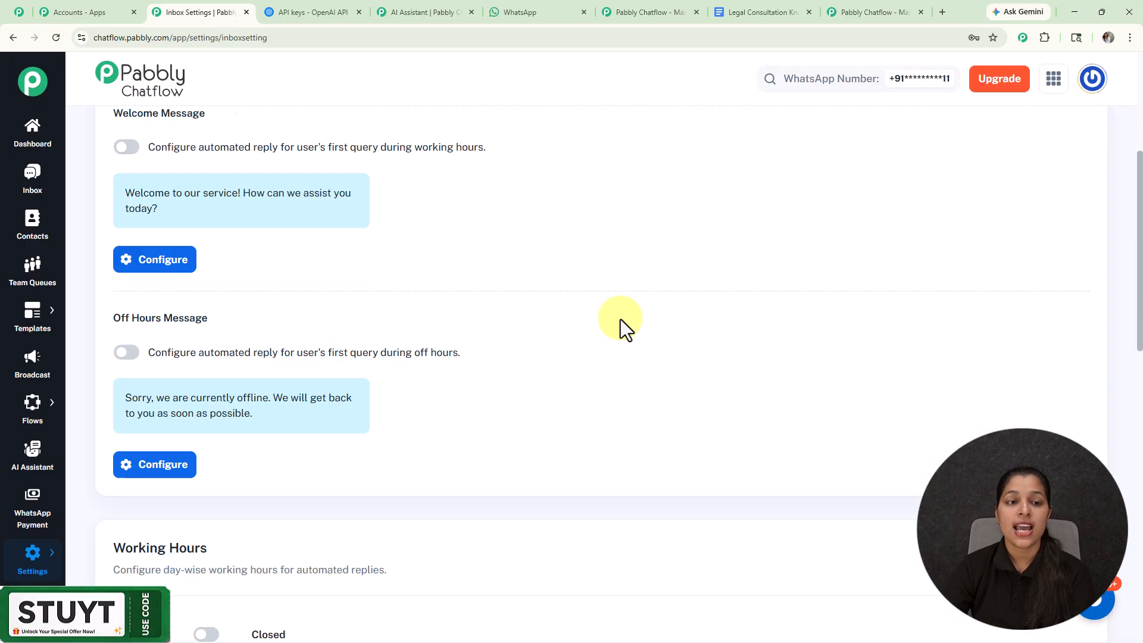
pyautogui.scroll(5, 620, 319)
pyautogui.scroll(-6, 620, 319)
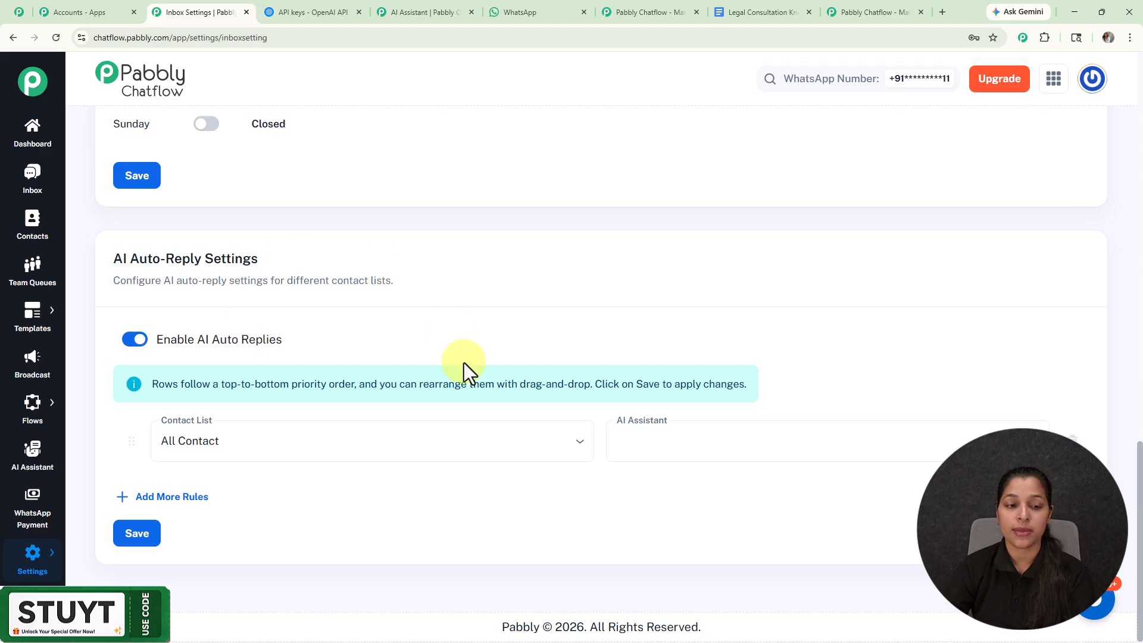
pyautogui.click(358, 454)
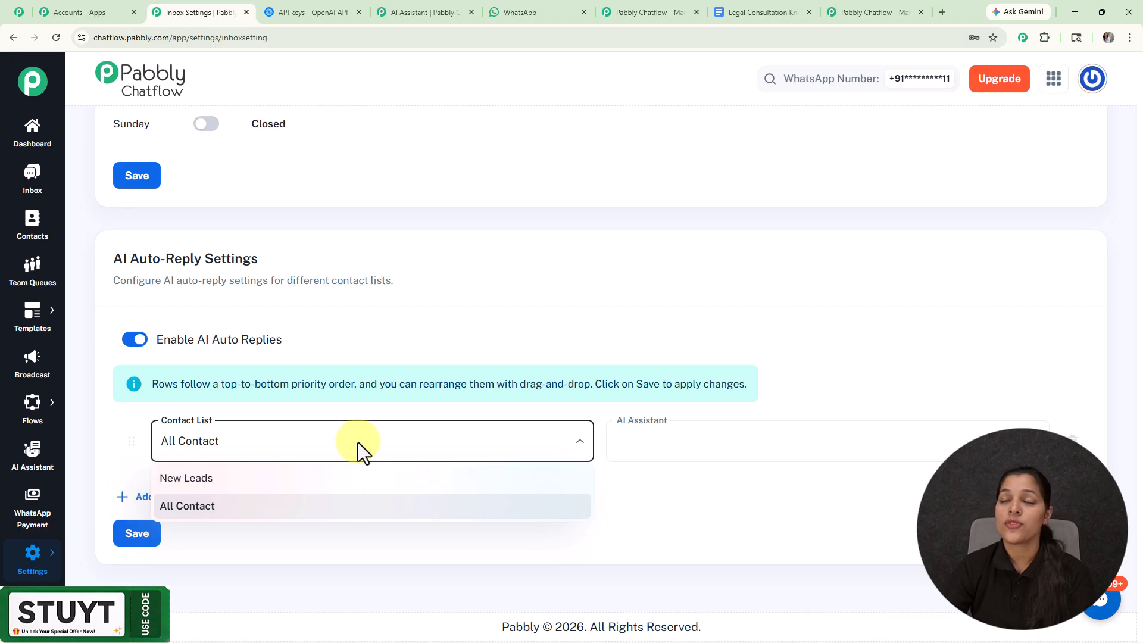
pyautogui.click(620, 334)
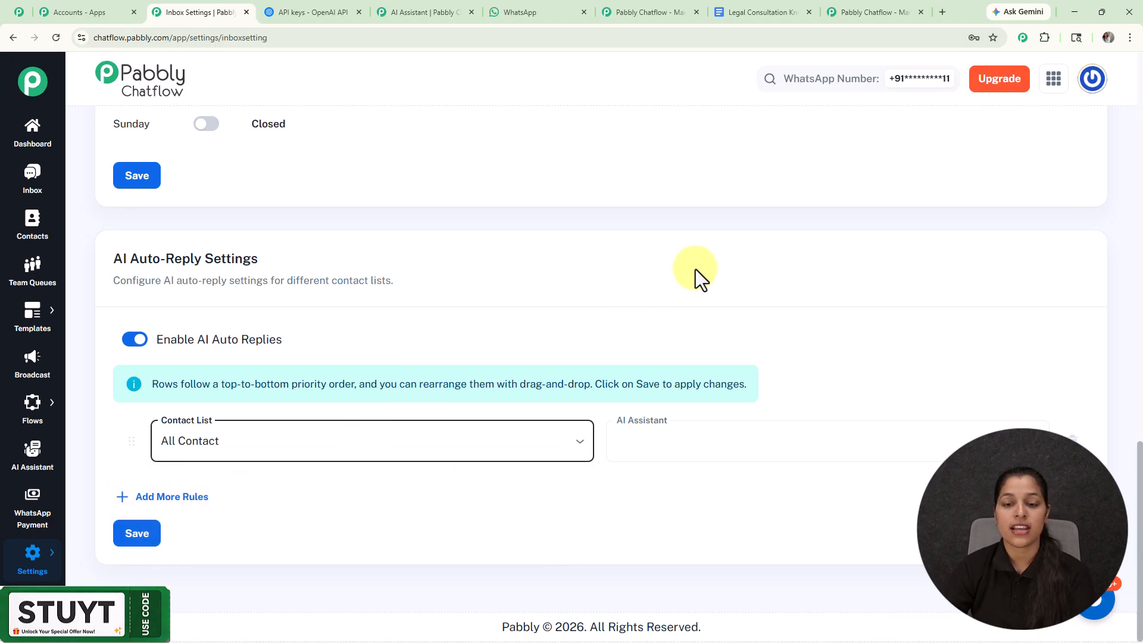
pyautogui.click(753, 441)
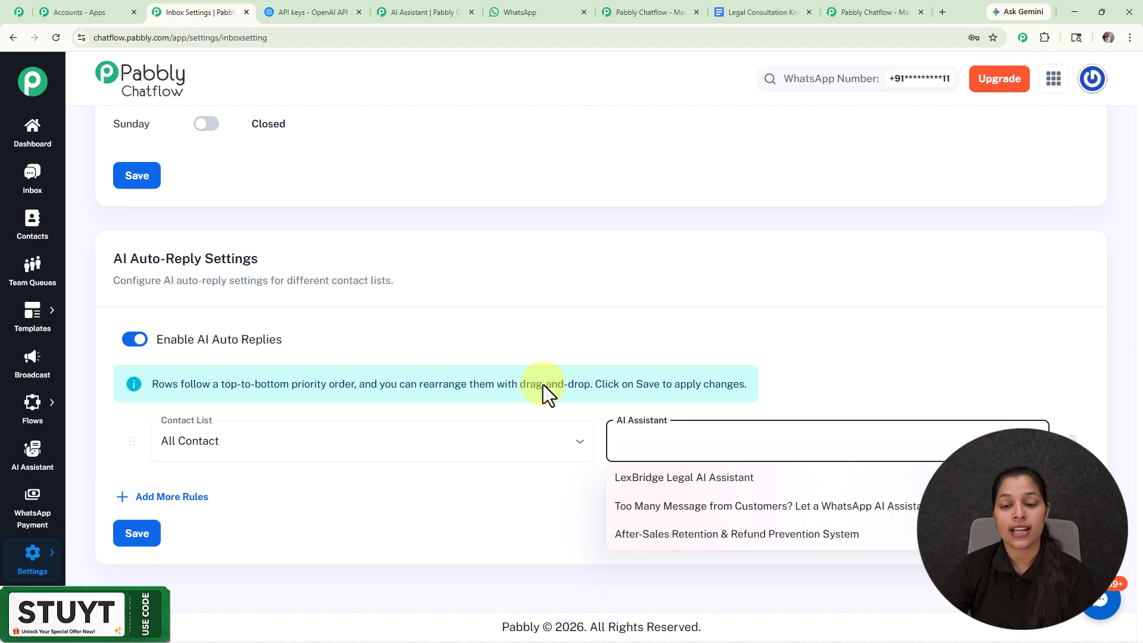
pyautogui.click(650, 304)
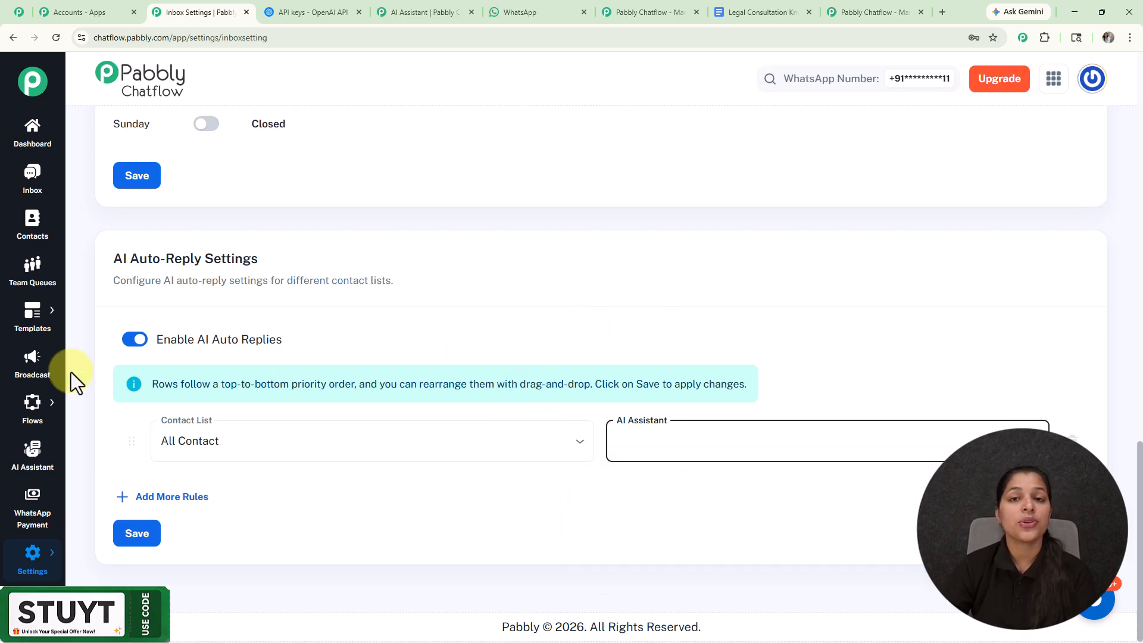
# - In the Inbox, enable the AI assistant for the open chat using LexBridge Legal AI Assistant and save the selection
pyautogui.click(33, 178)
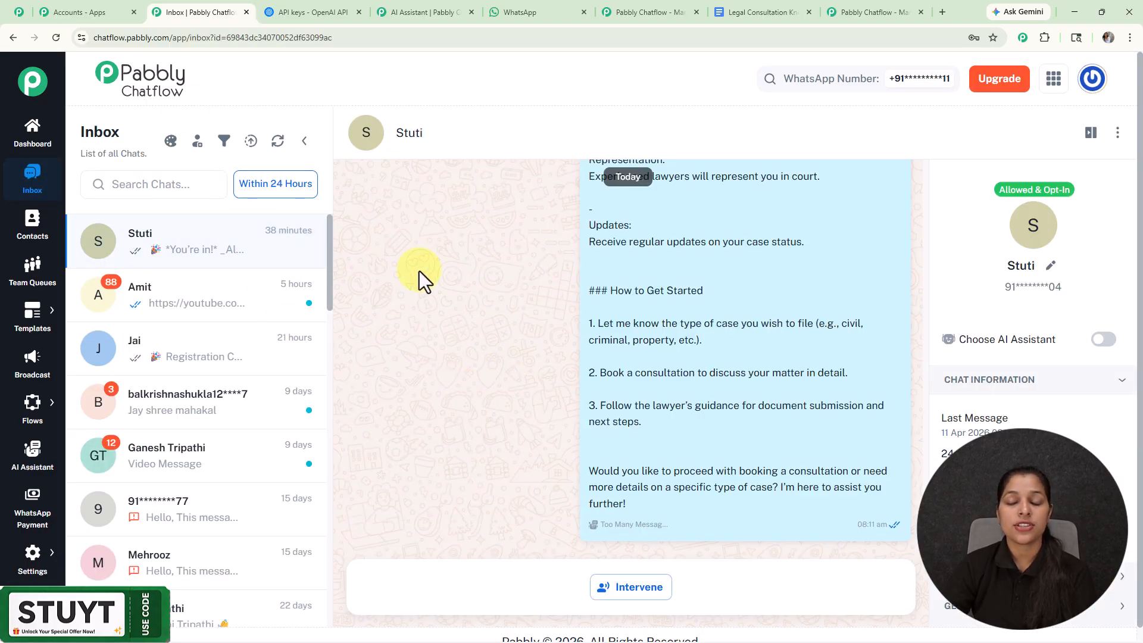
pyautogui.click(1103, 339)
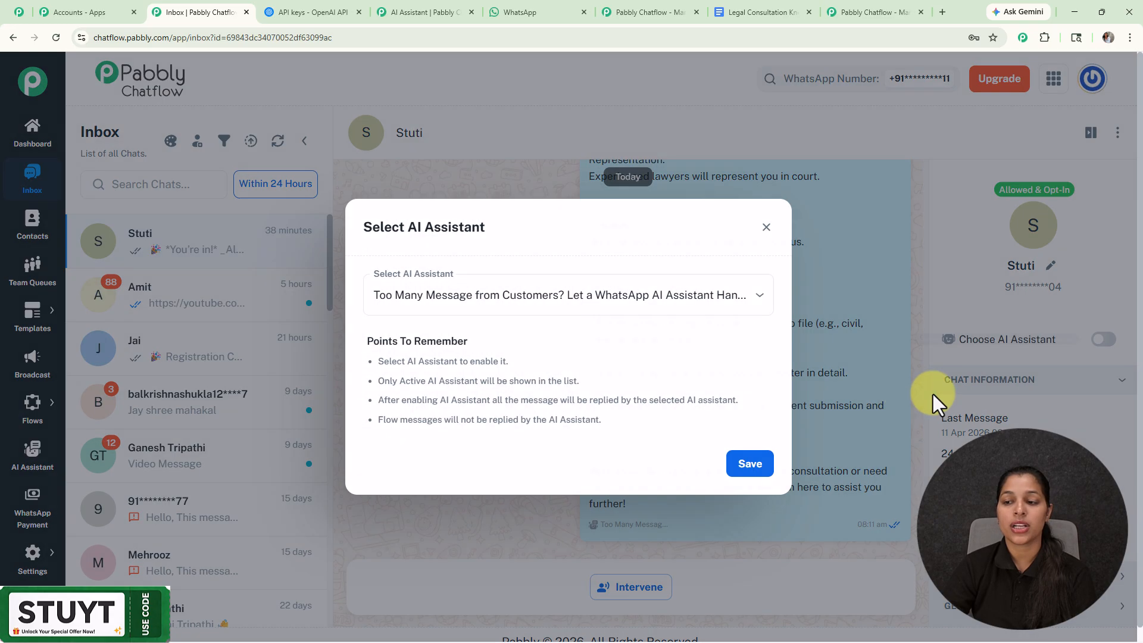
pyautogui.click(629, 302)
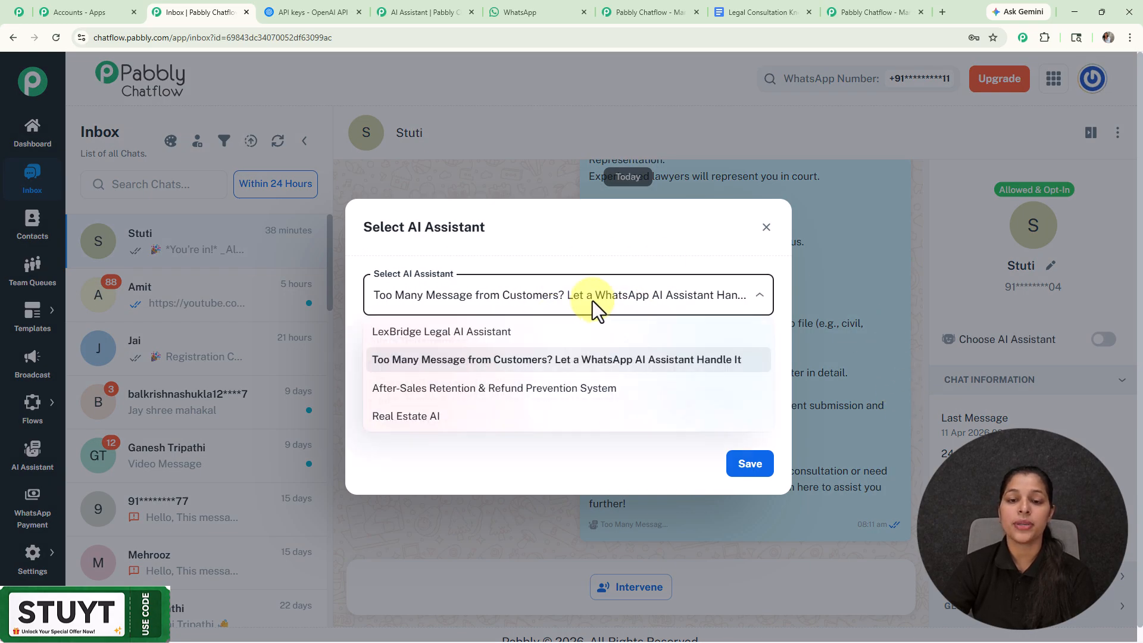
pyautogui.click(484, 331)
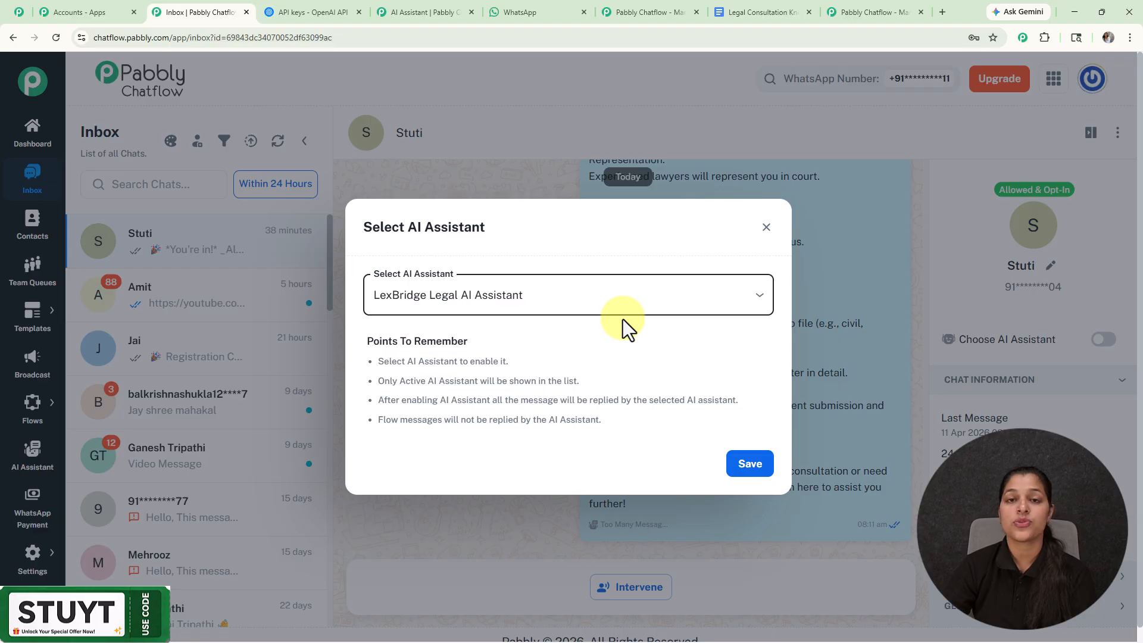
pyautogui.click(748, 459)
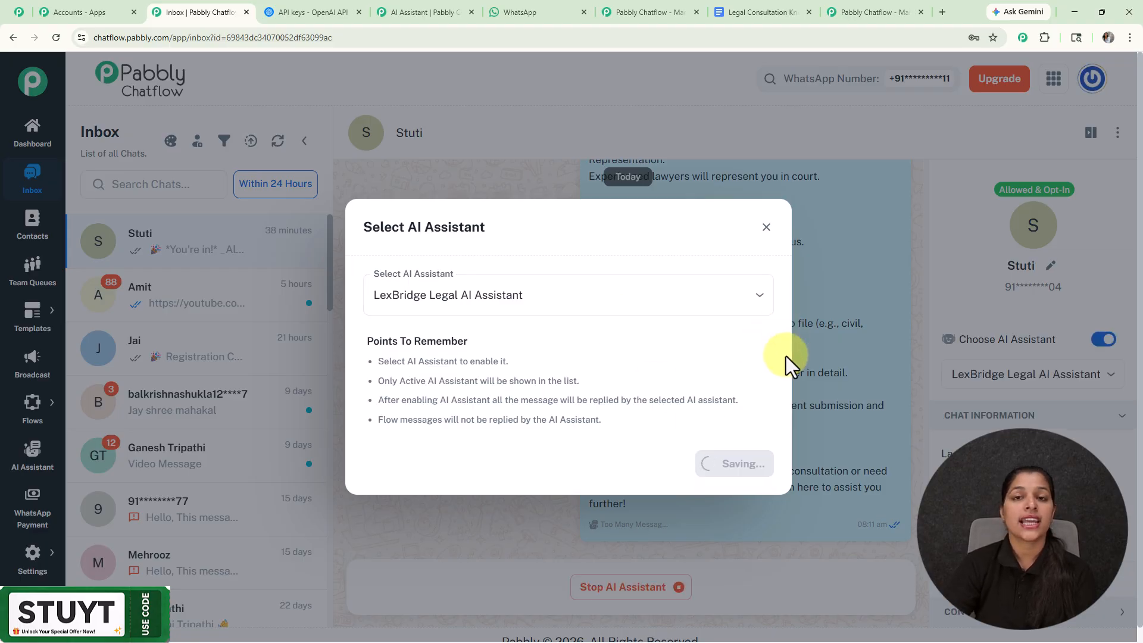